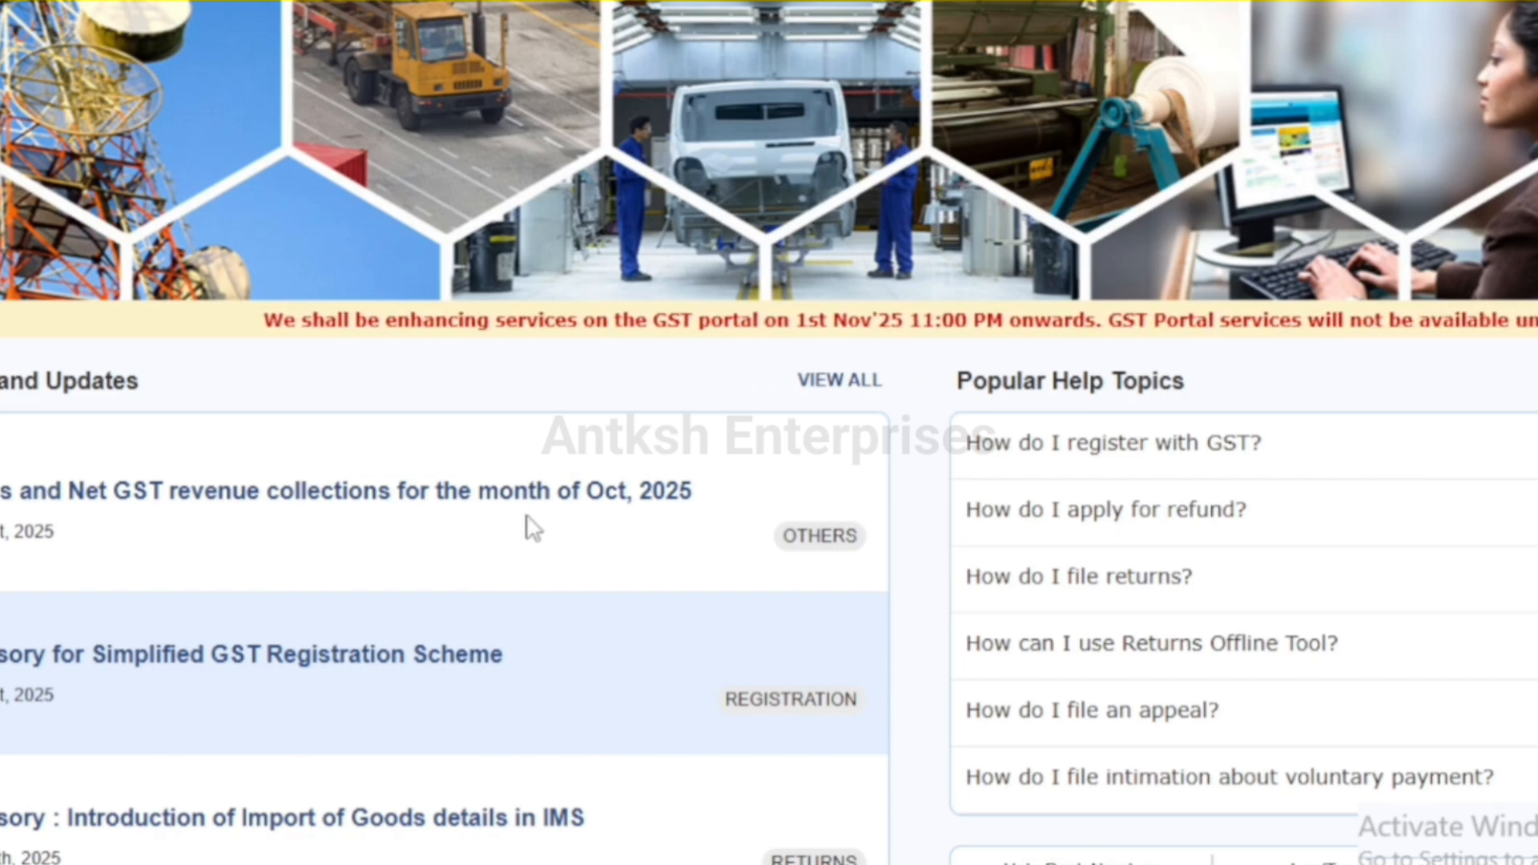
- Open the News and Updates advisory on Simplified GST Registration under Rule 14A and scroll through it
click(397, 673)
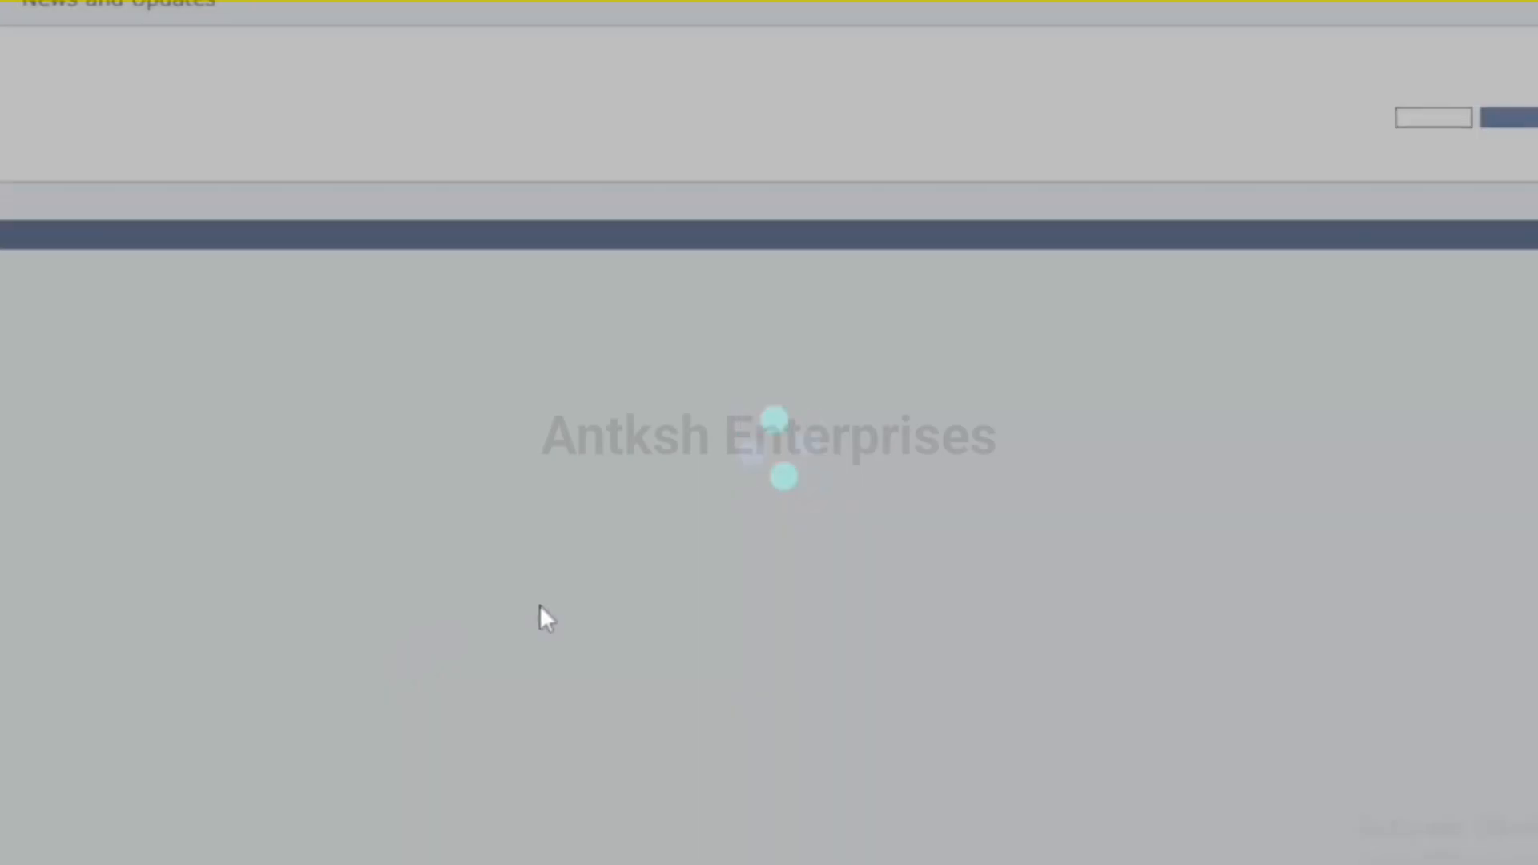
scroll(485, 455, down, 4)
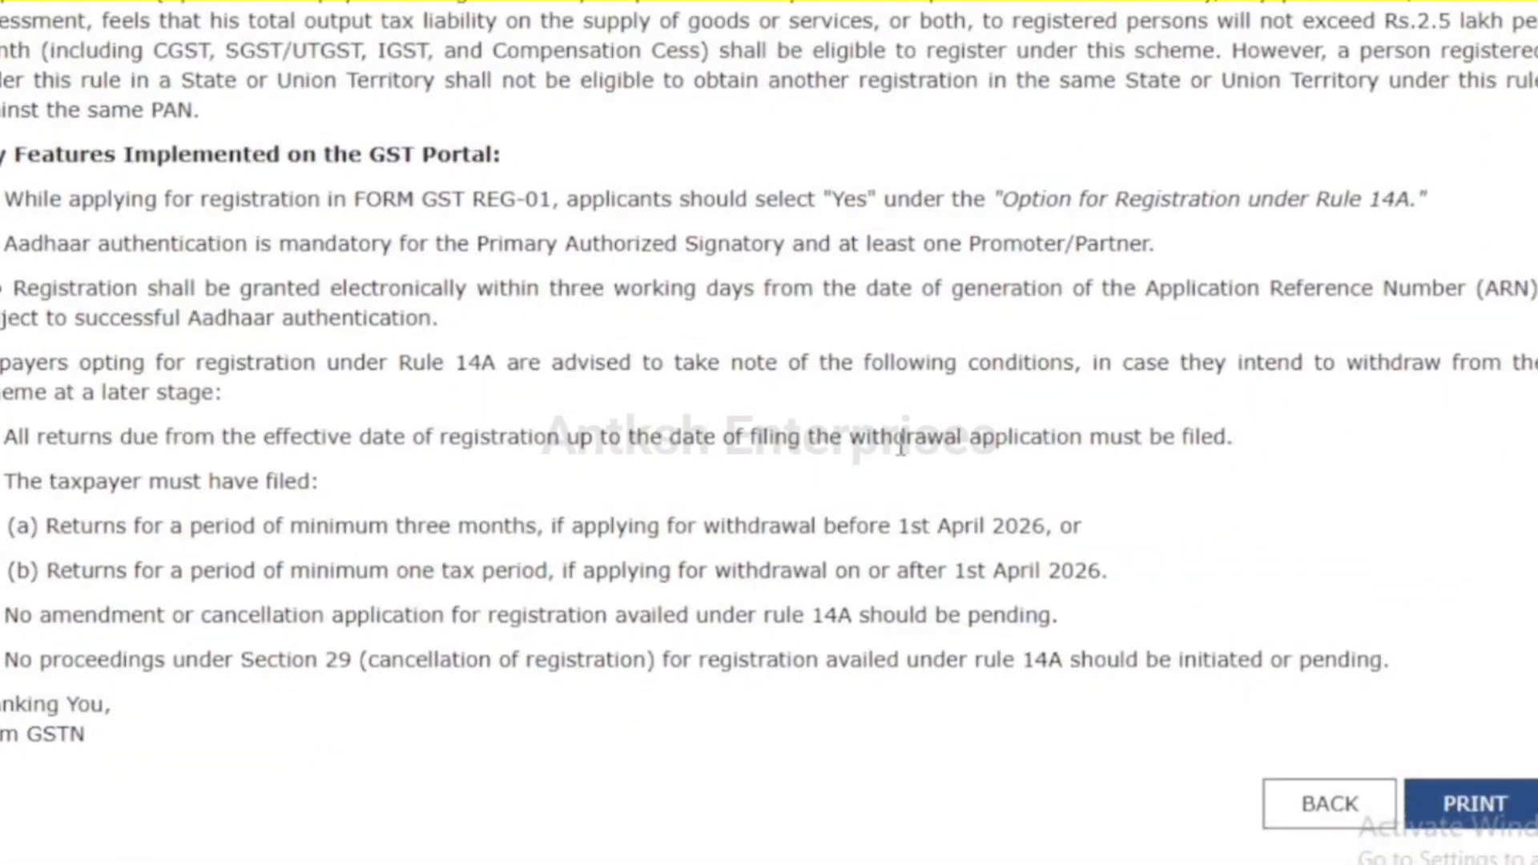
scroll(901, 446, up, 4)
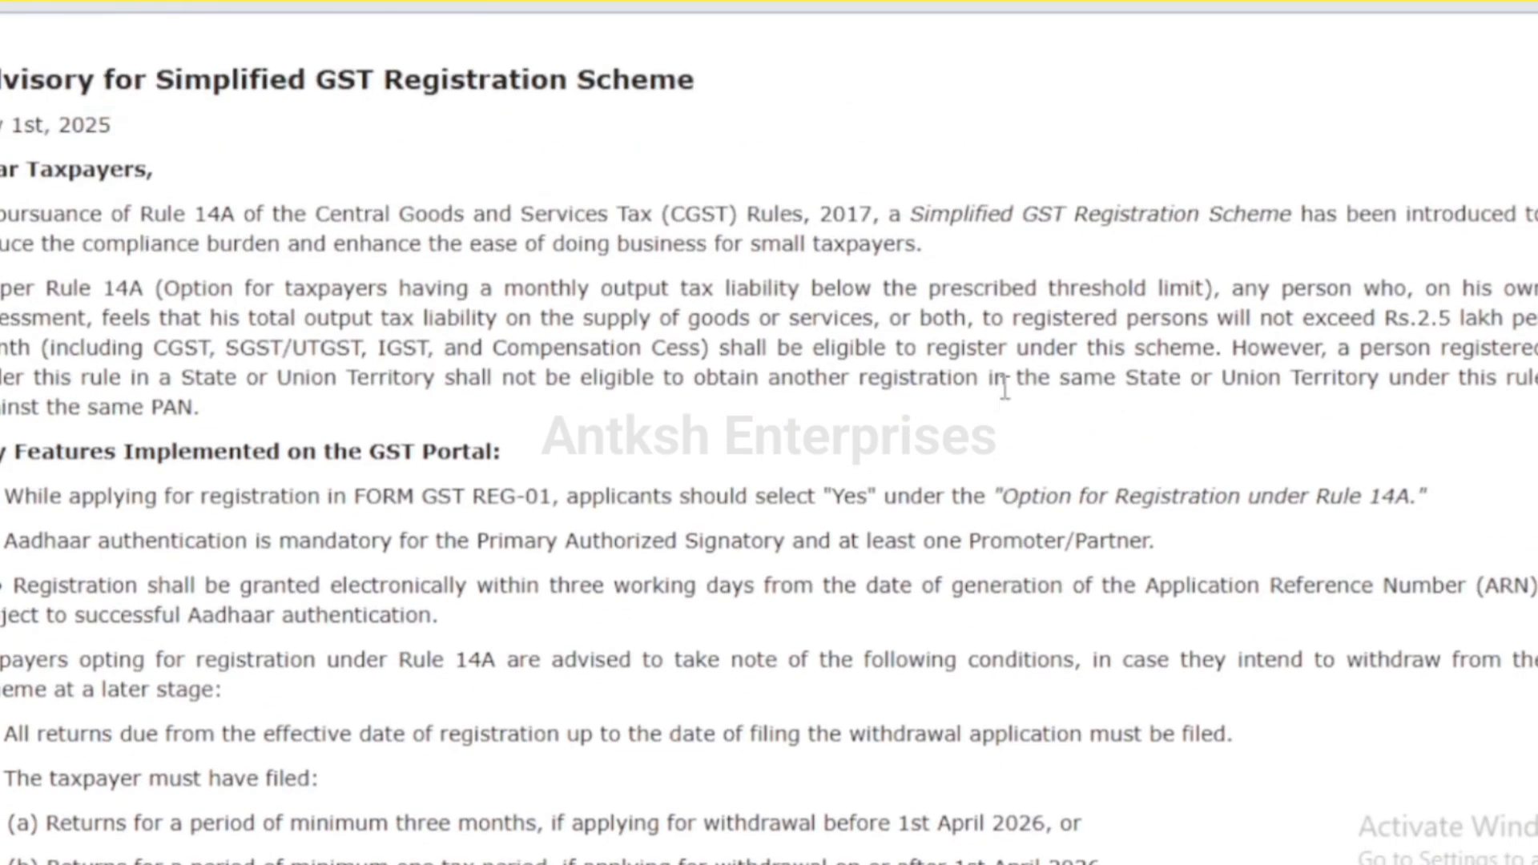
scroll(1005, 387, up, 4)
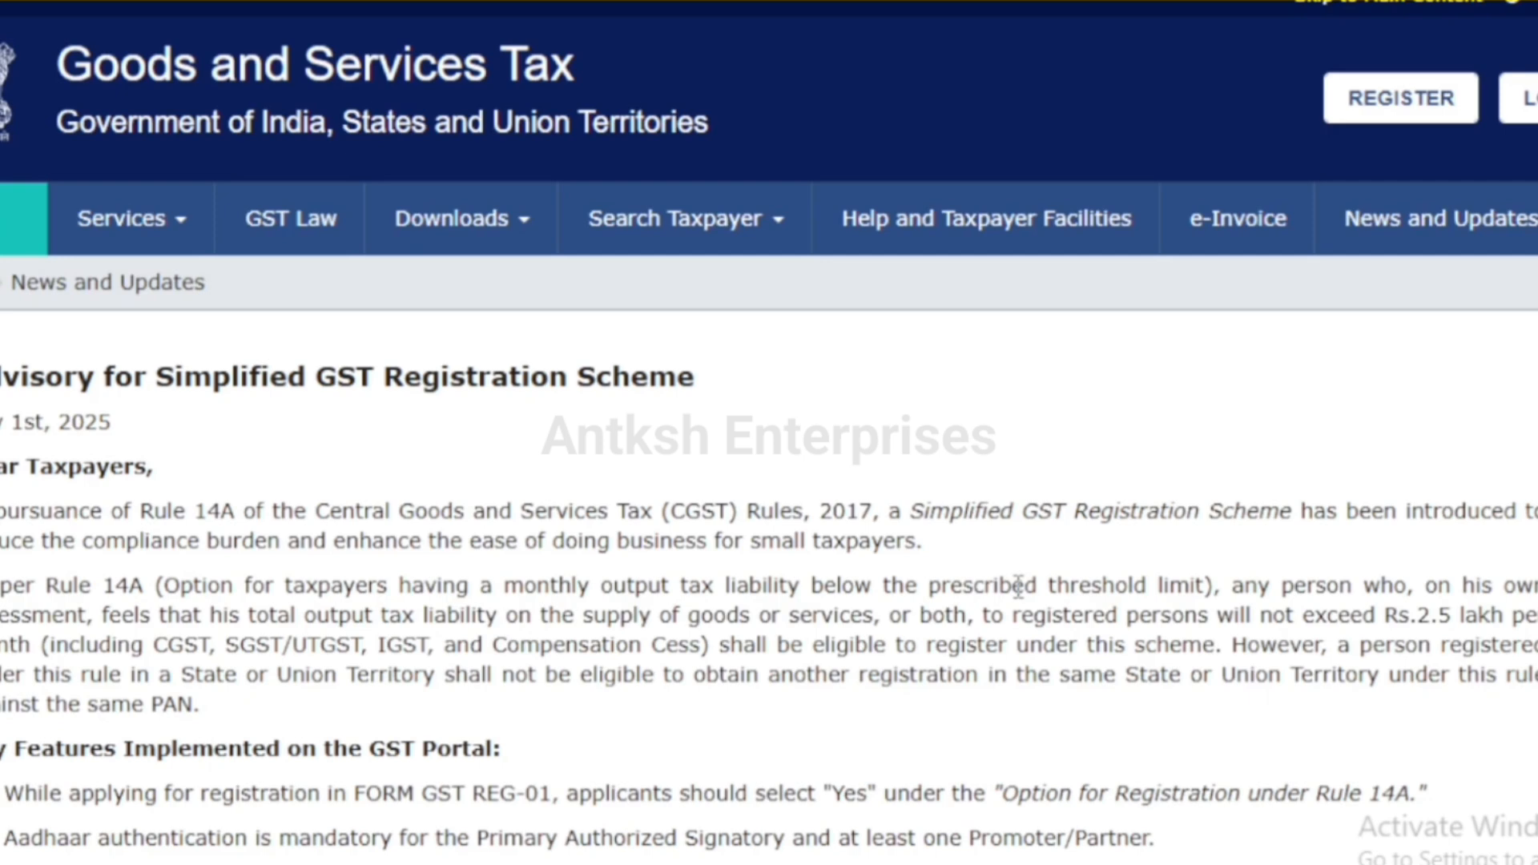
- Finish reading the advisory's threshold-limit wording and begin a new GST registration
drag(1055, 585, 1272, 585)
click(1184, 641)
click(1412, 97)
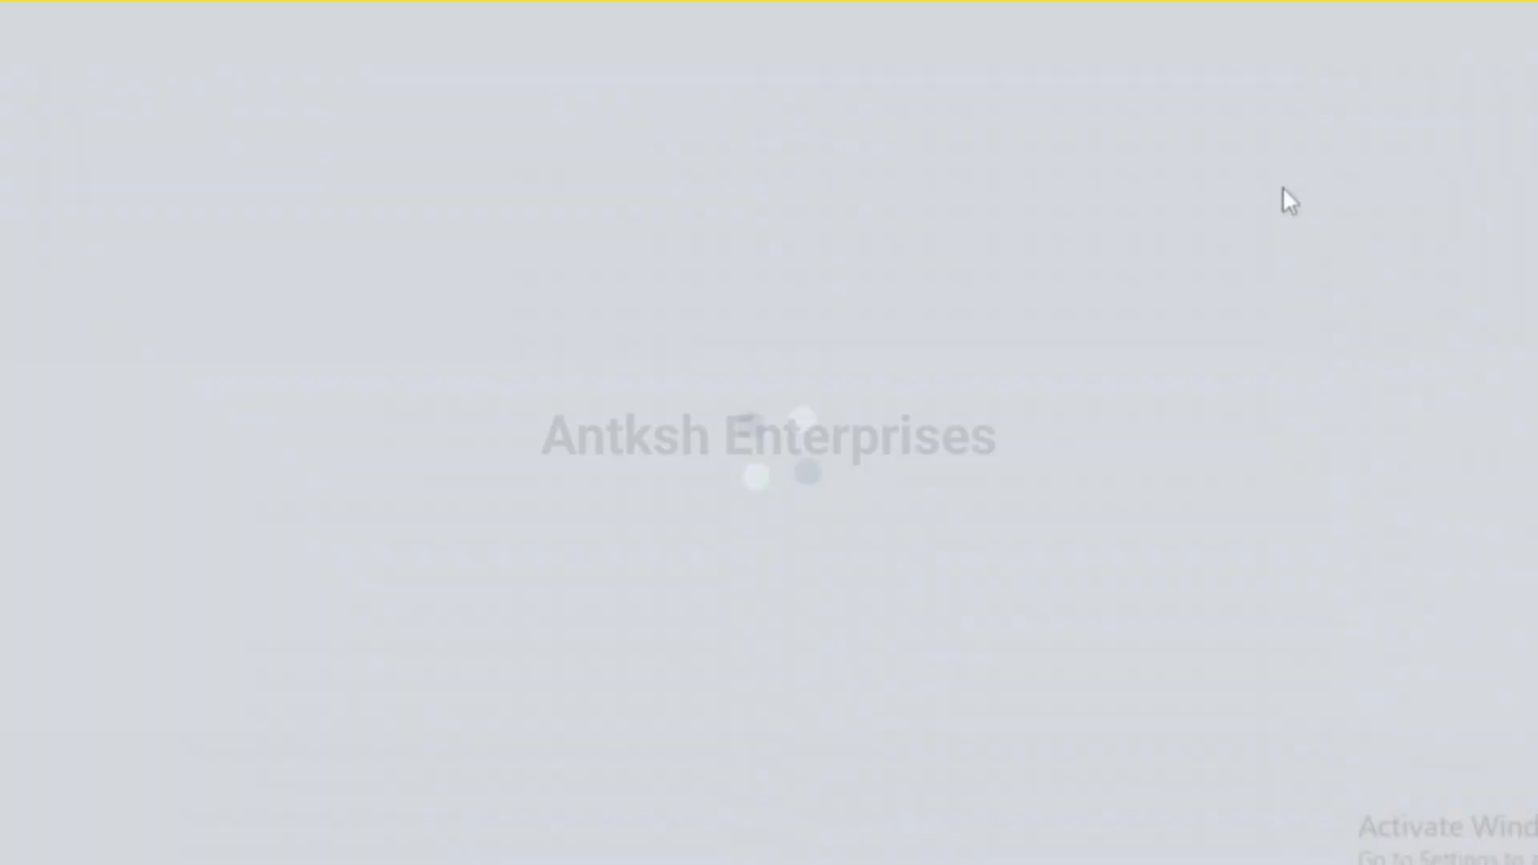
scroll(1146, 501, down, 4)
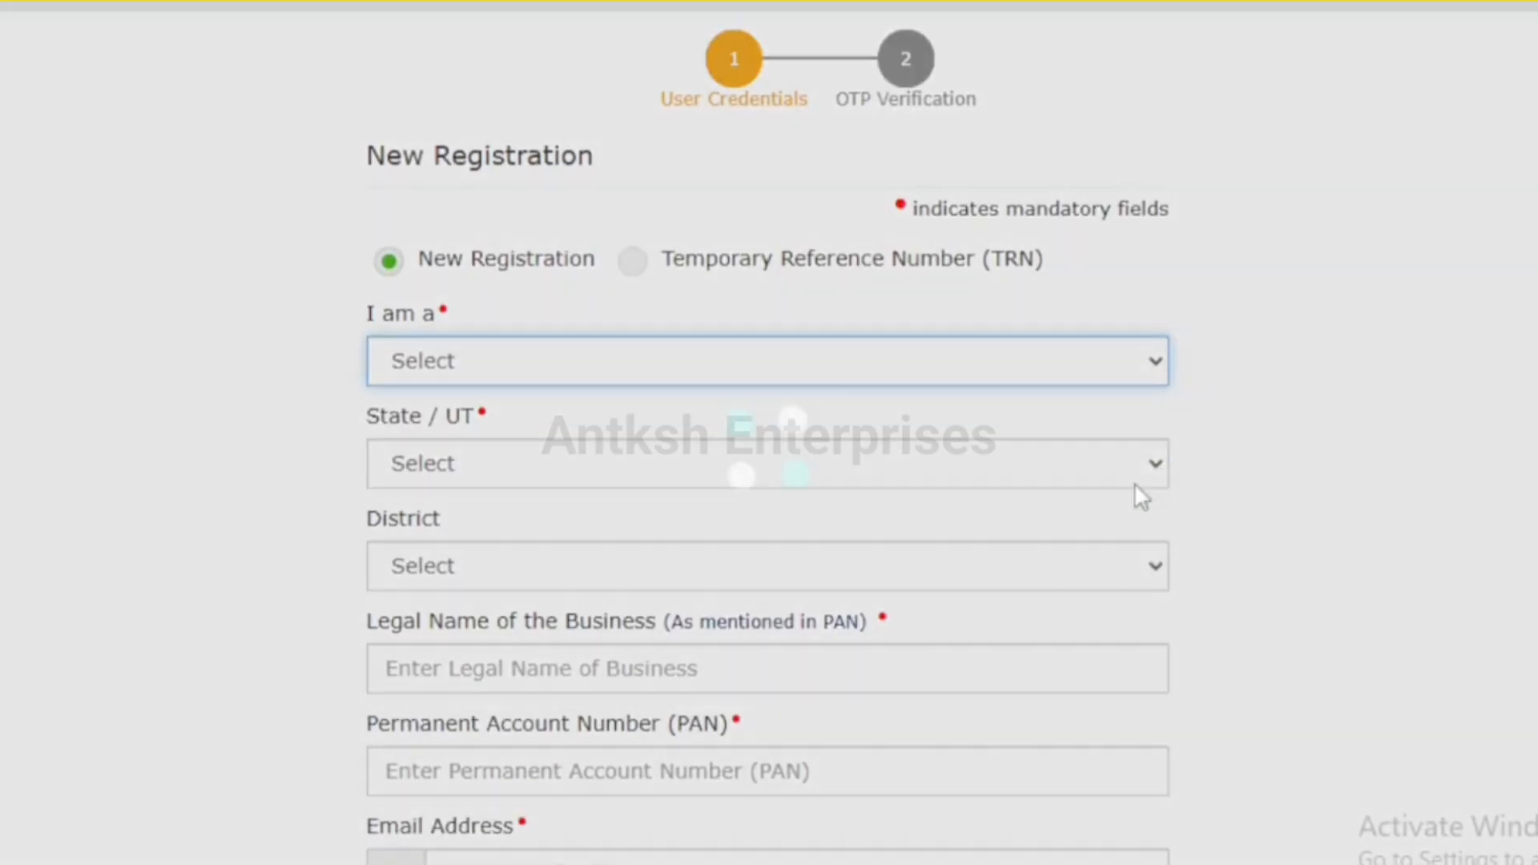
scroll(575, 279, down, 4)
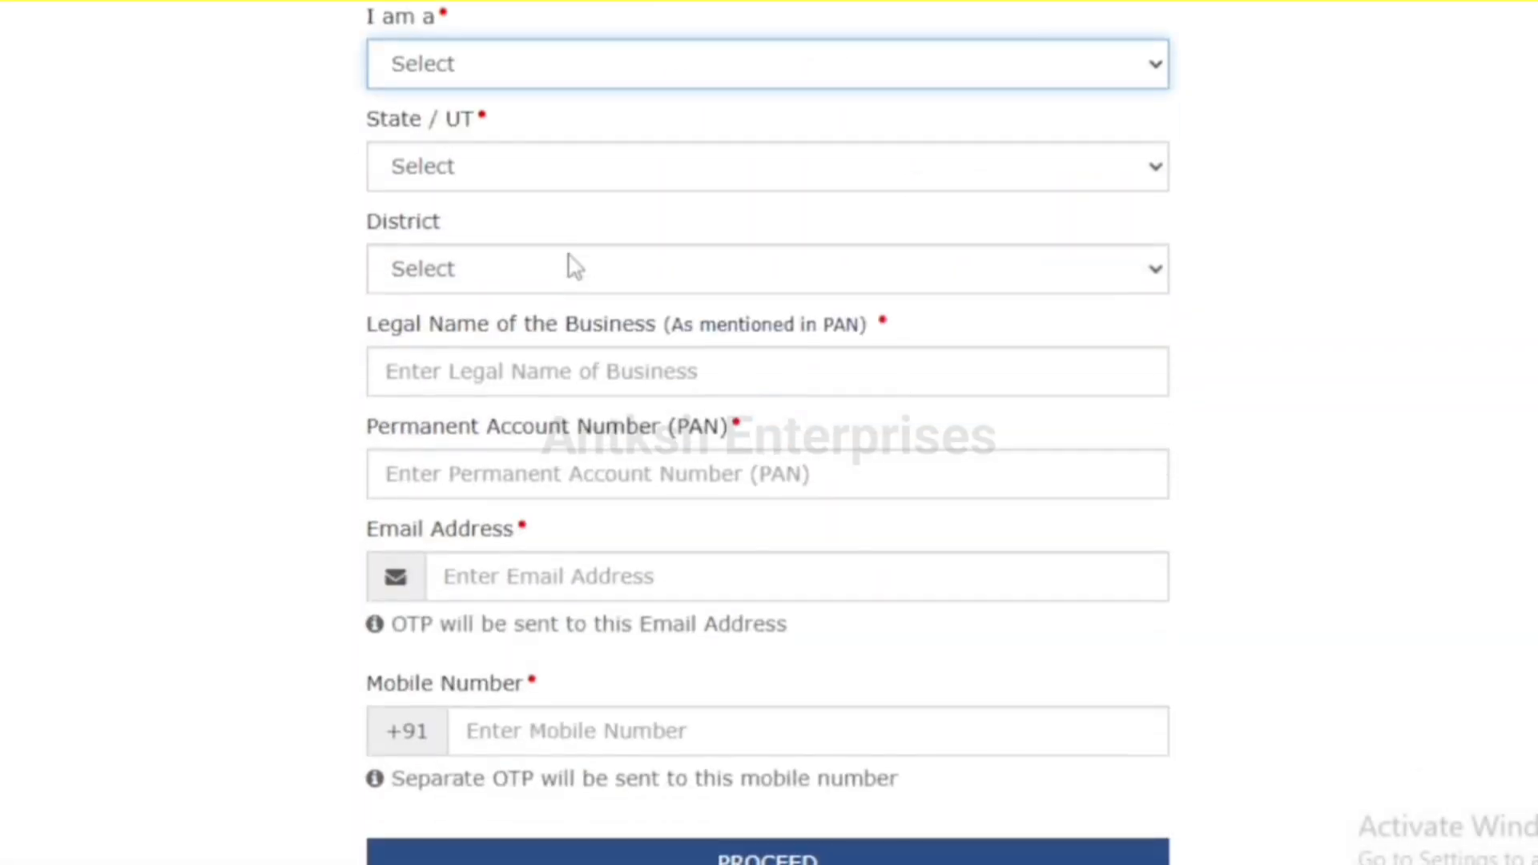
- Register as a Taxpayer located in Assam, district Dhubri, ready to enter the legal name
click(598, 73)
click(553, 148)
click(582, 169)
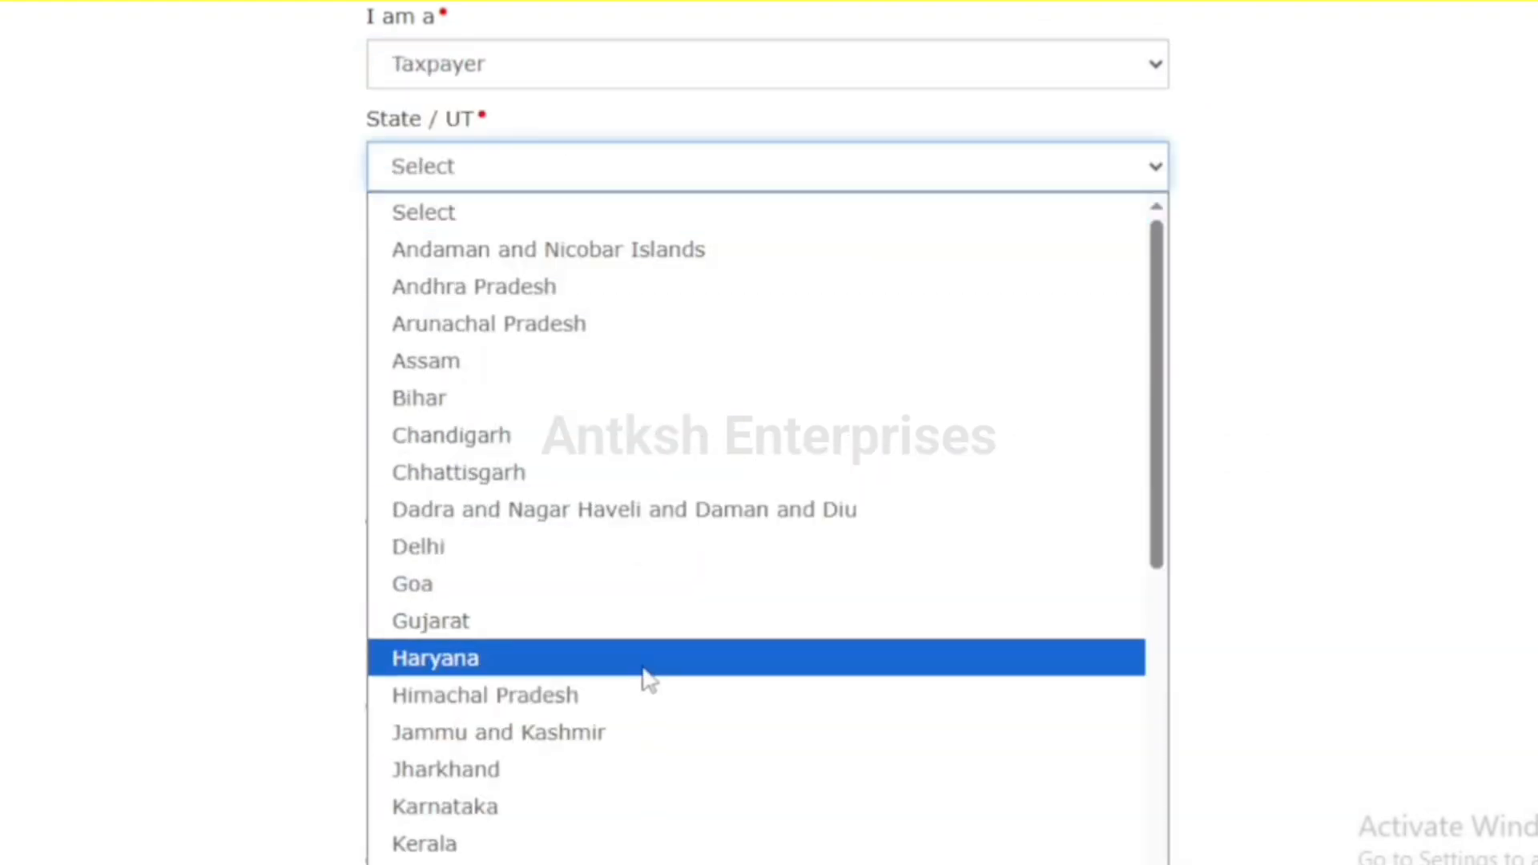
click(677, 373)
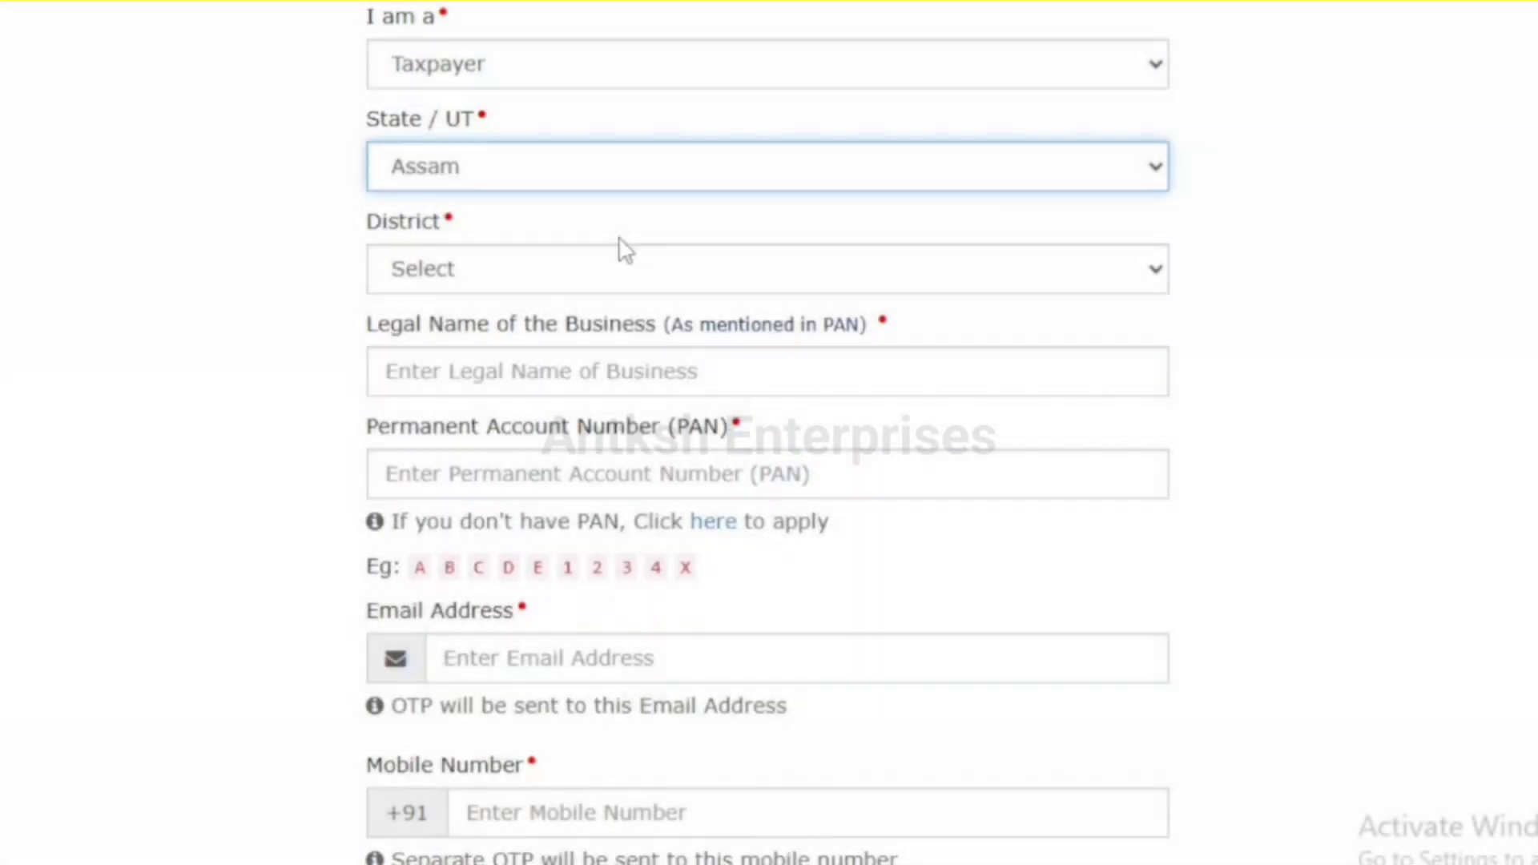
click(607, 279)
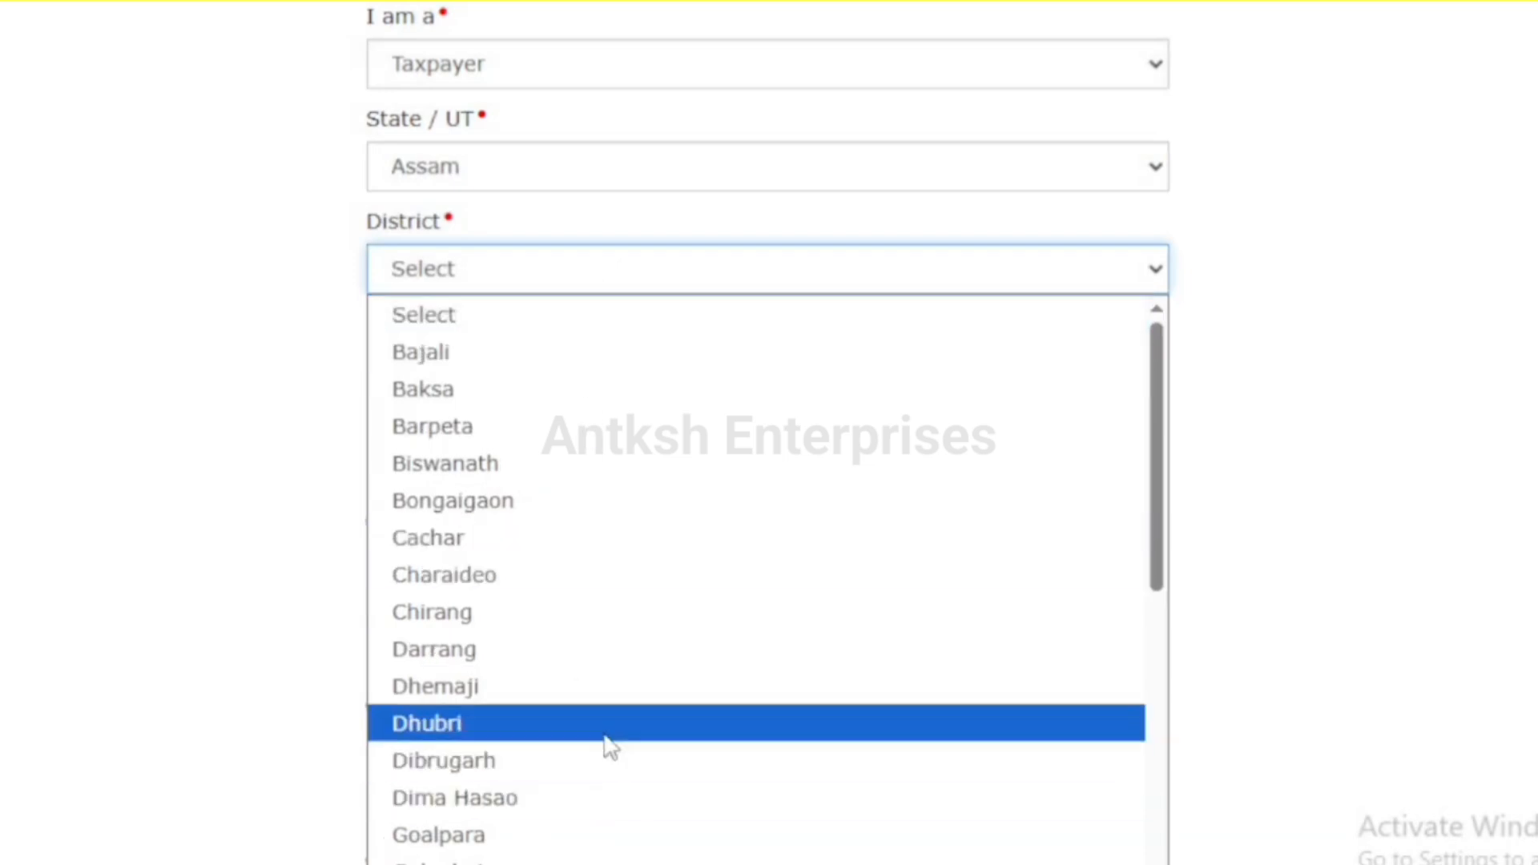
click(604, 725)
scroll(641, 574, down, 2)
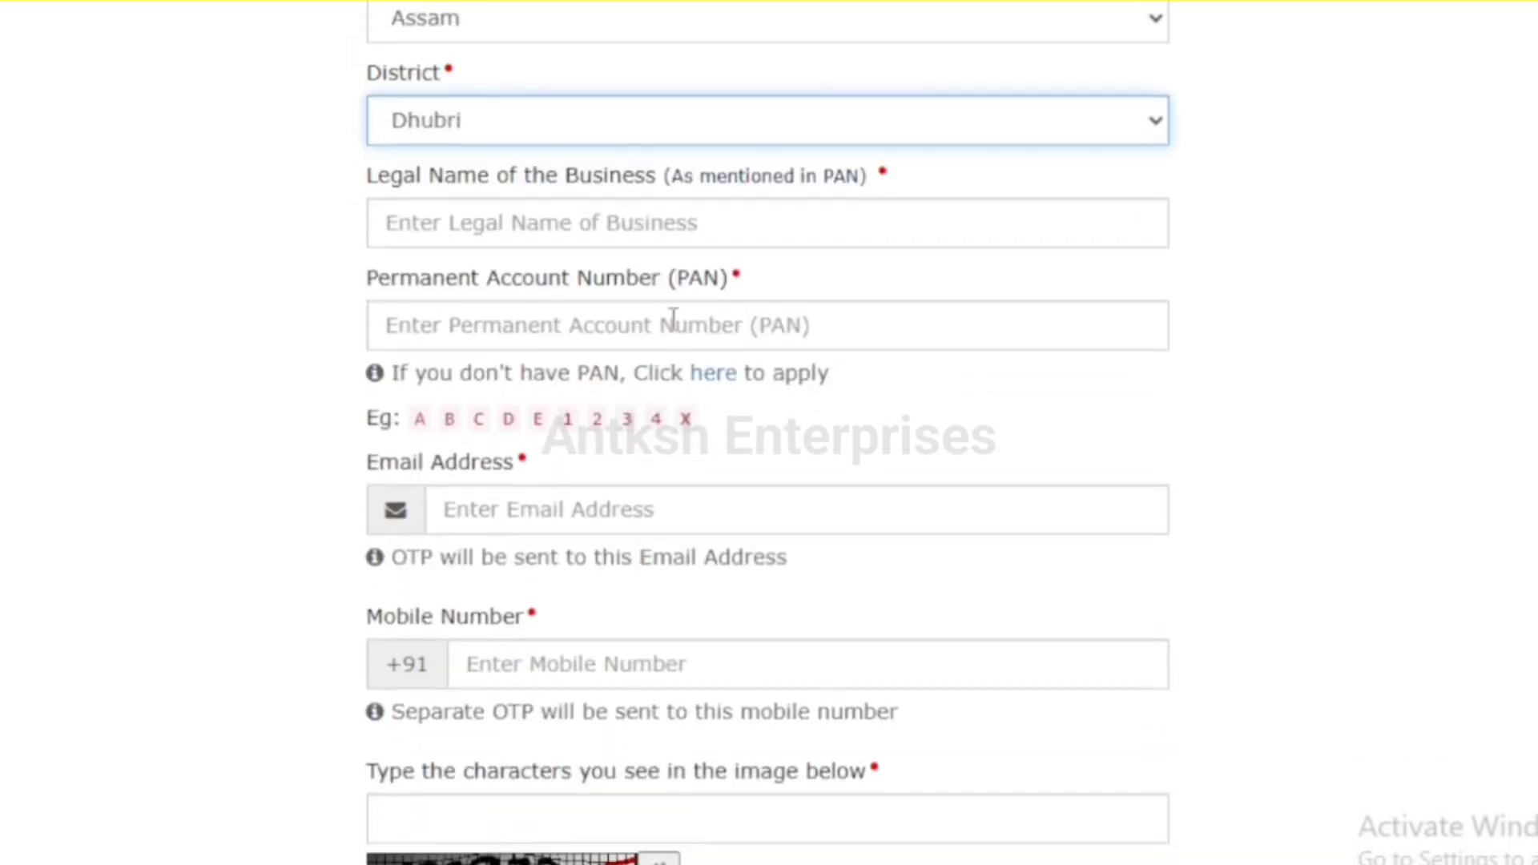
click(683, 220)
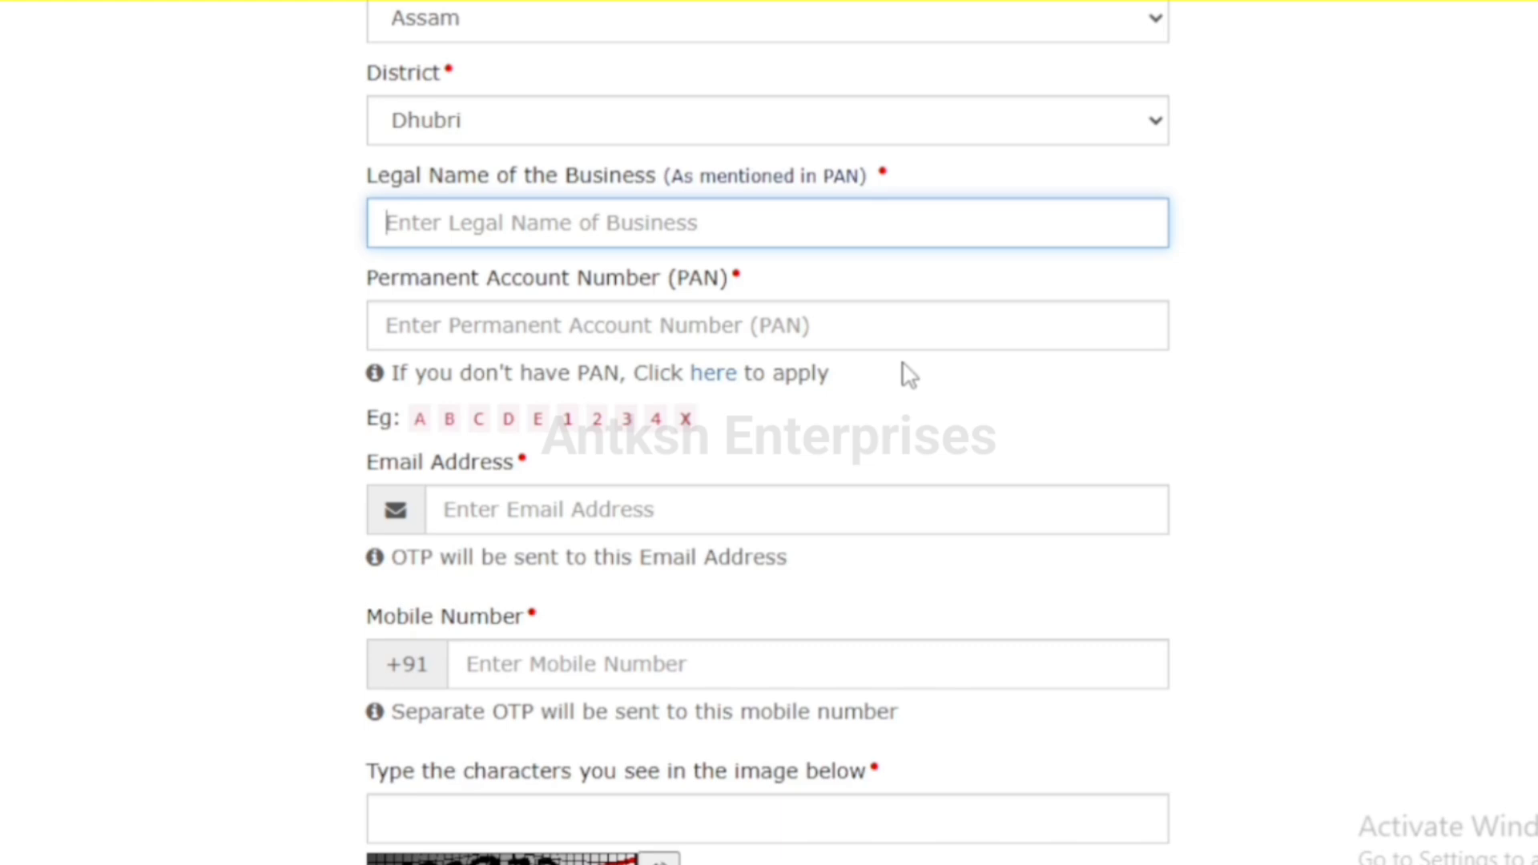
- Fill in the applicant's legal name, PAN, email, mobile number and captcha, then proceed
text(ravi)
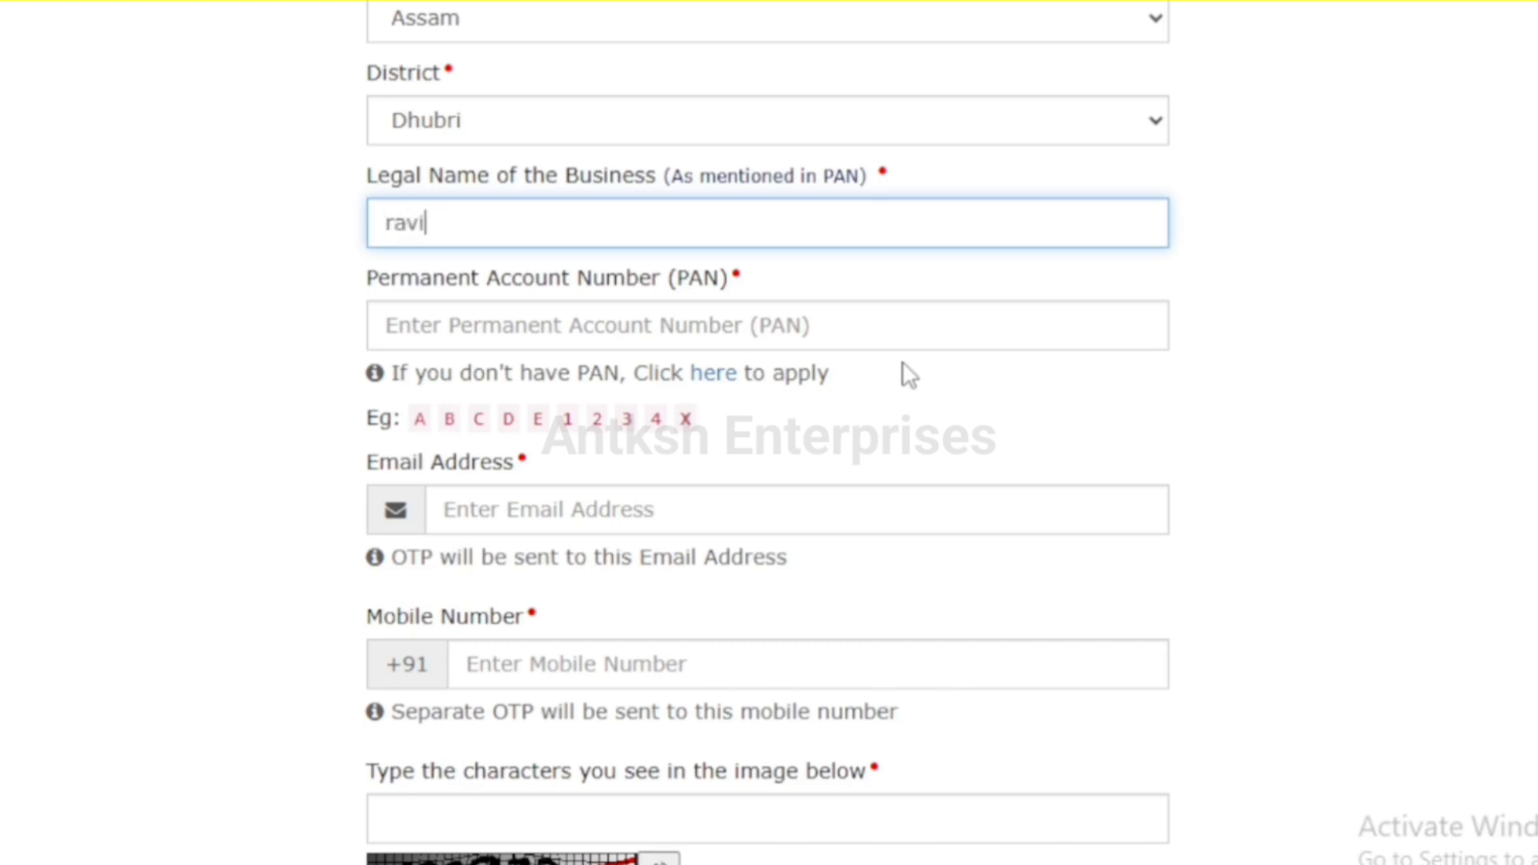
click(879, 331)
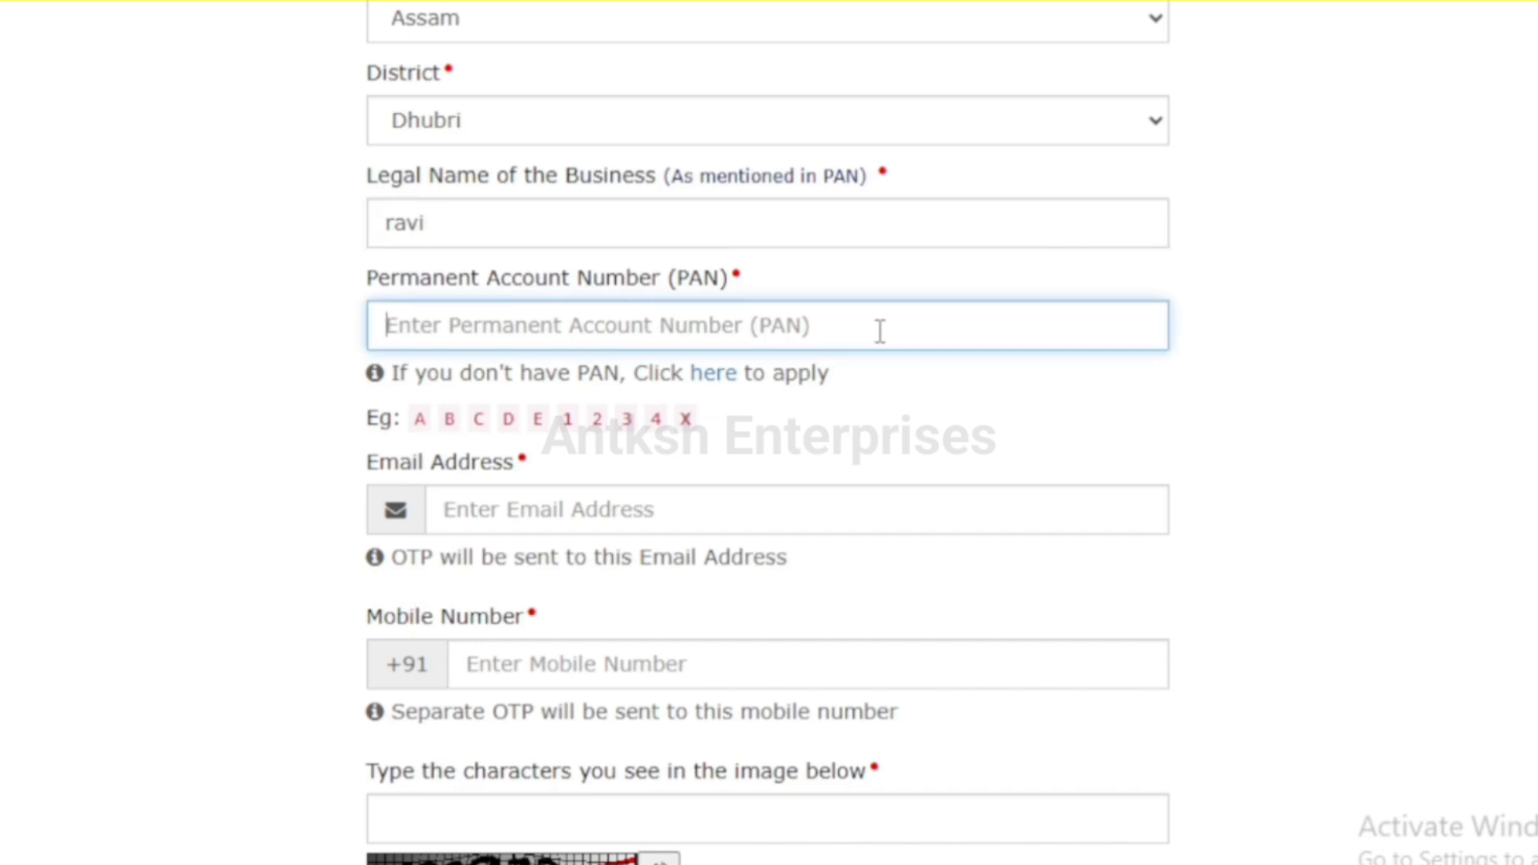
click(774, 519)
click(780, 664)
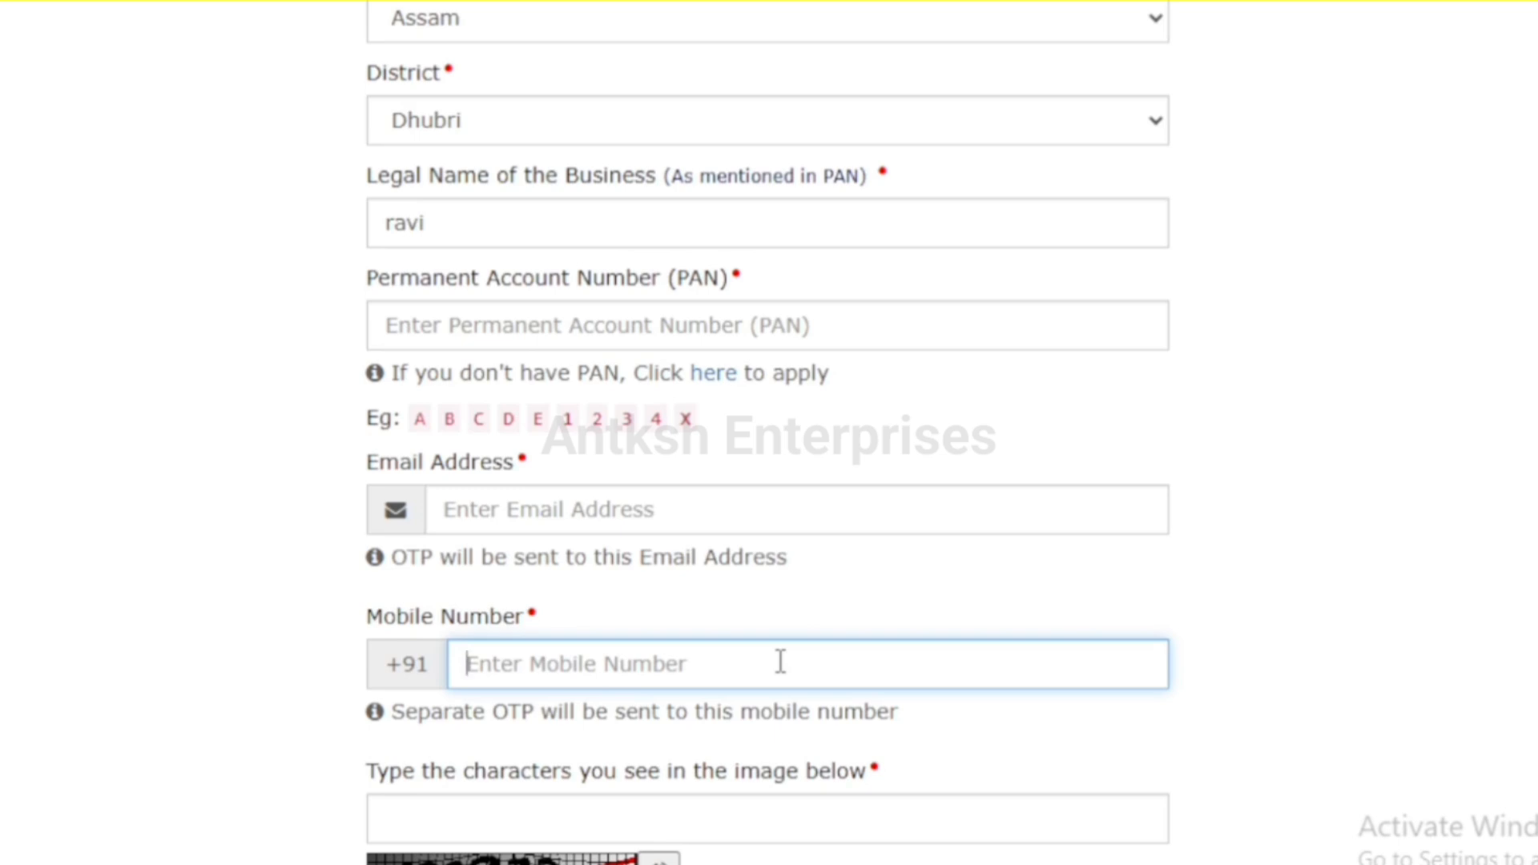
scroll(780, 664, down, 2)
click(670, 653)
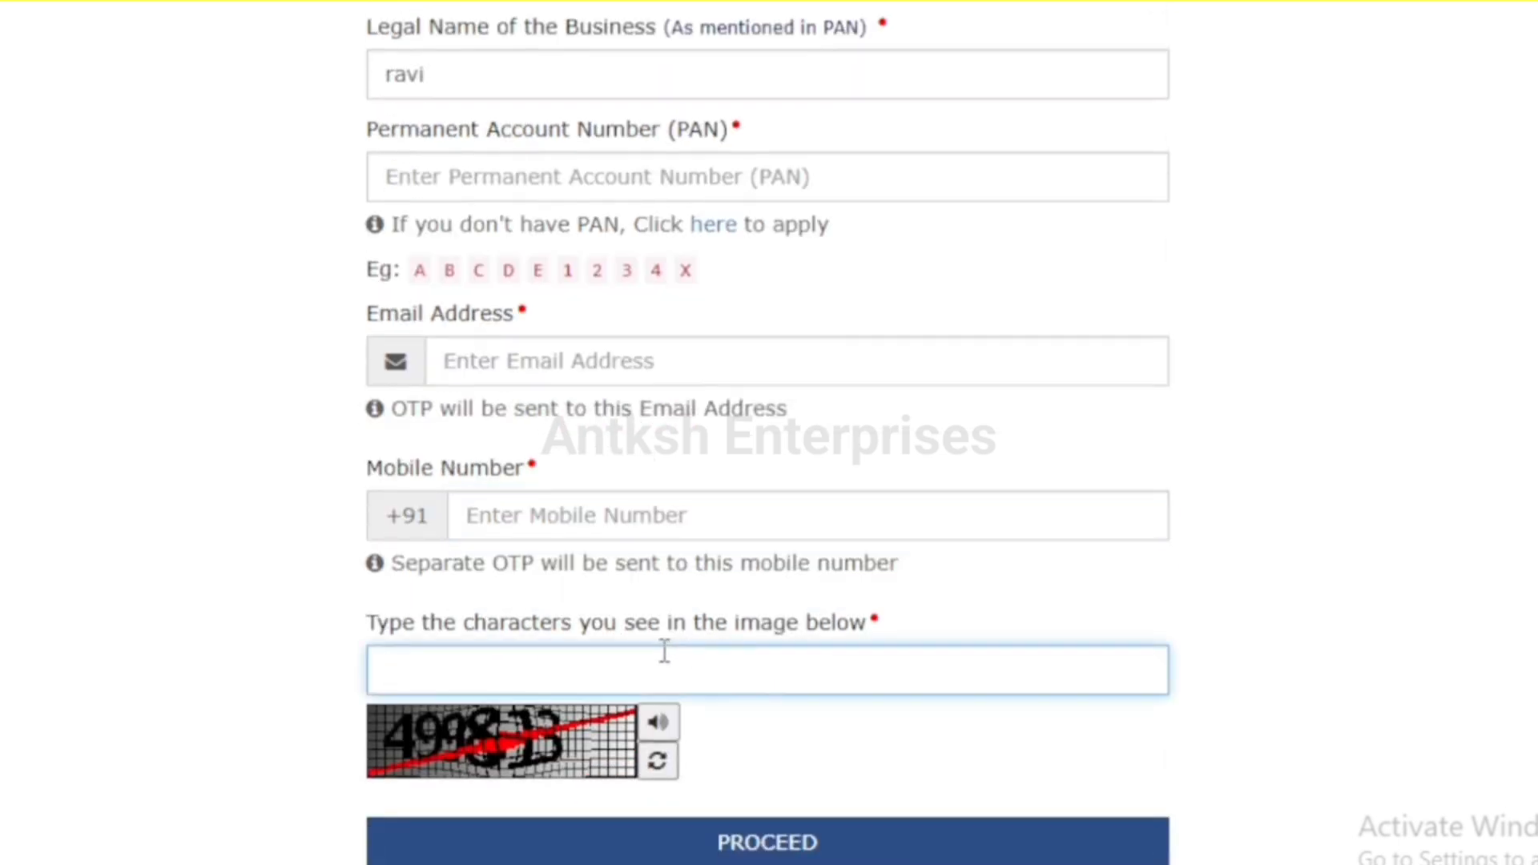
scroll(665, 651, up, 4)
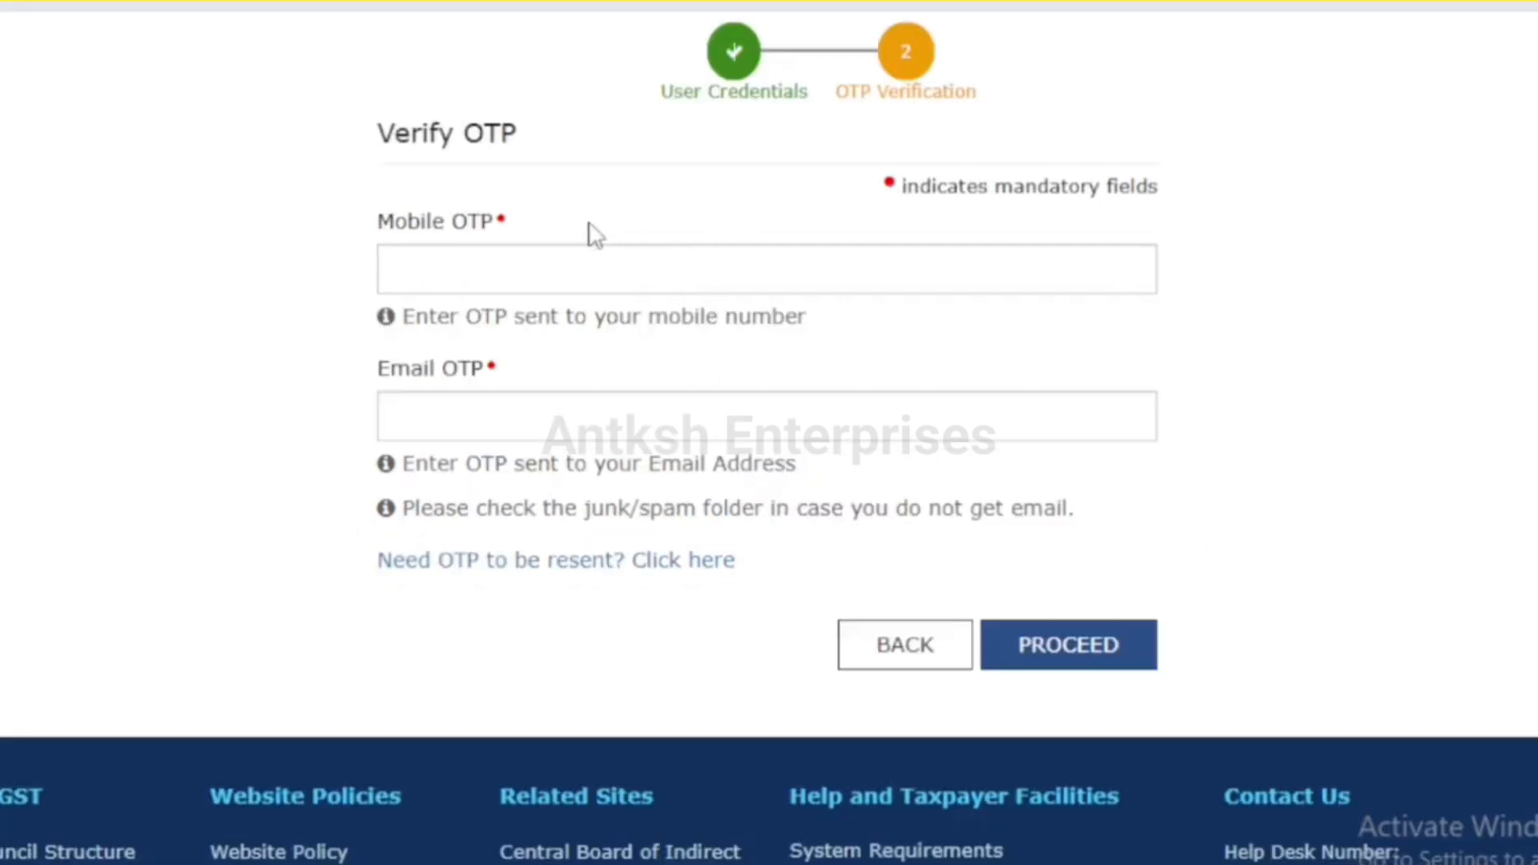
- Enter the mobile and email OTPs to submit Part A and obtain the TRN
click(561, 275)
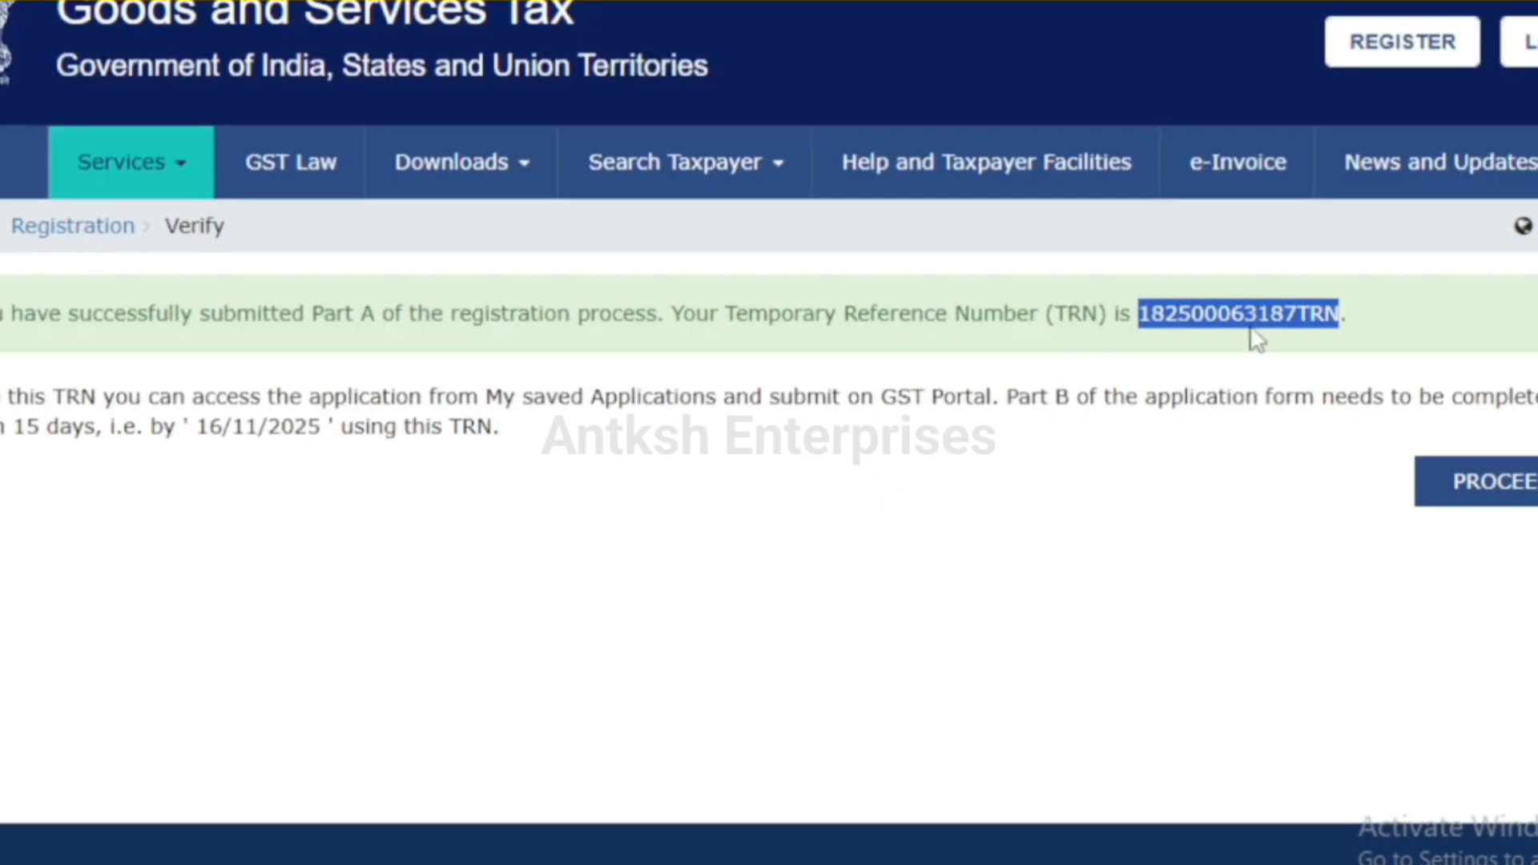
- Log in with the pasted Temporary Reference Number and captcha, then enter the received OTP
click(1476, 485)
scroll(838, 404, down, 2)
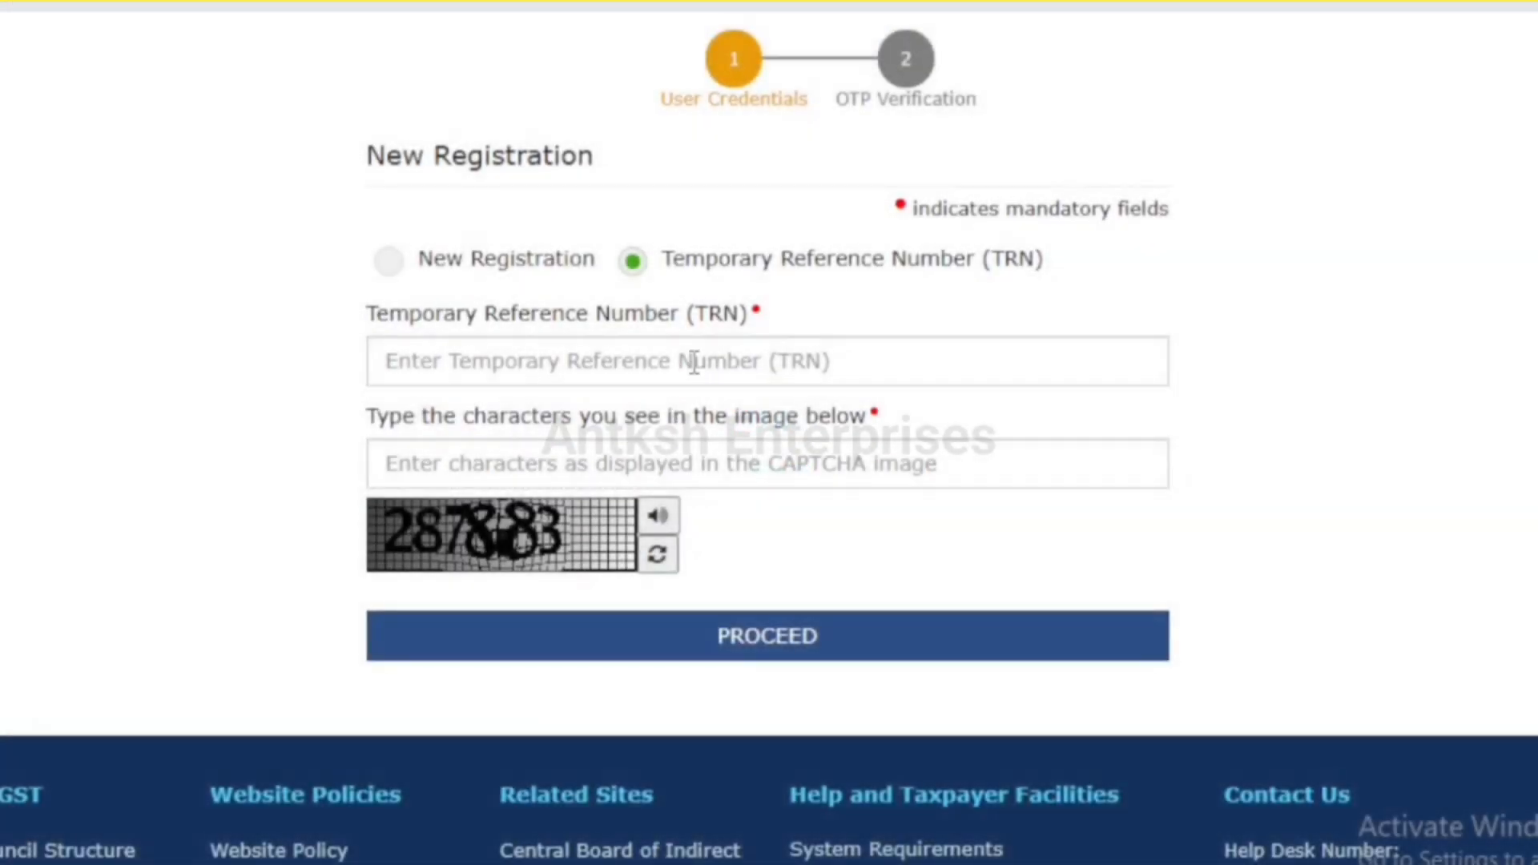
click(639, 367)
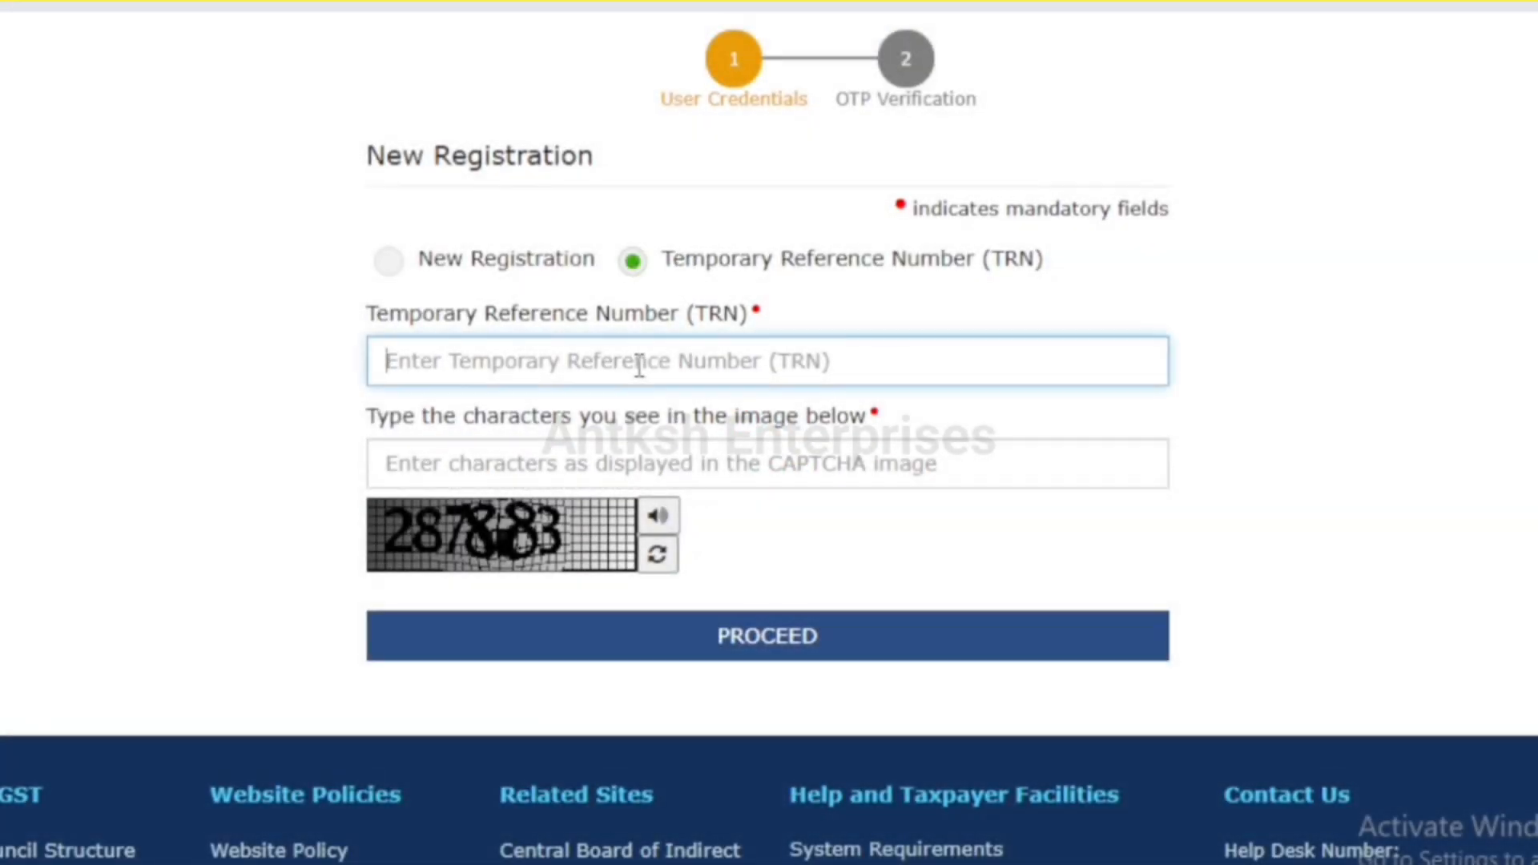
key(ctrl+v)
click(667, 471)
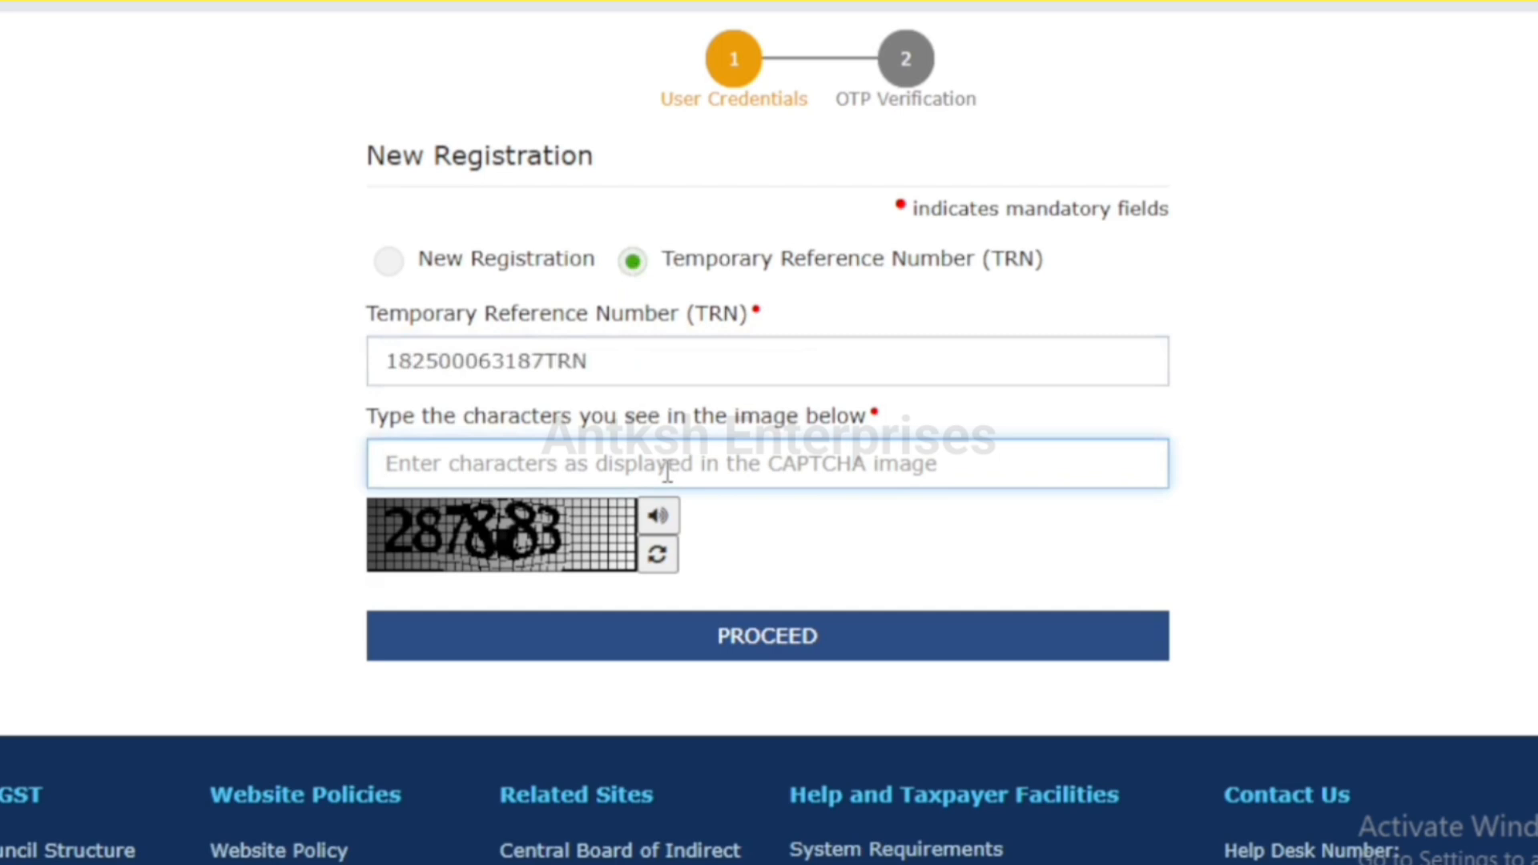
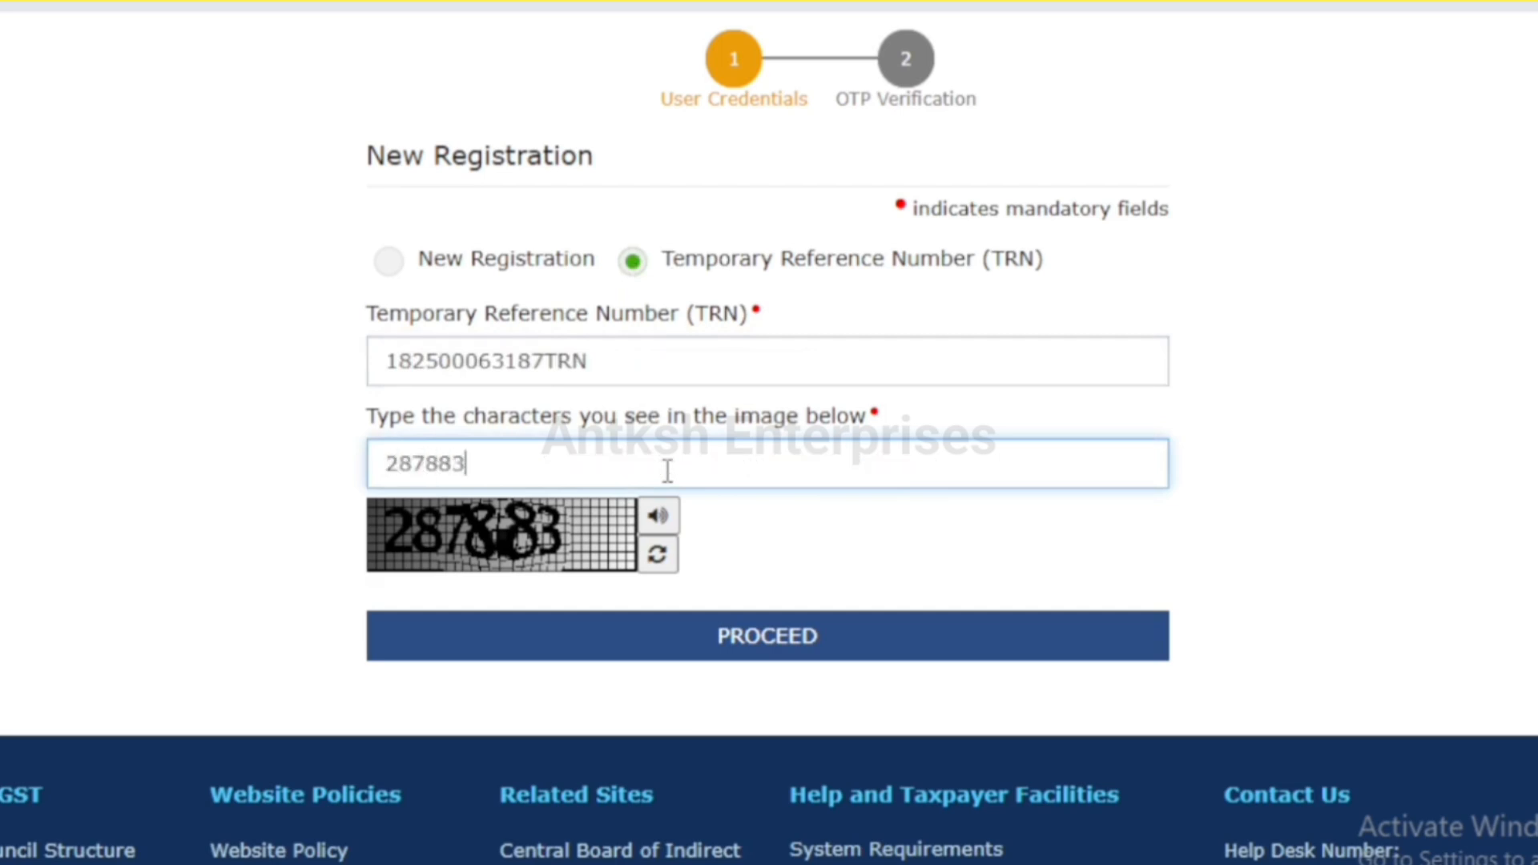
click(823, 650)
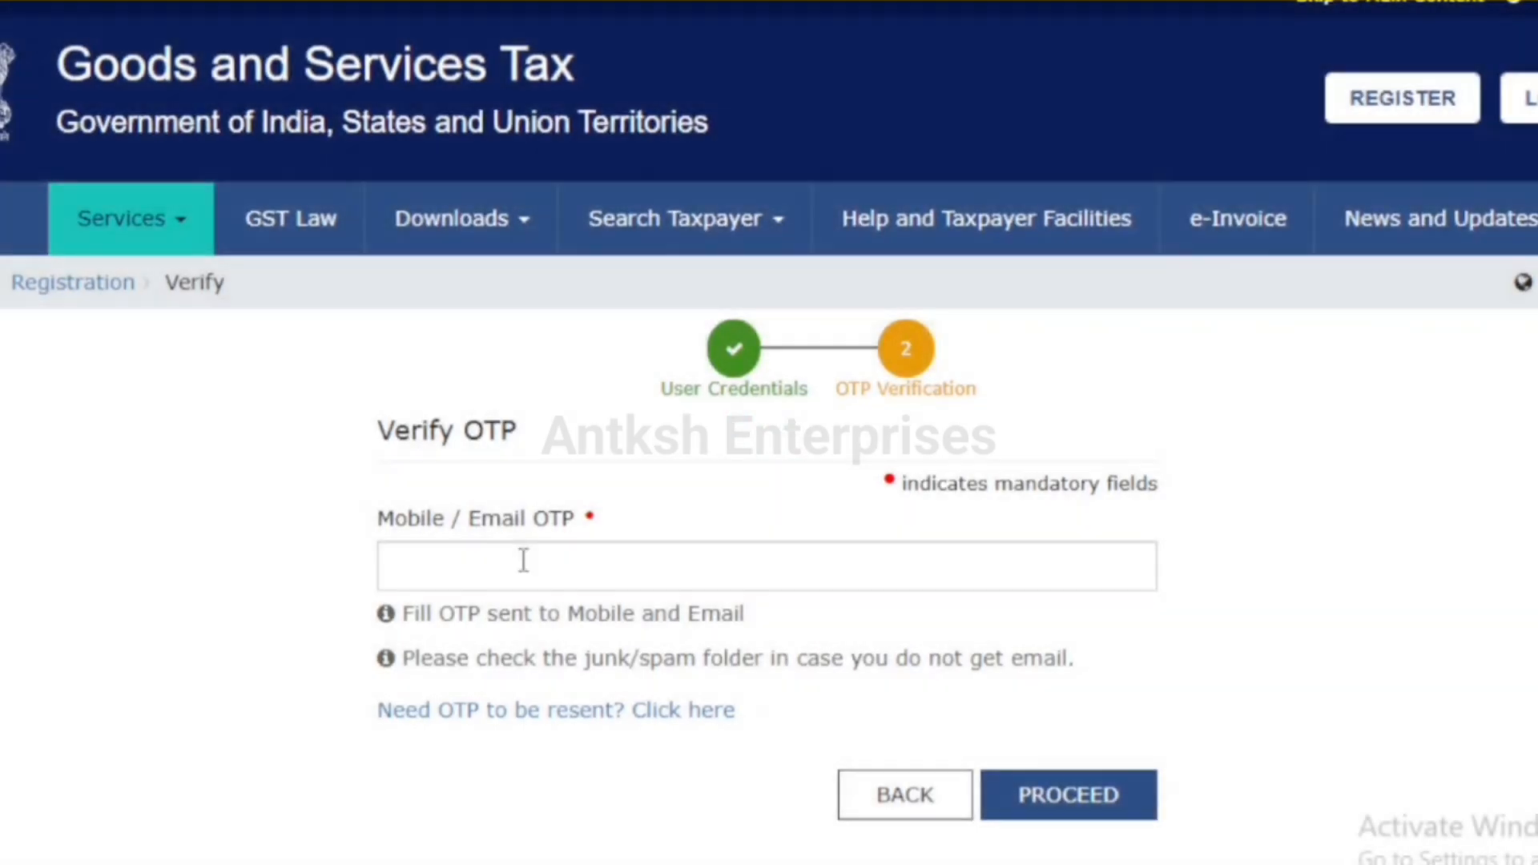
click(524, 560)
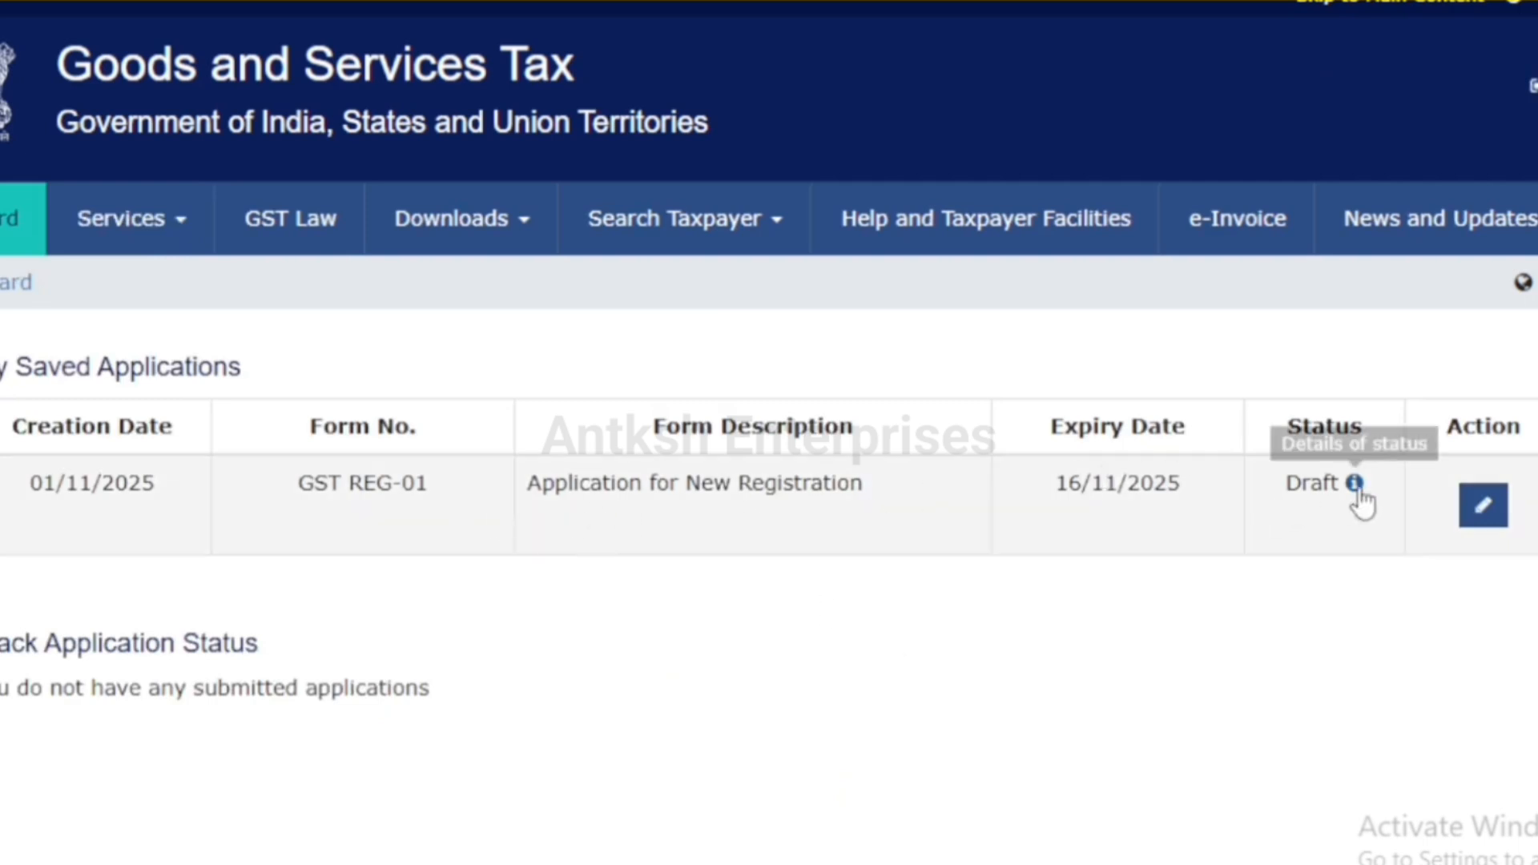
- Edit the draft GST REG-01 application using the pencil in its Action column
click(1483, 507)
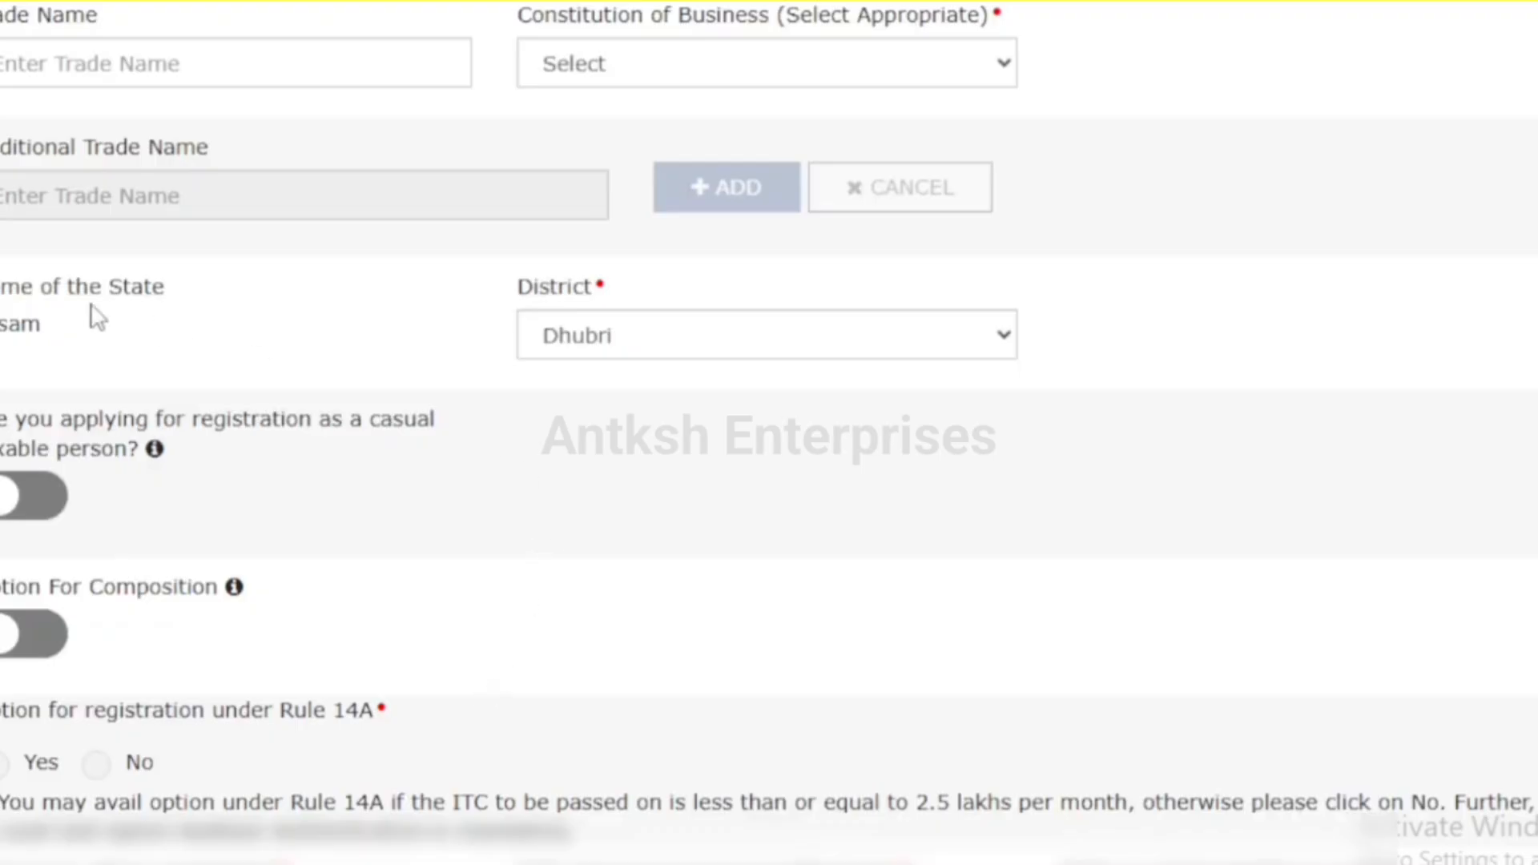
- Enter the trade name and set the business constitution to Proprietorship
click(246, 54)
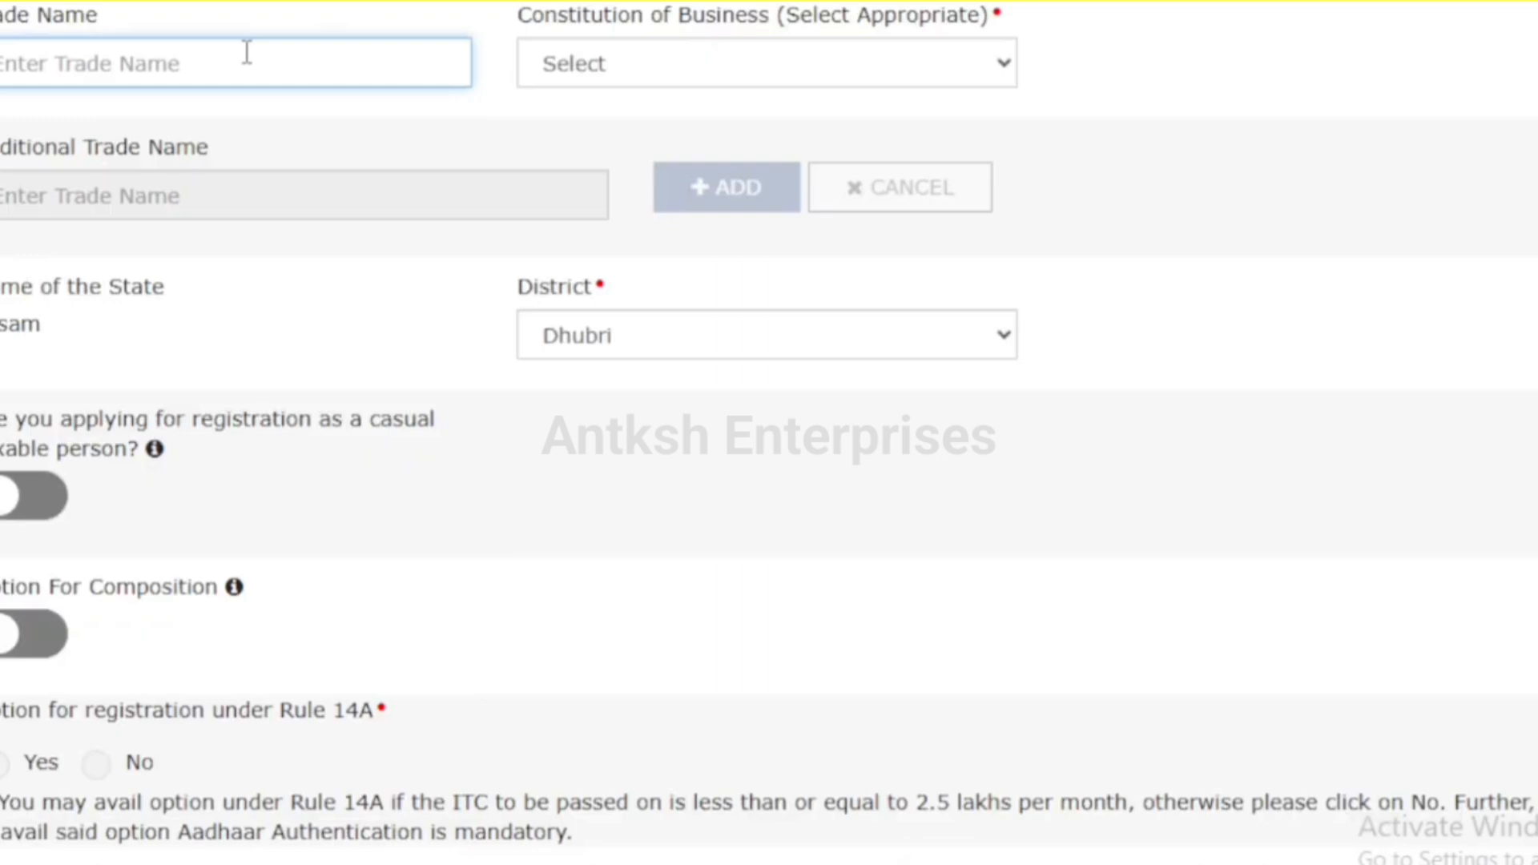
click(545, 62)
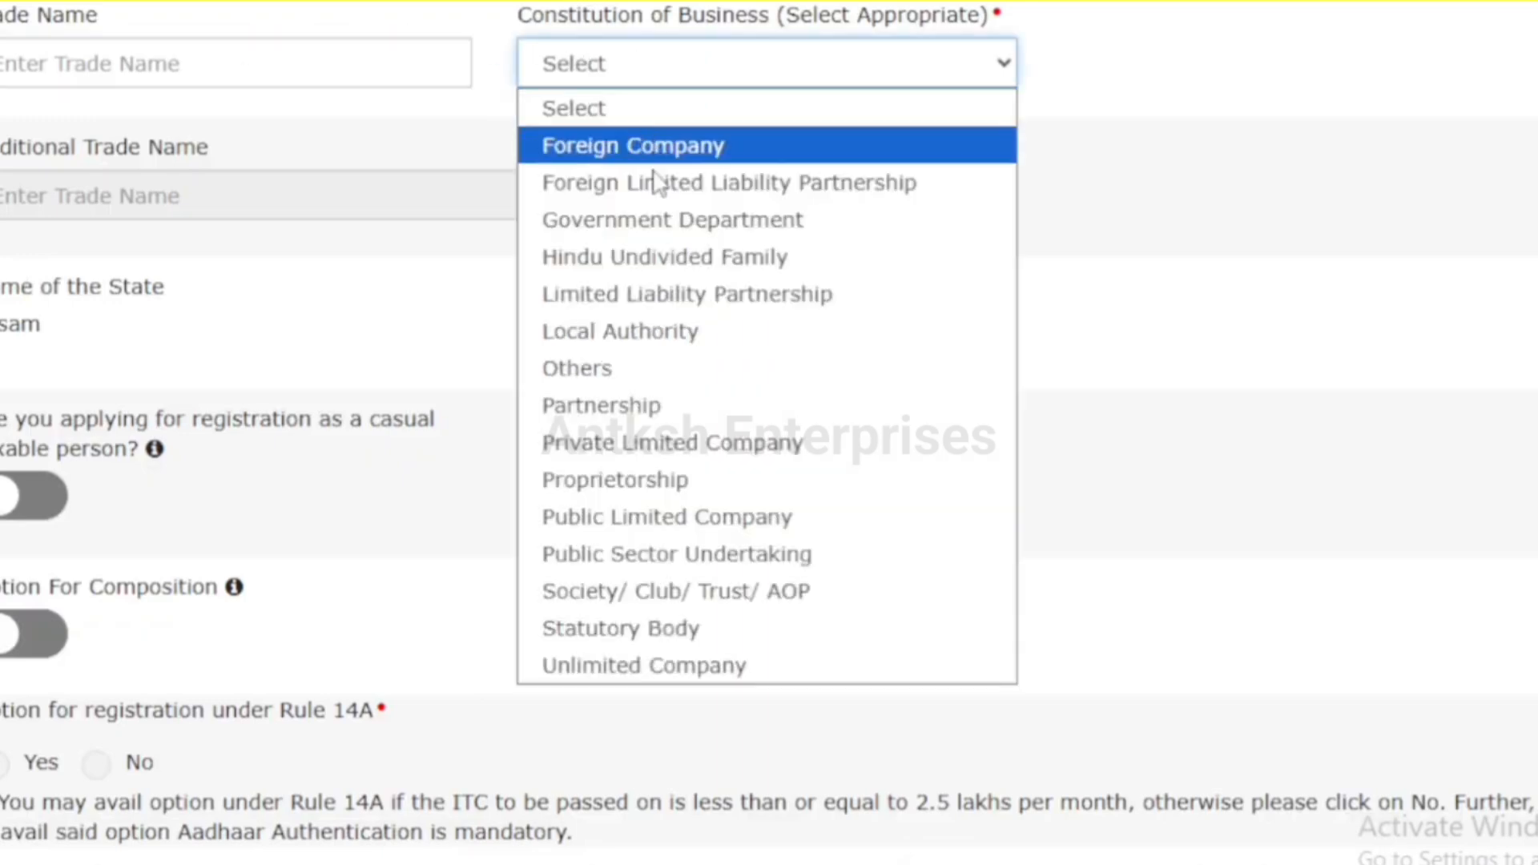
click(714, 479)
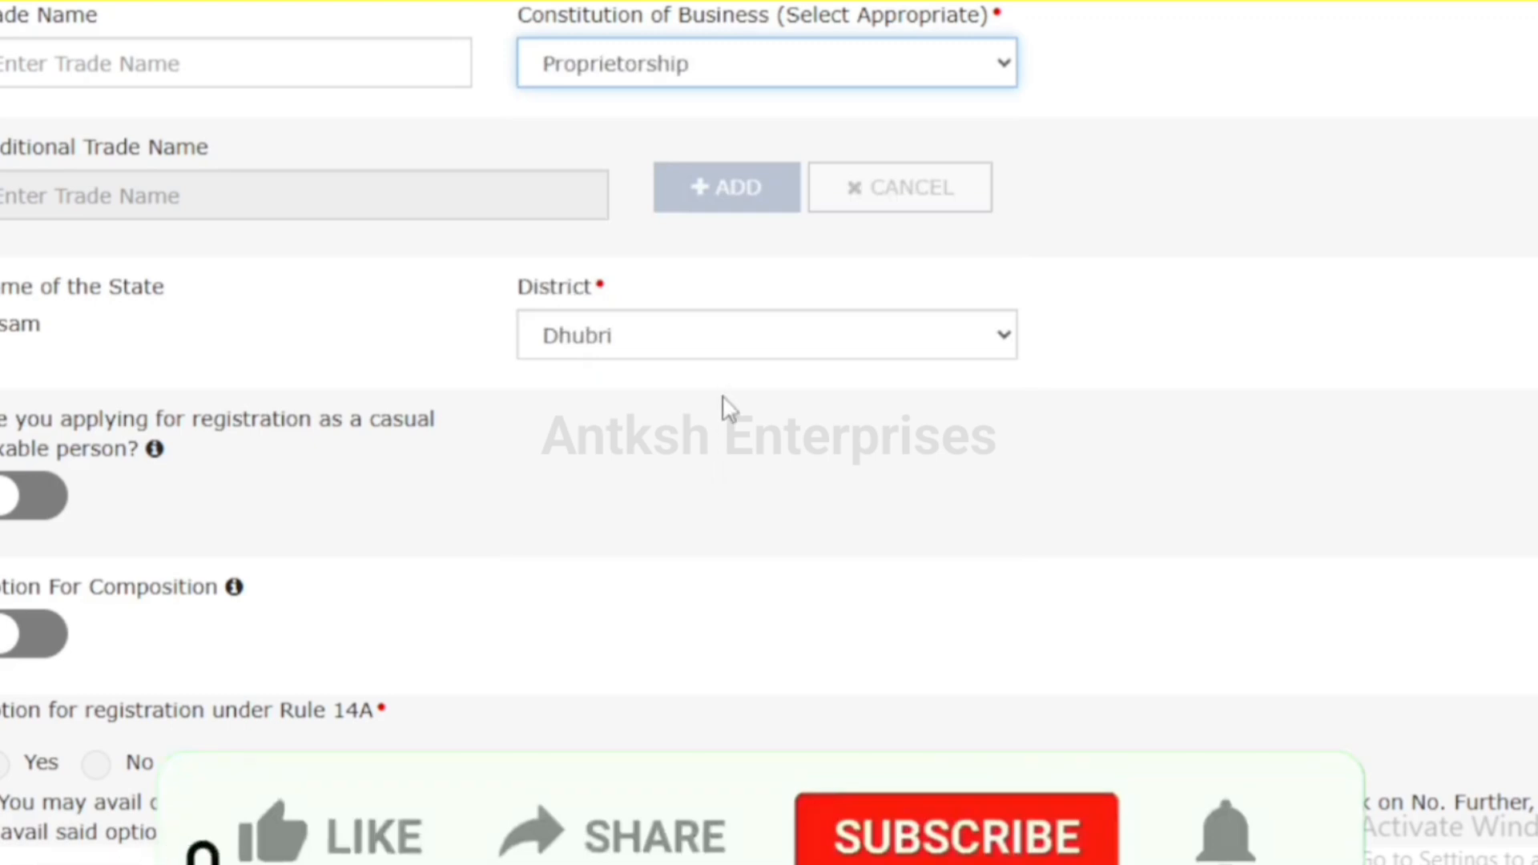
scroll(725, 405, down, 1)
scroll(729, 405, down, 1)
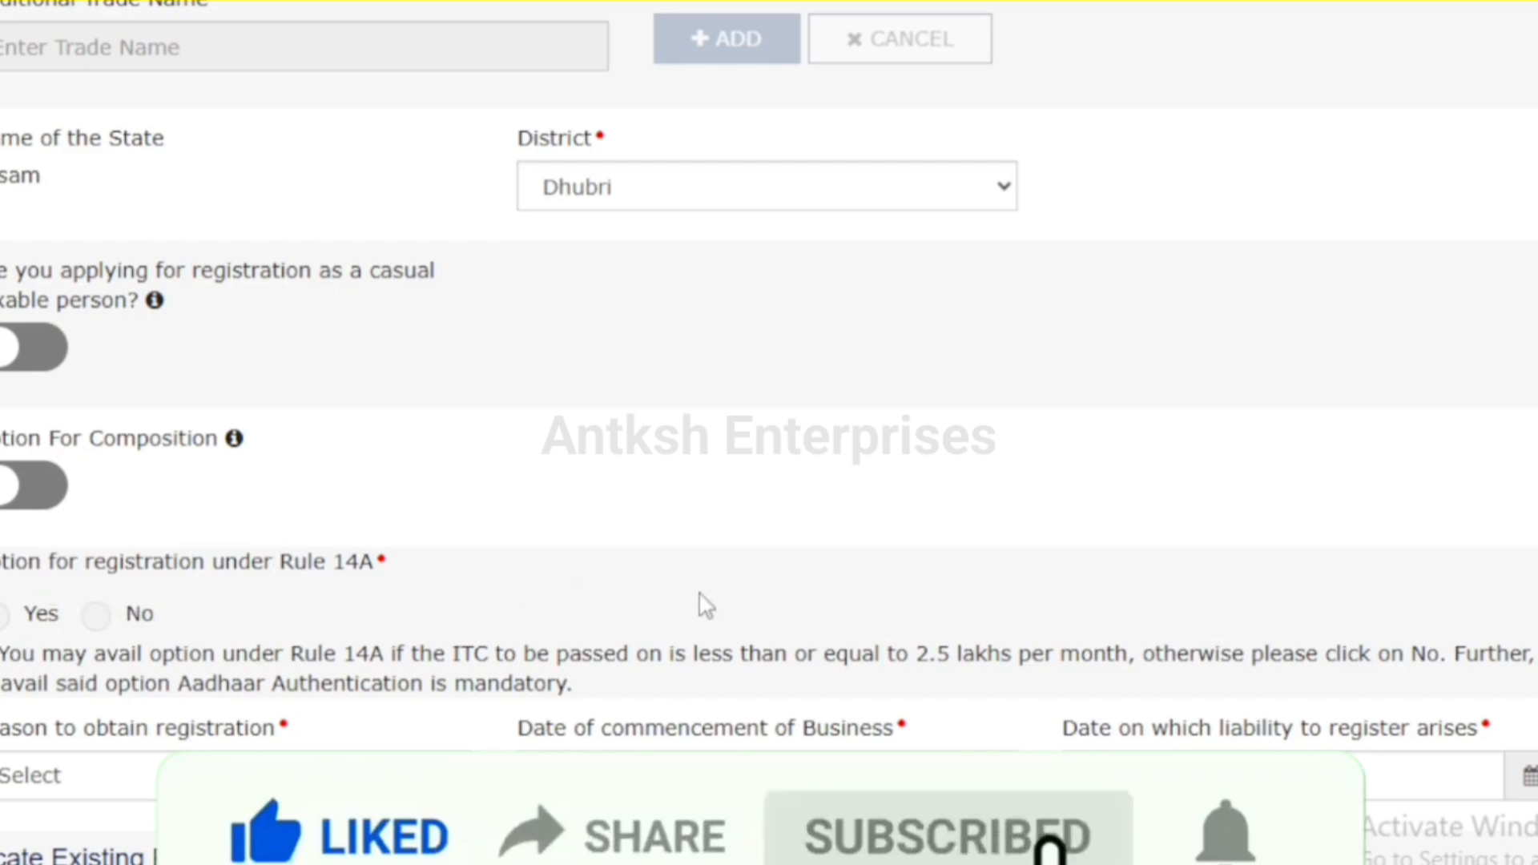
- Opt Yes for Rule 14A with reason Voluntary Basis and commencement date 01/11/2025
click(6, 617)
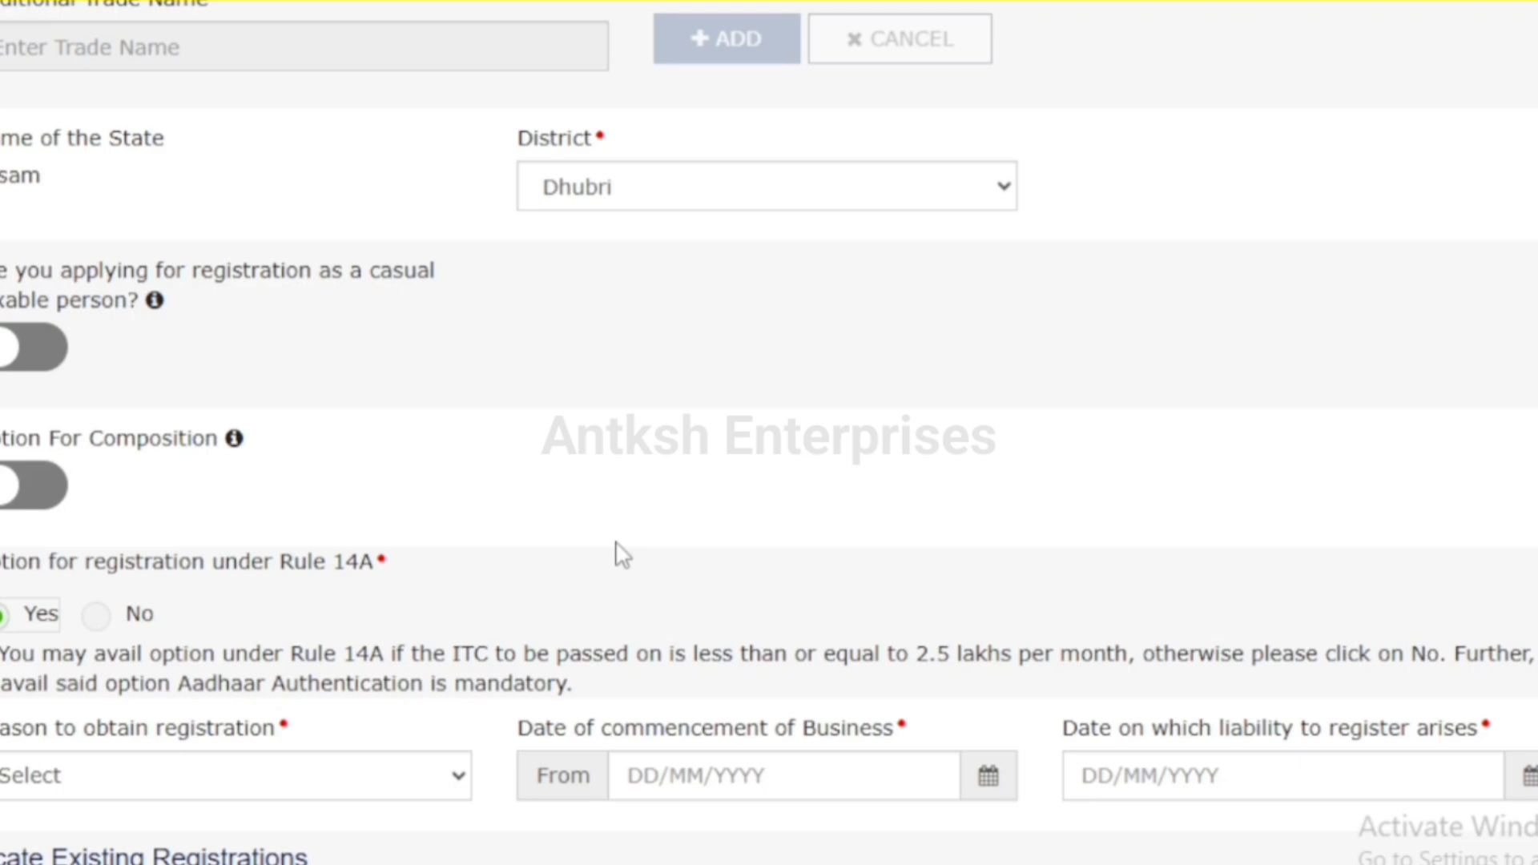
click(144, 778)
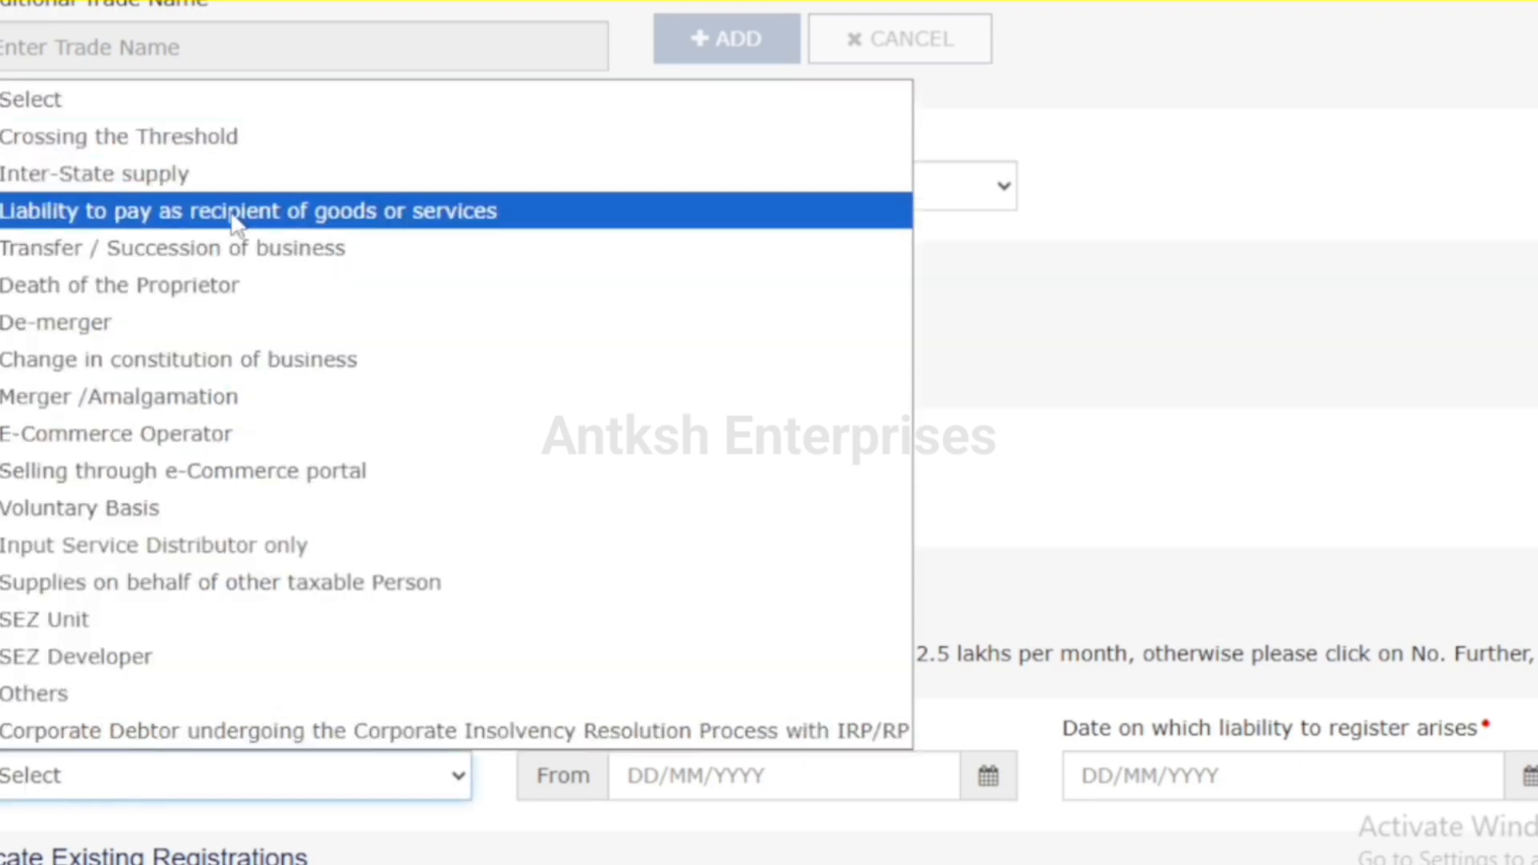
click(164, 516)
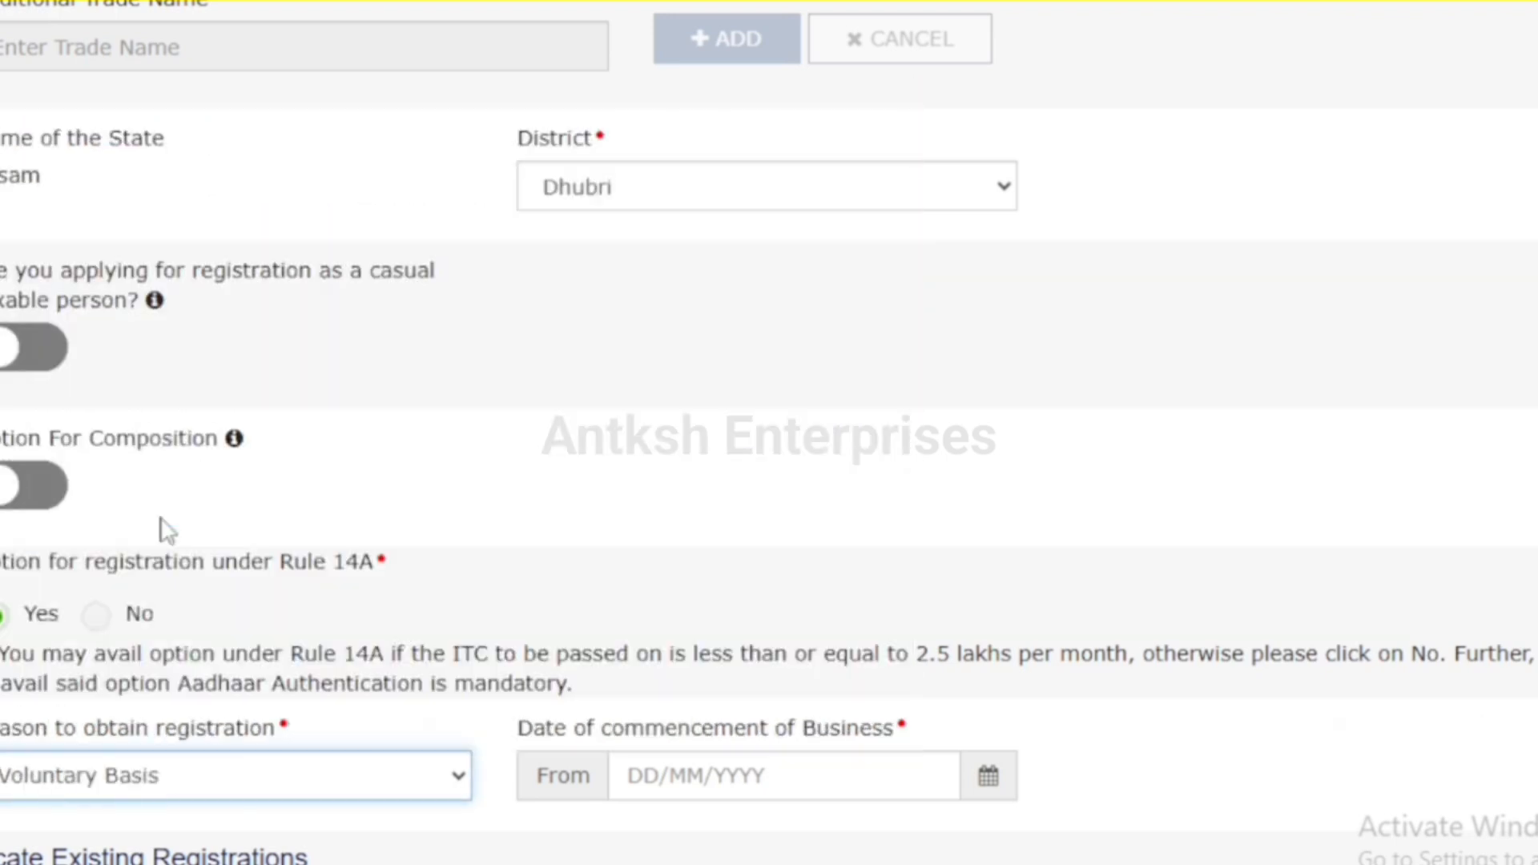
click(757, 791)
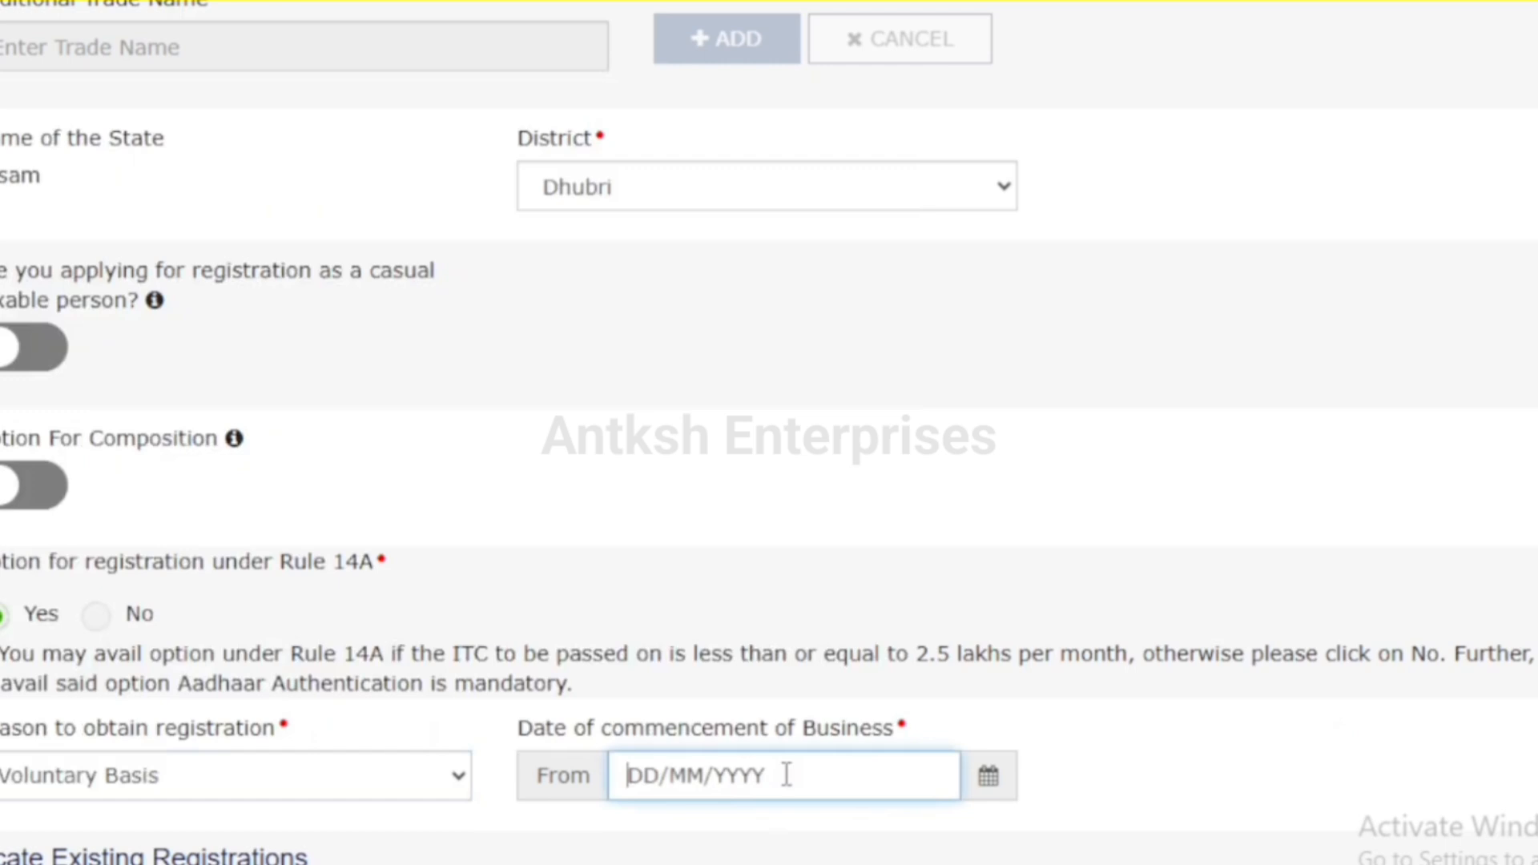
click(992, 779)
click(940, 399)
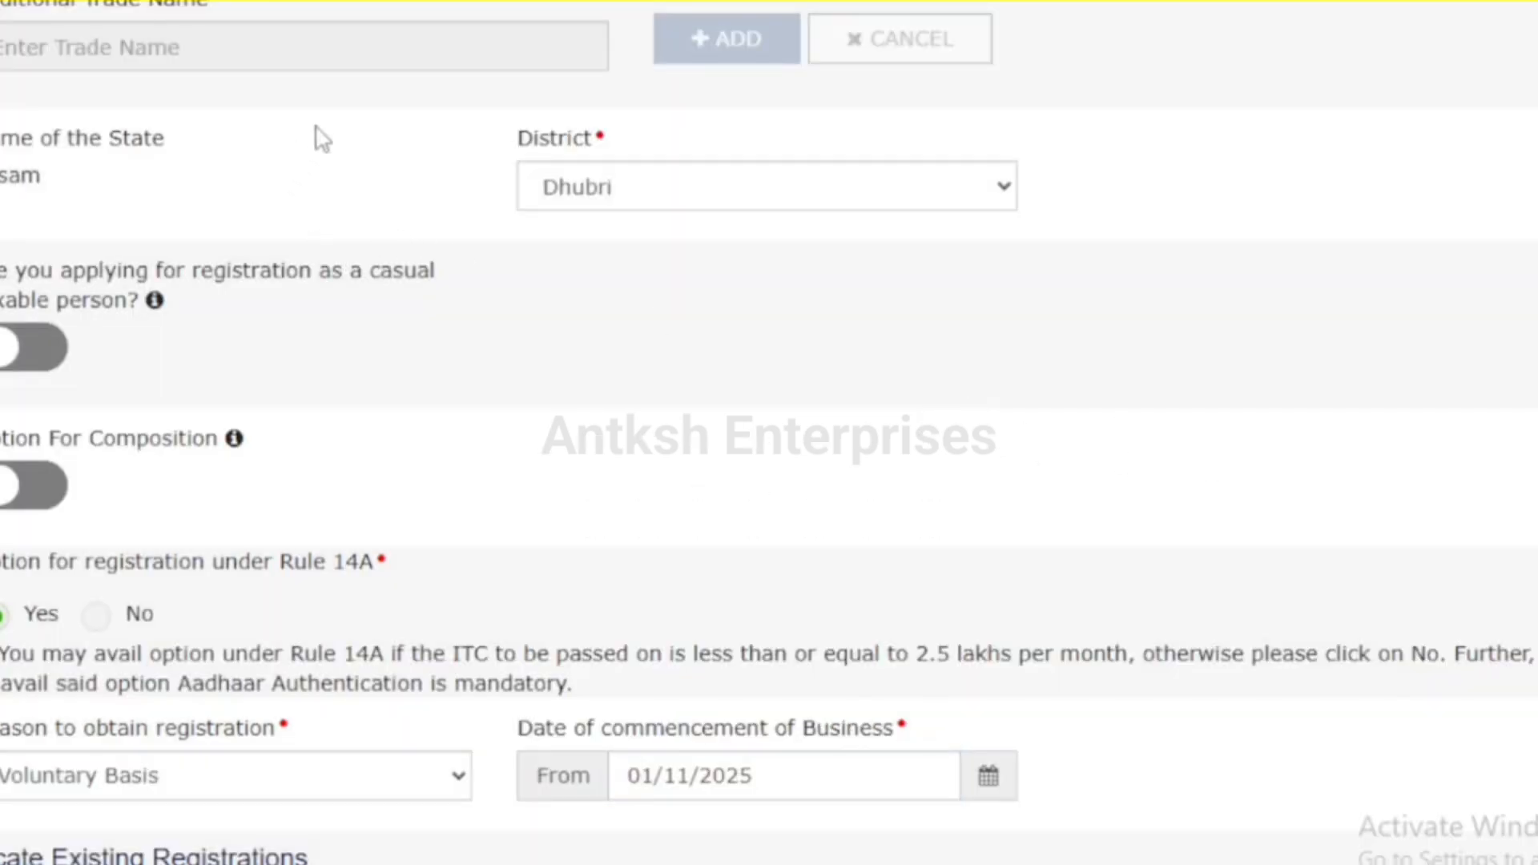
scroll(680, 429, down, 3)
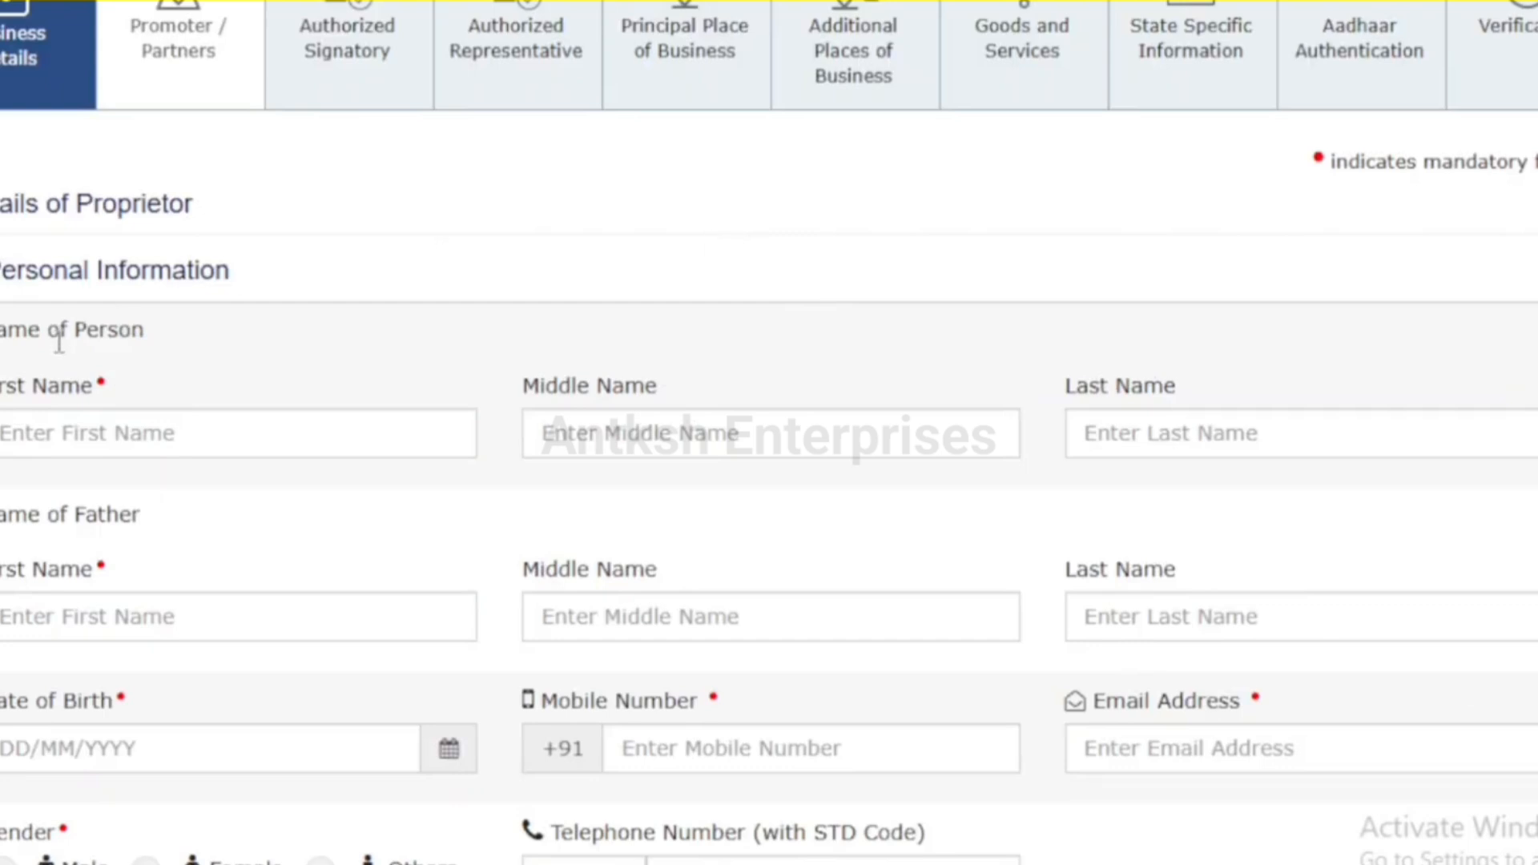
- Enter the proprietor's first name and personal details, with gender Male
scroll(64, 340, down, 2)
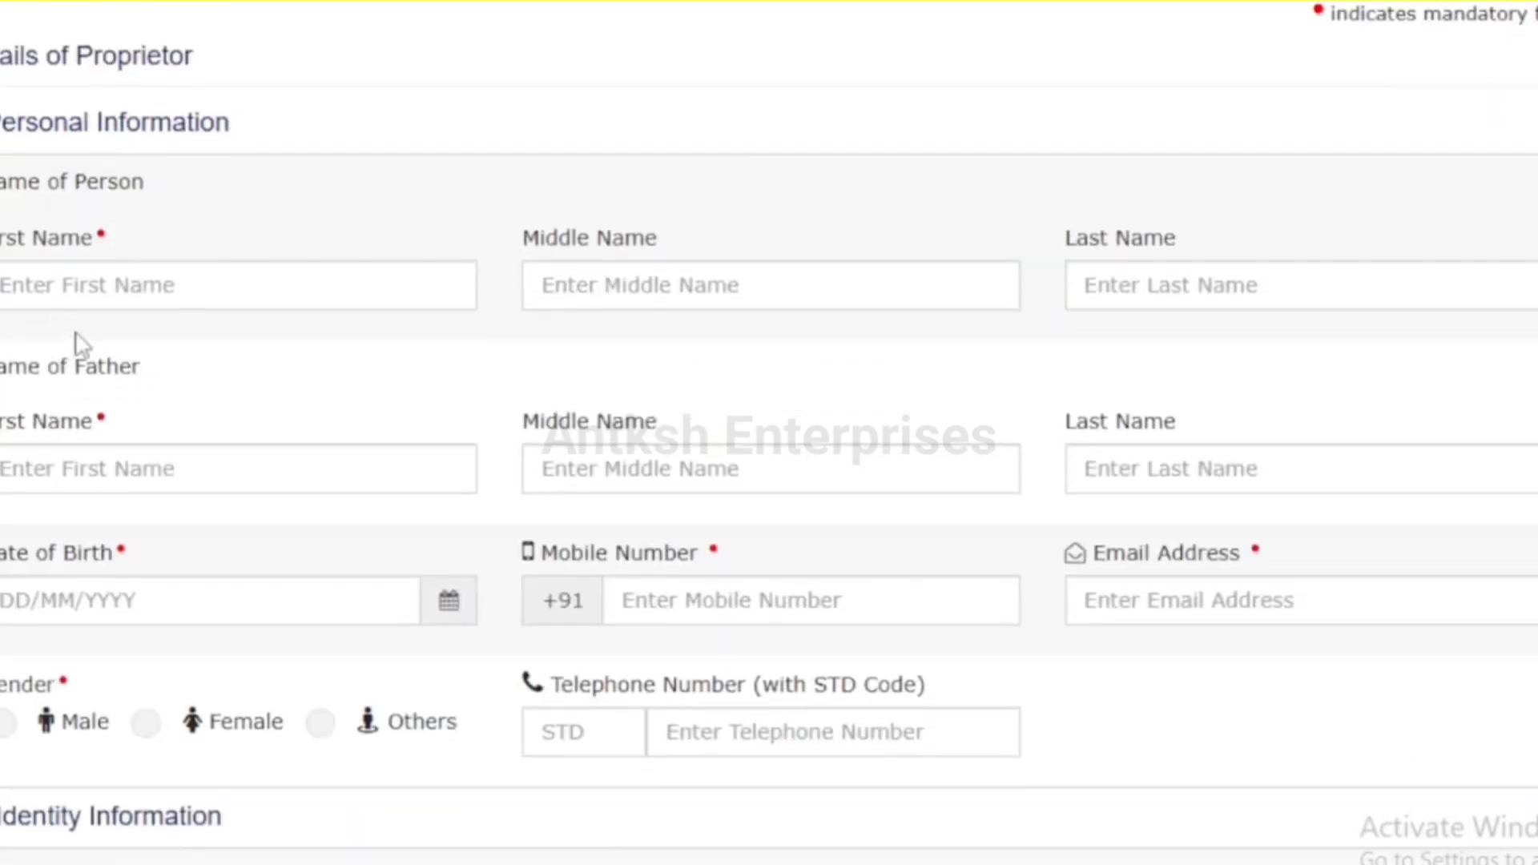
click(327, 273)
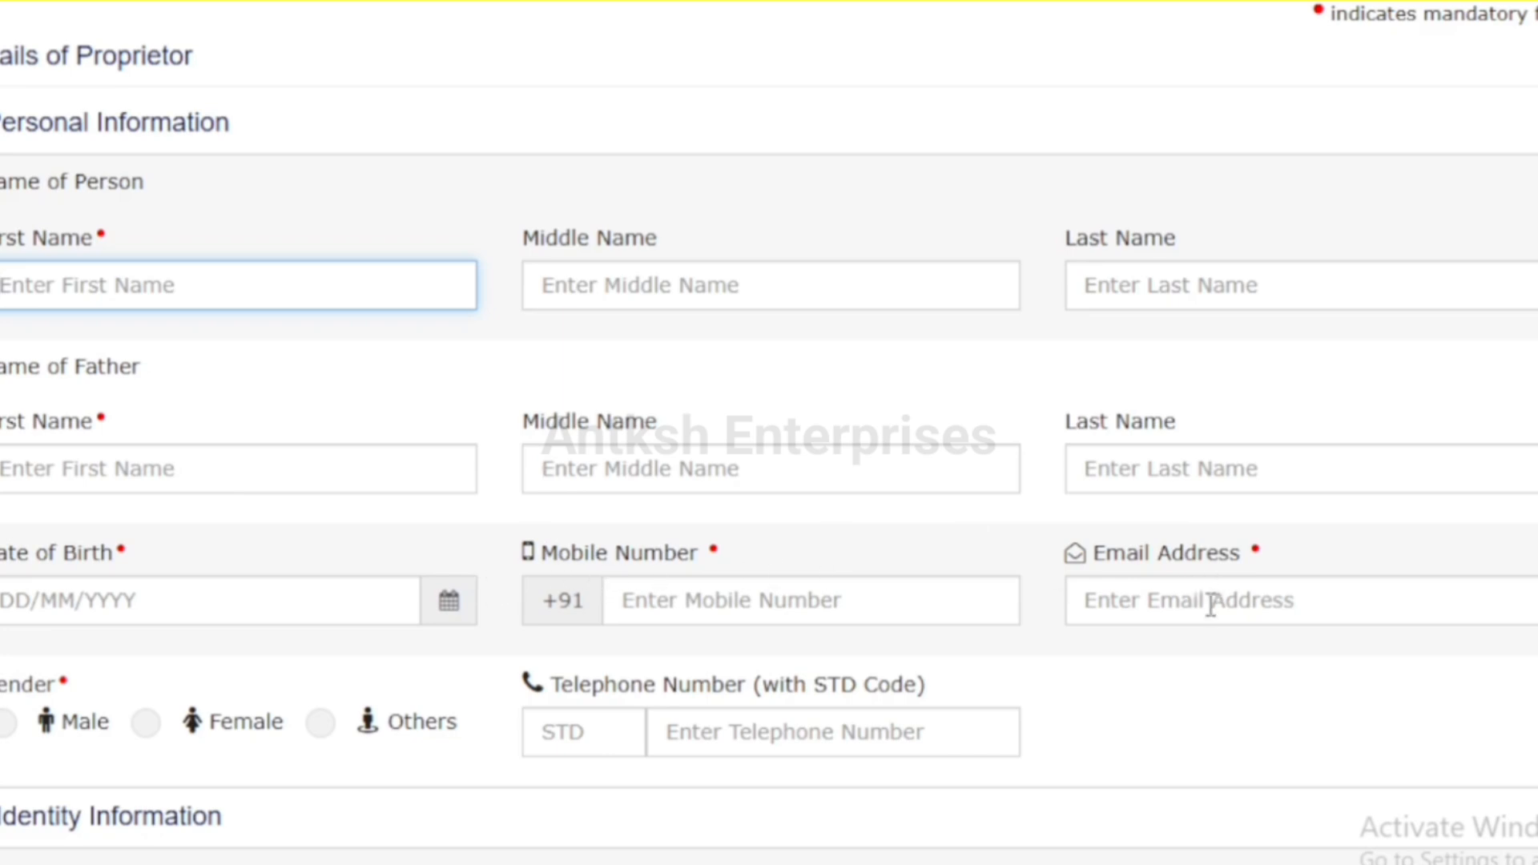
click(11, 725)
scroll(11, 724, down, 1)
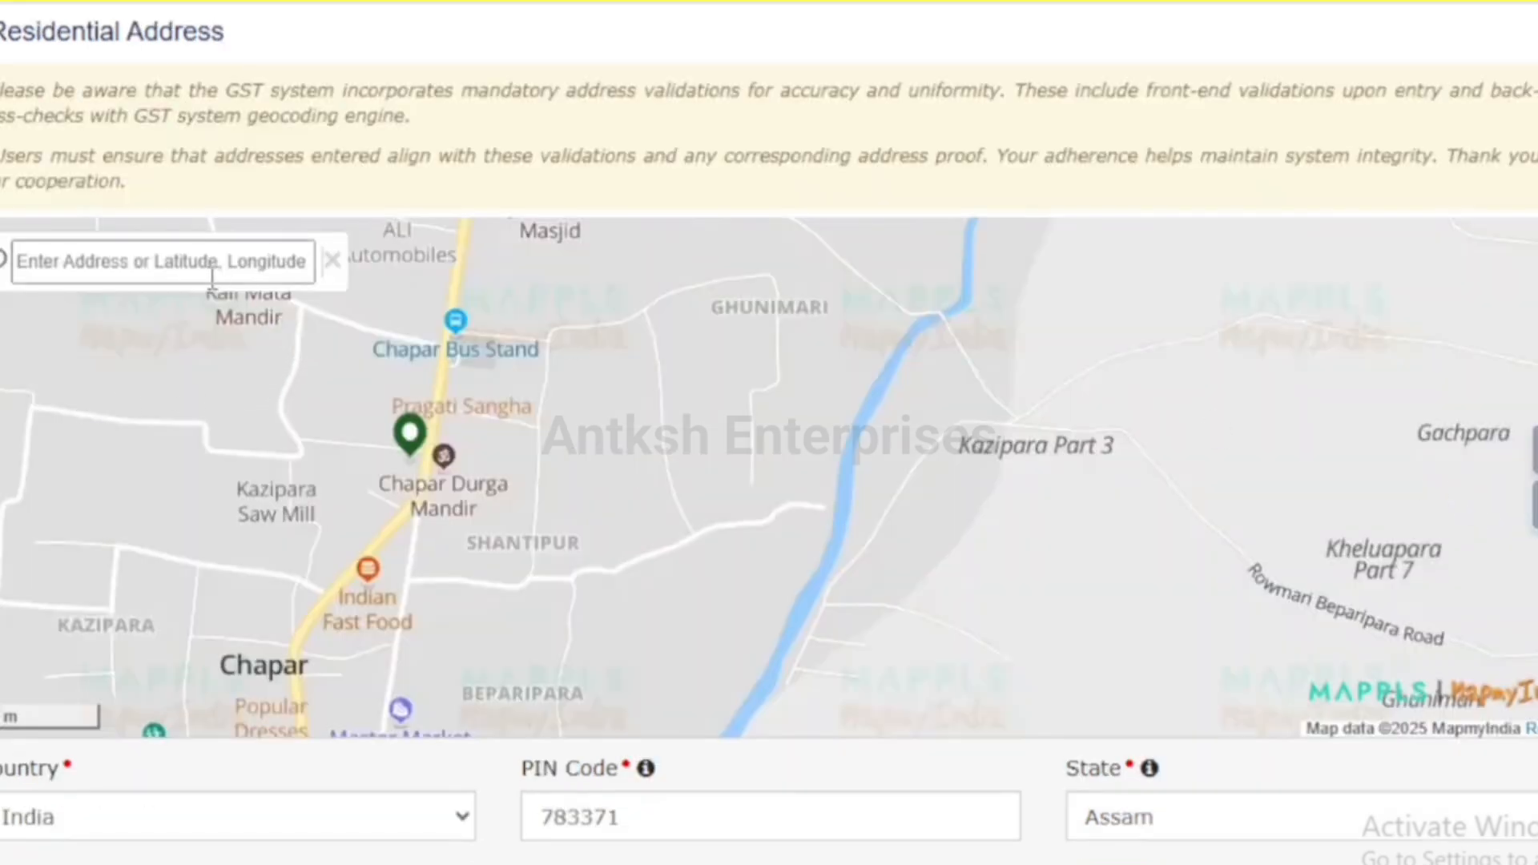
- Complete and save the Promoter/Partners and Authorized Signatory tabs, bringing the profile to 79%
mouse_move(196, 272)
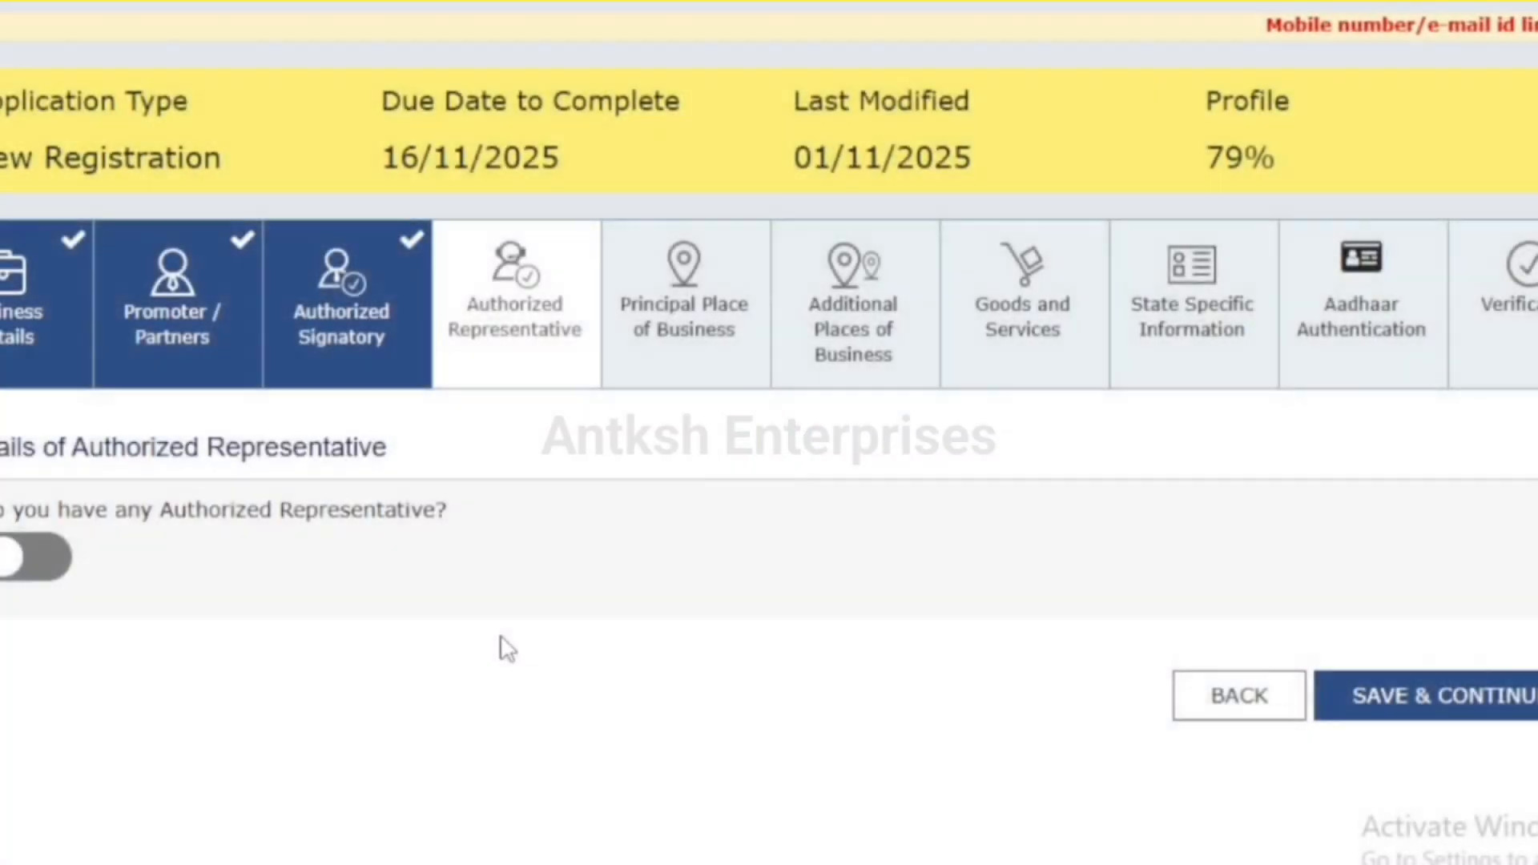
- Save the Authorized Representative section with no representative added
click(1489, 694)
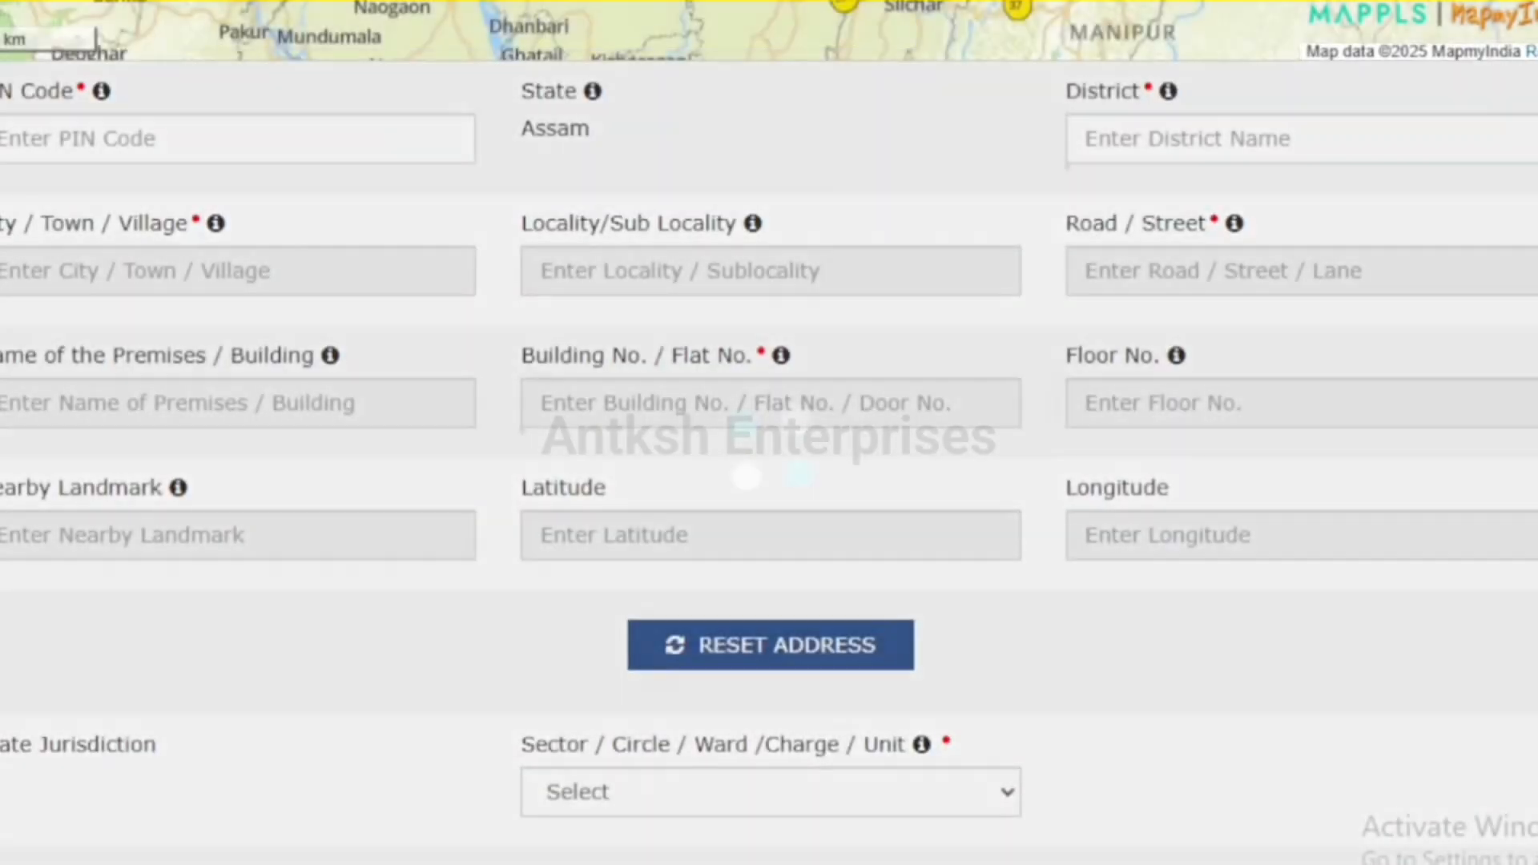
scroll(769, 433, up, 2)
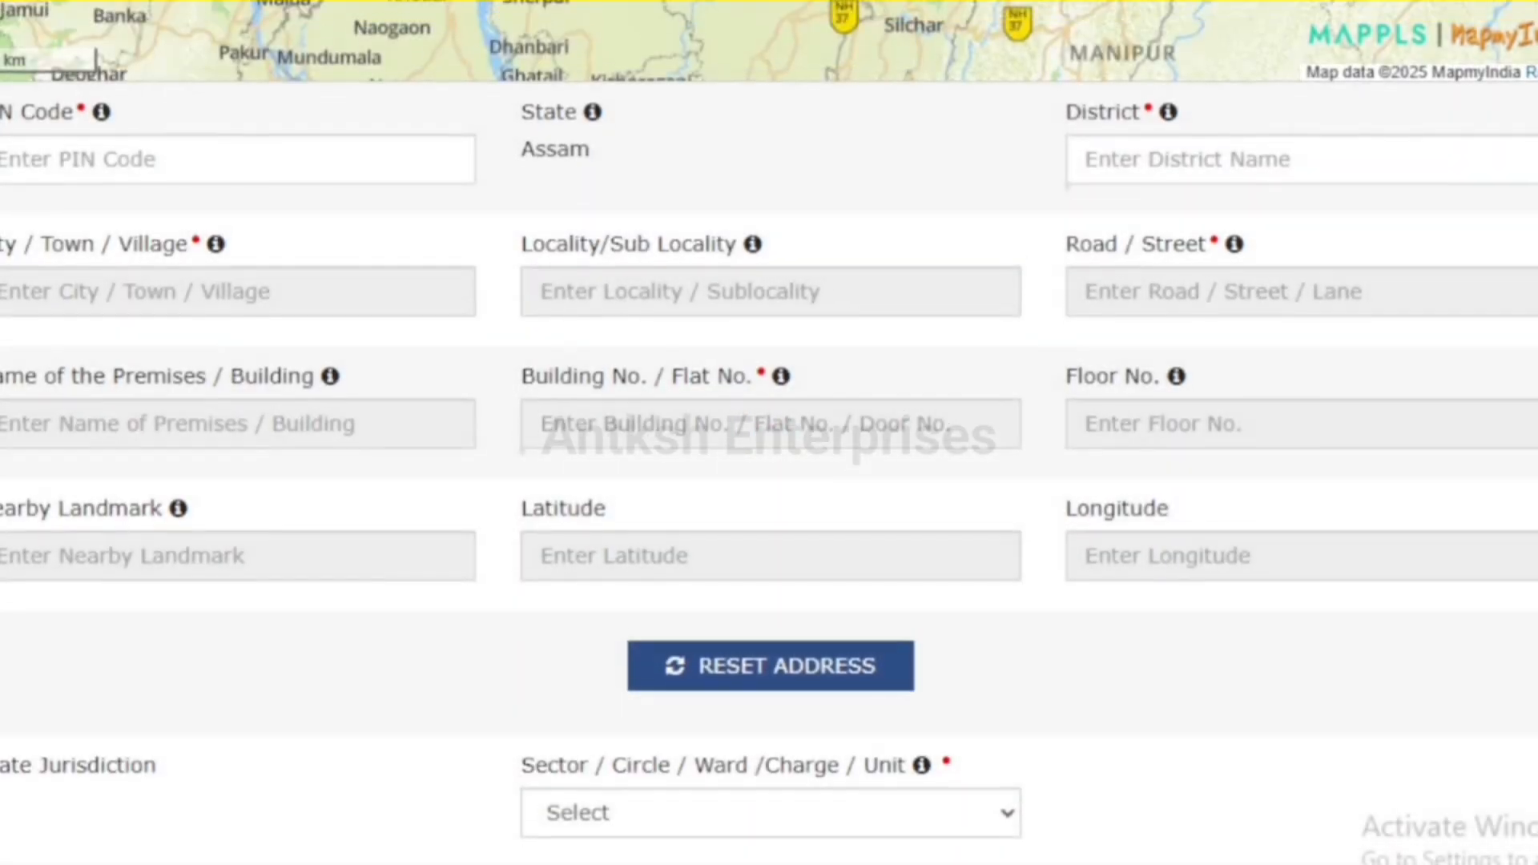
scroll(769, 433, up, 3)
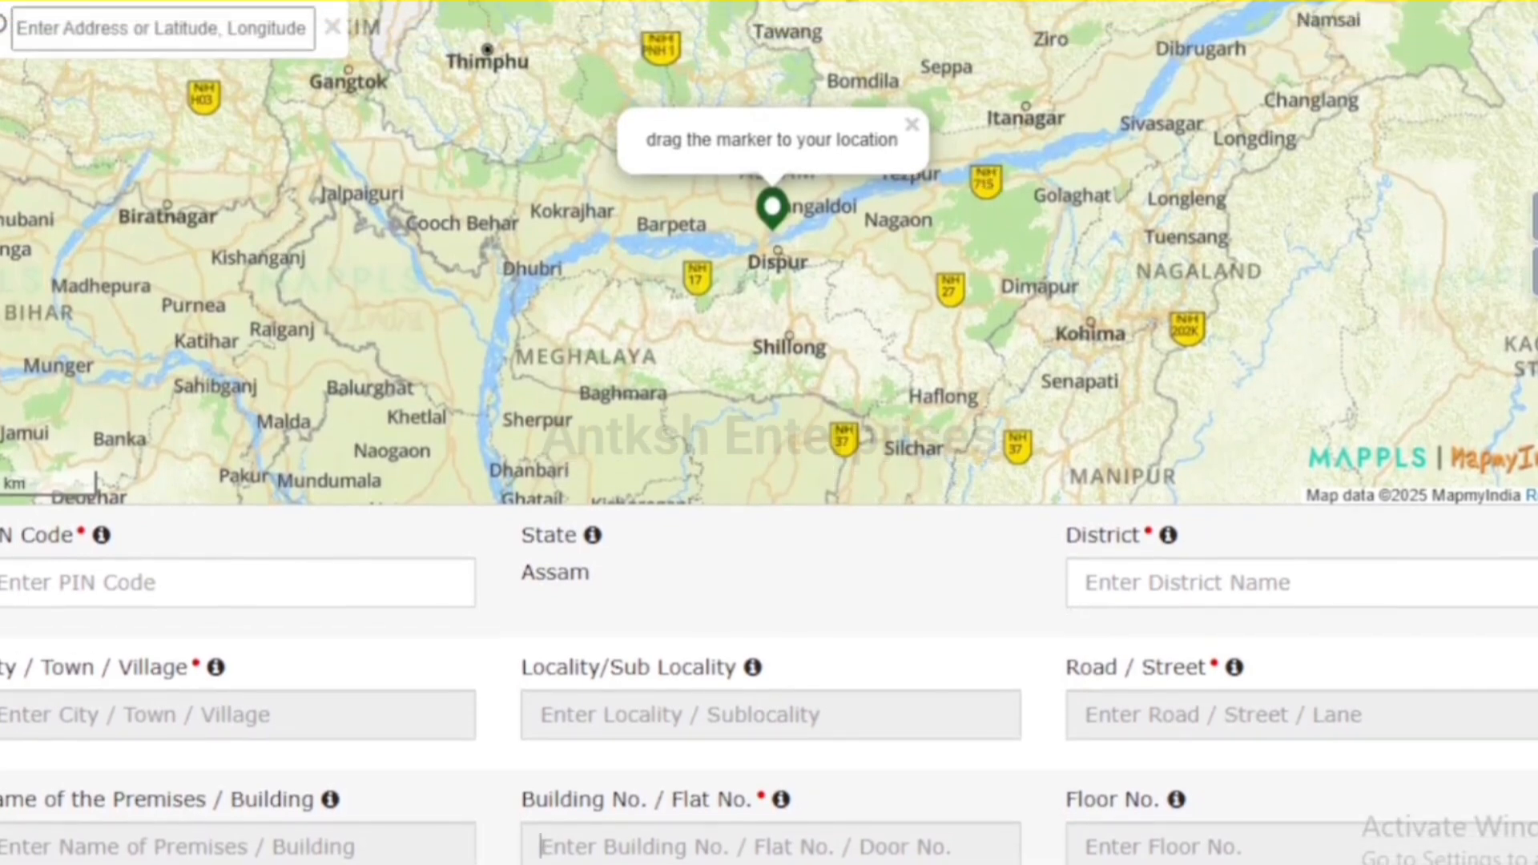
scroll(769, 433, up, 2)
scroll(497, 293, up, 1)
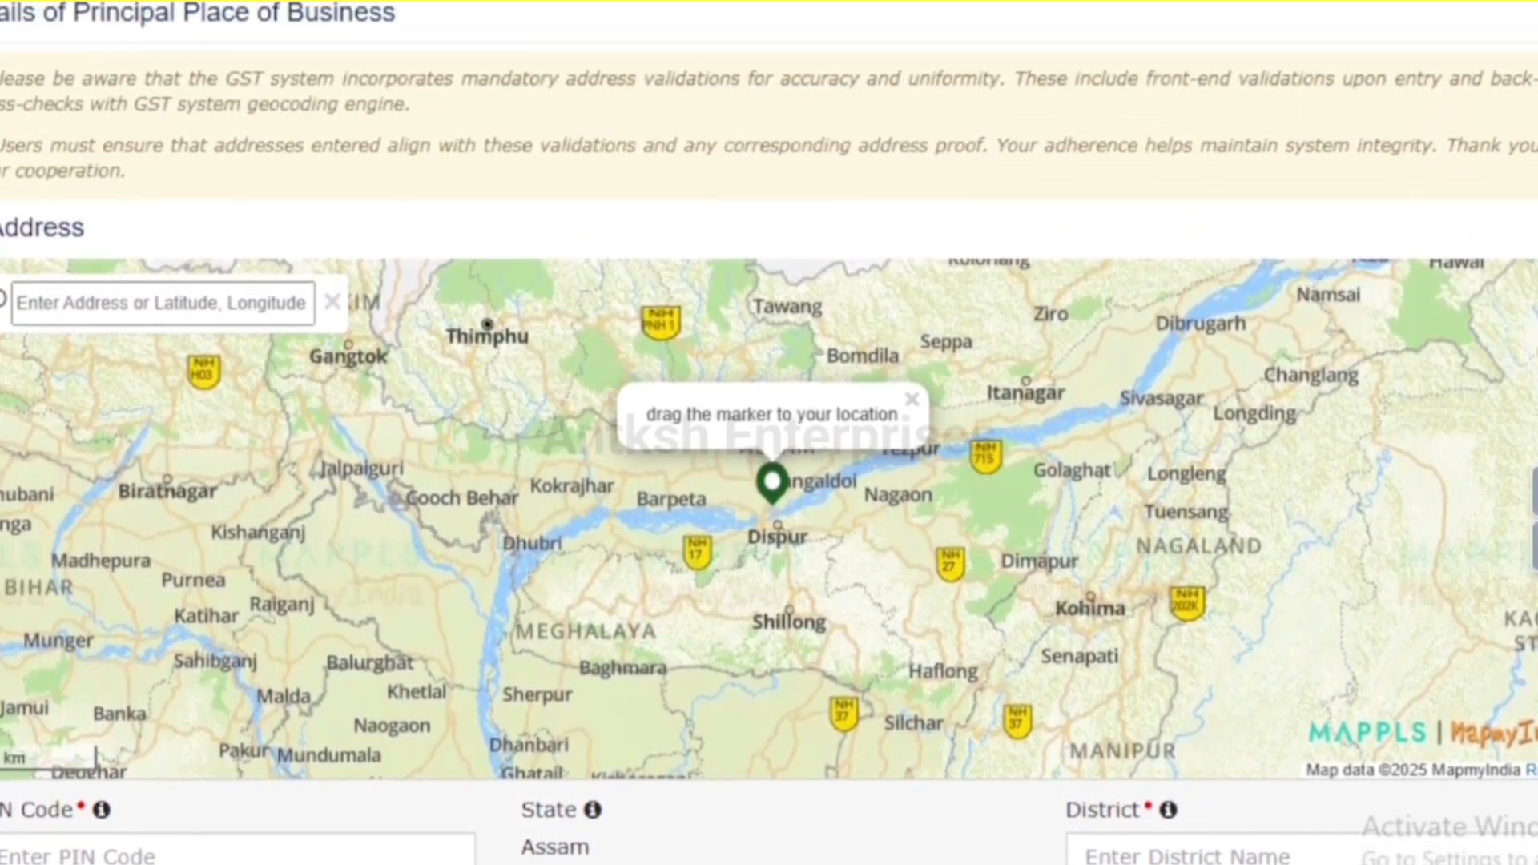
- Search the map for PIN 783371 and confirm Chapar, Assam as the business location
click(261, 319)
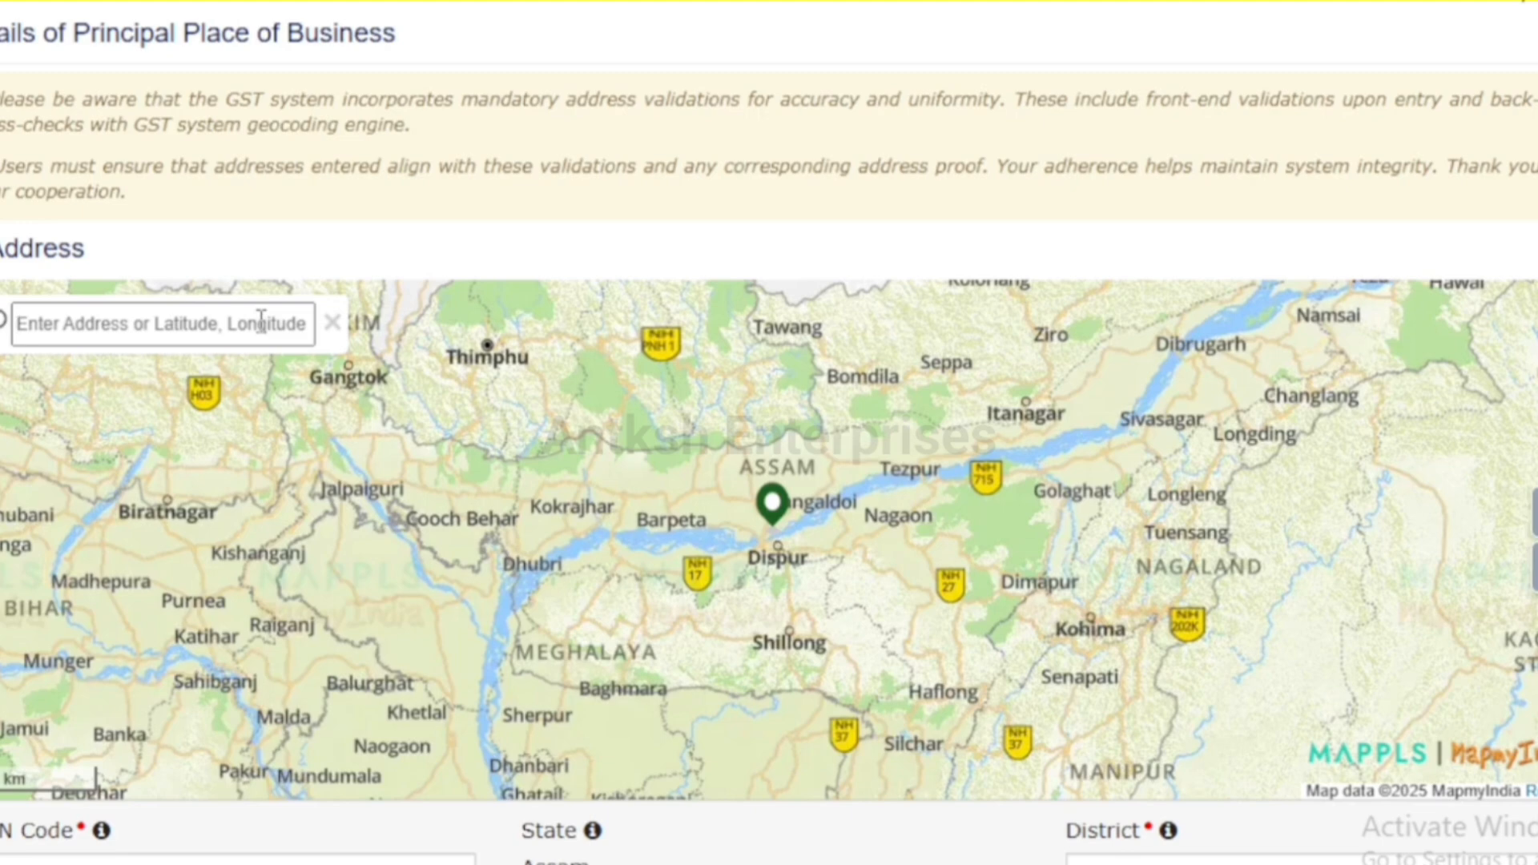
text(7)
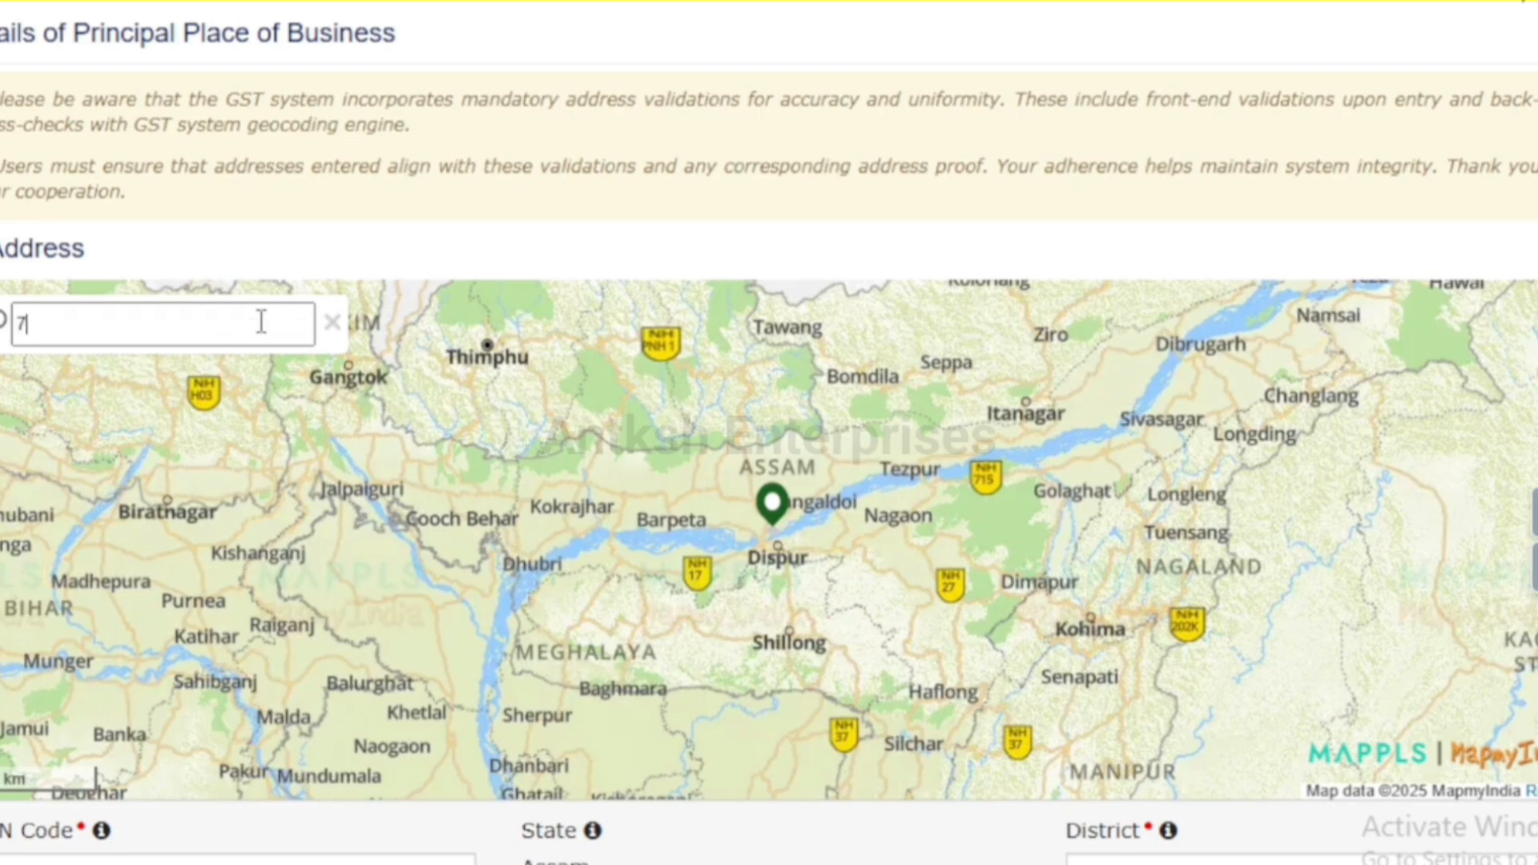
text(83371)
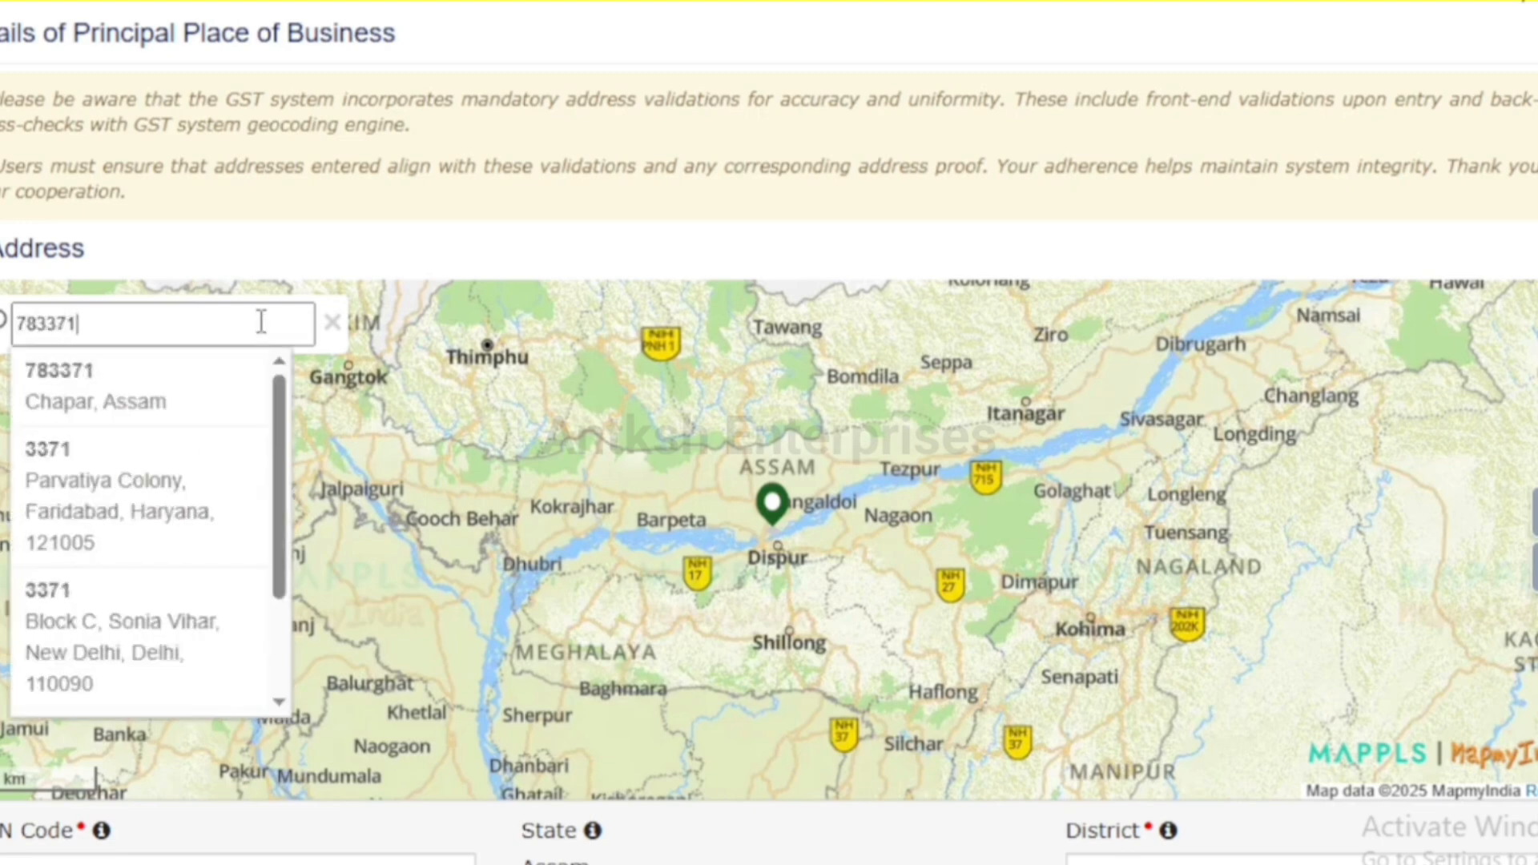
click(185, 377)
click(770, 433)
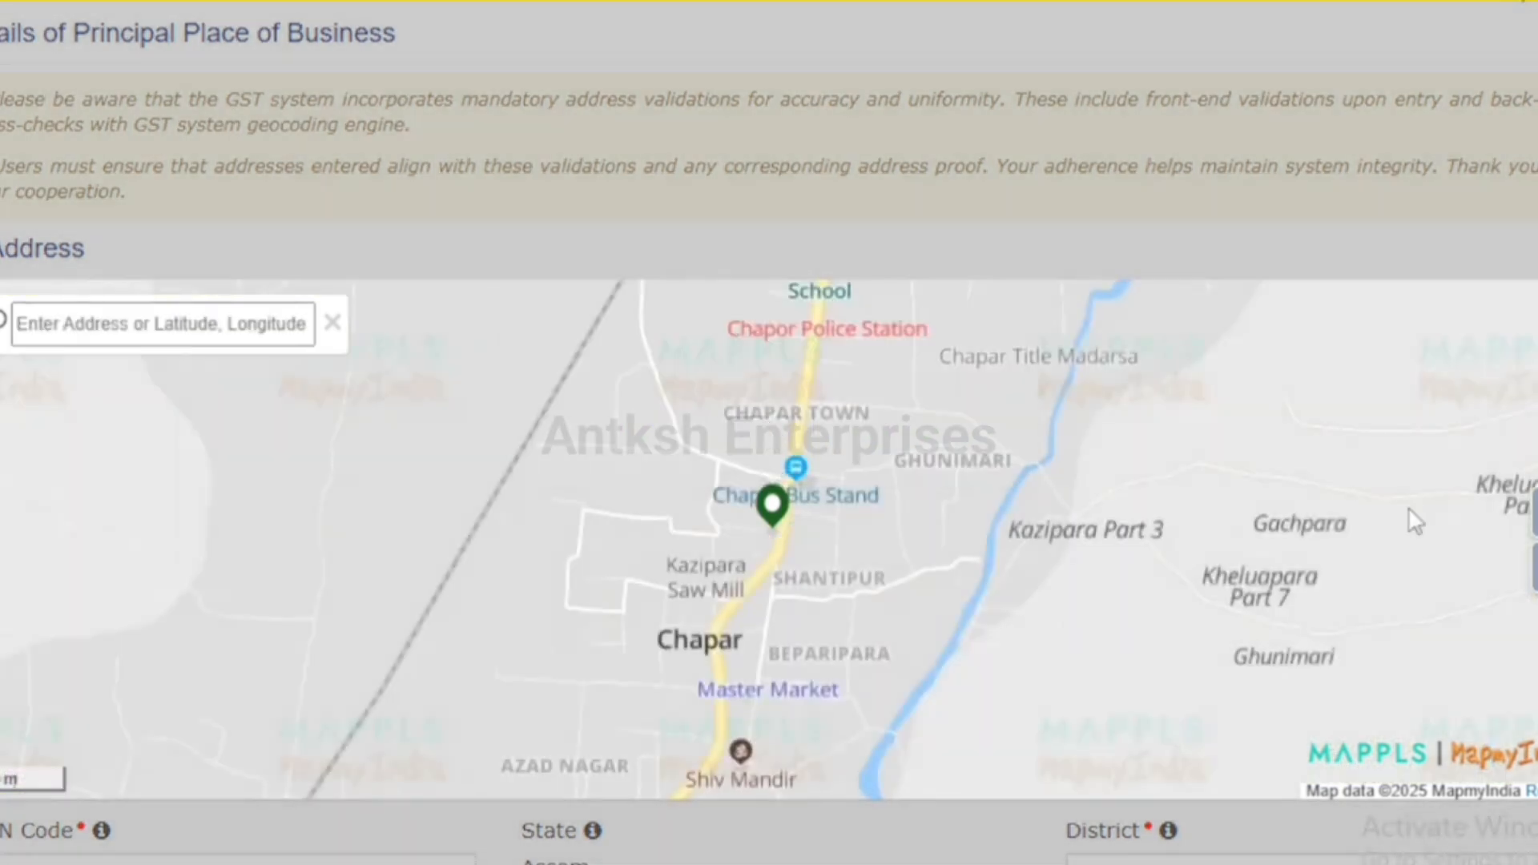
- Erase the auto-filled road name and the 'Chapar Sub Post Office' landmark from the address
scroll(1497, 491, down, 4)
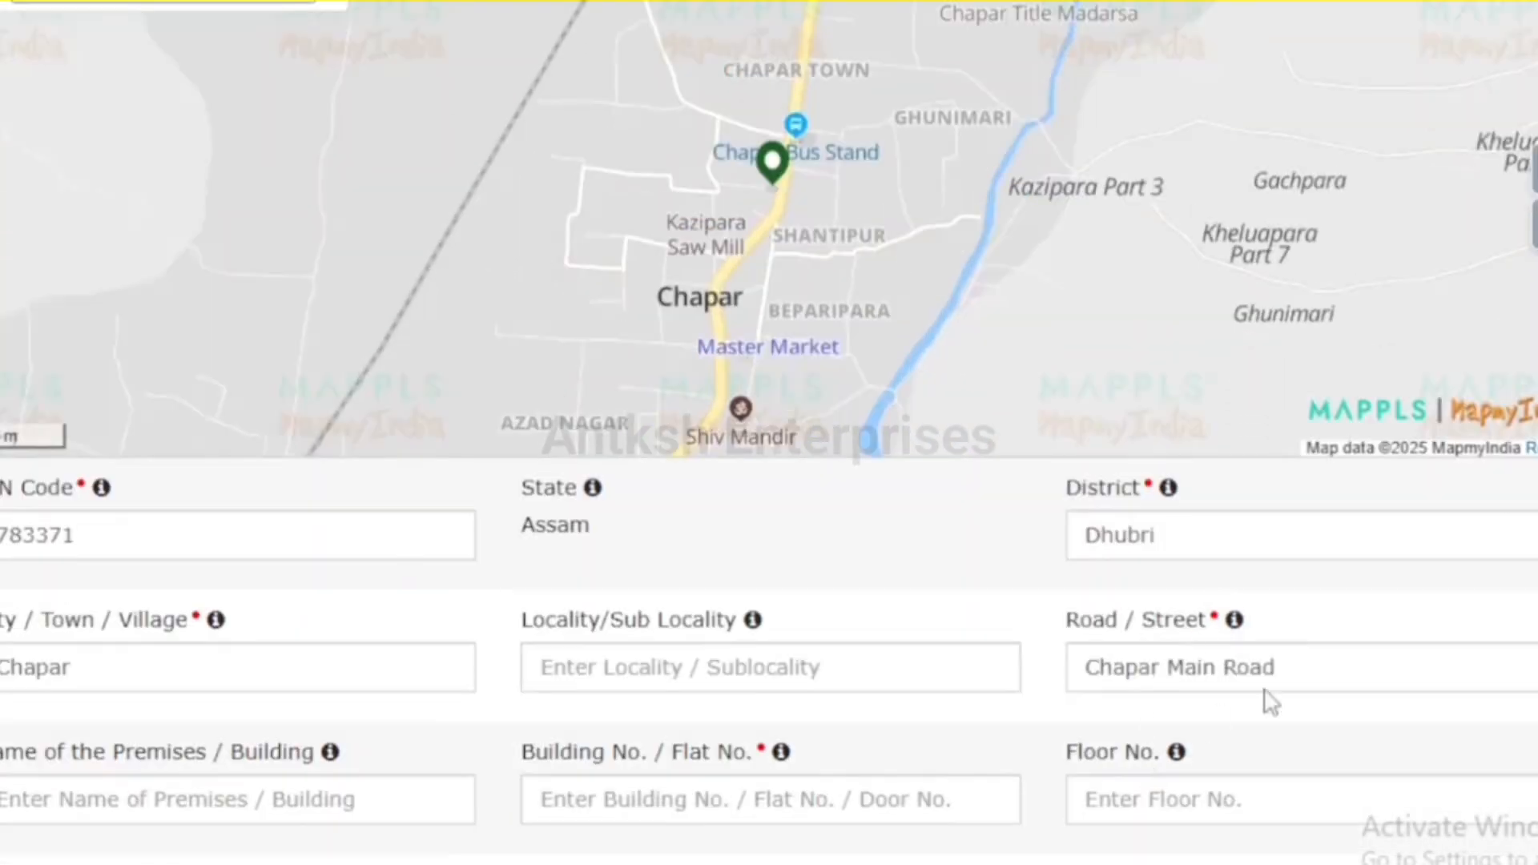
drag(1329, 654, 1086, 653)
key(BackSpace)
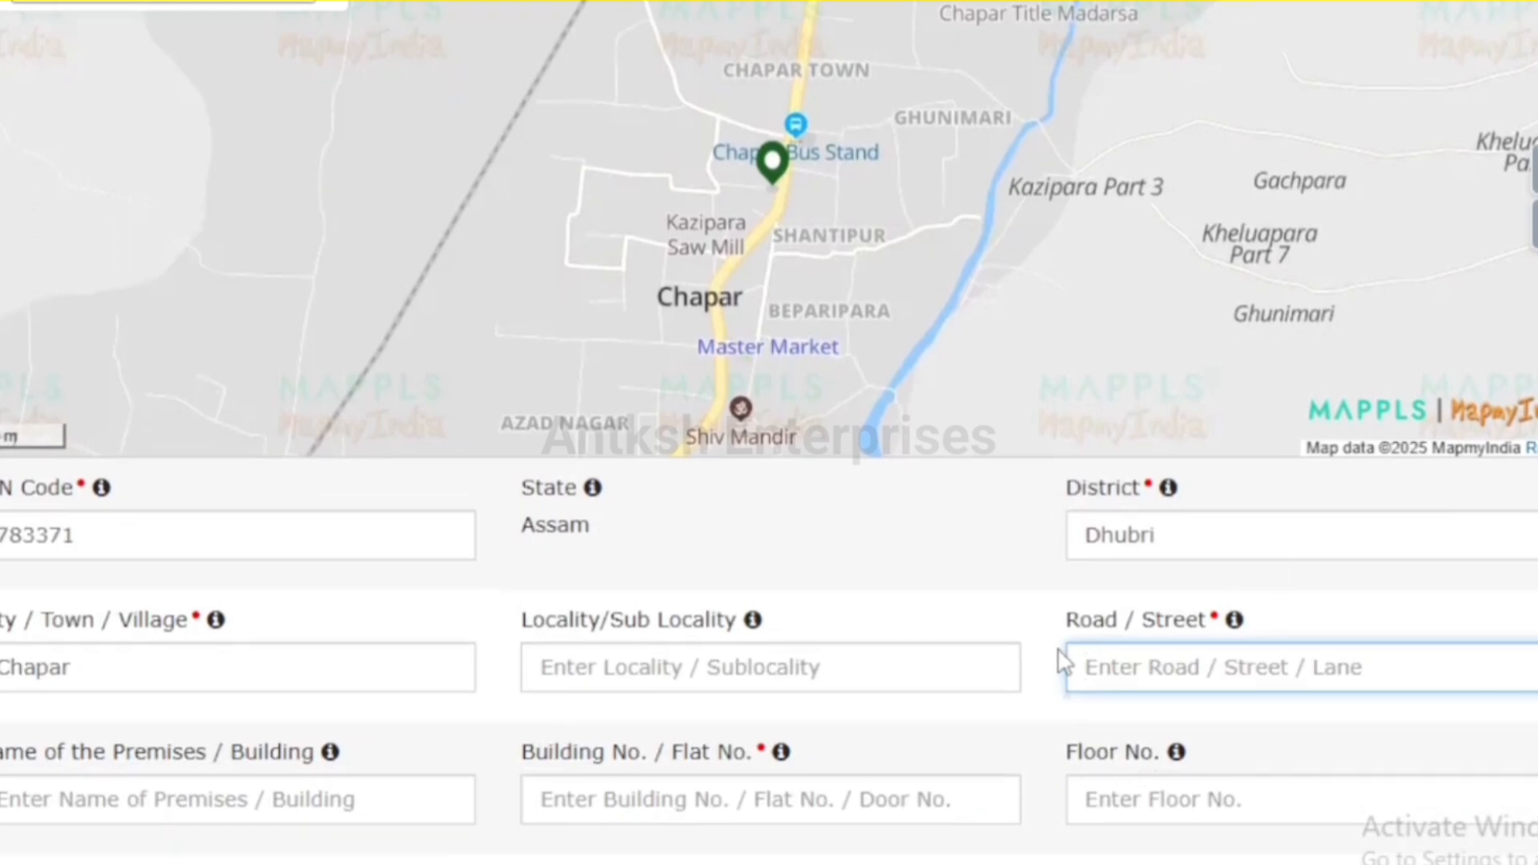
scroll(1064, 661, down, 3)
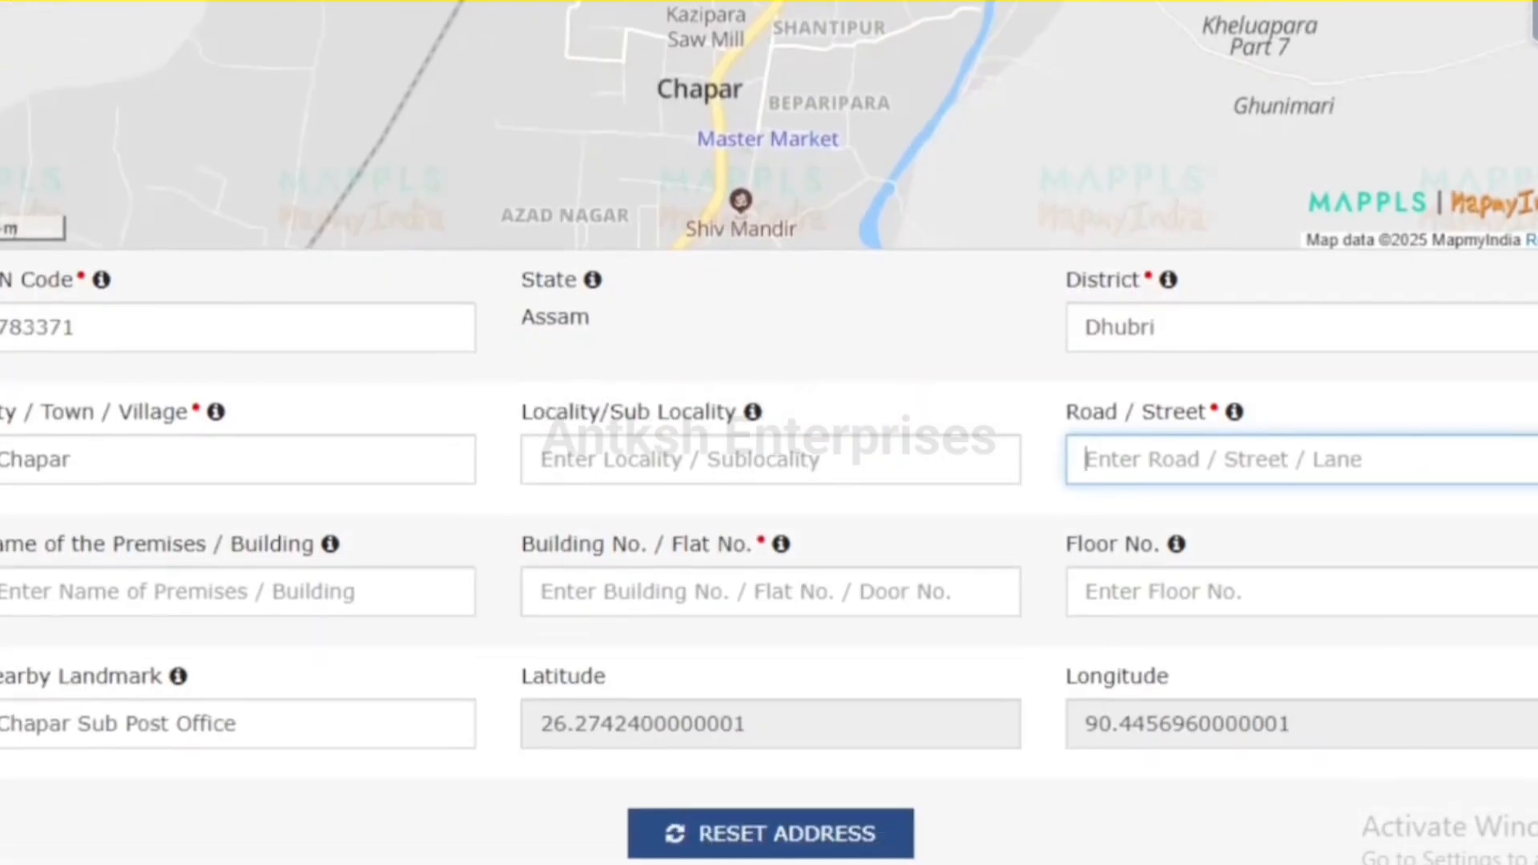
drag(25, 744, 237, 725)
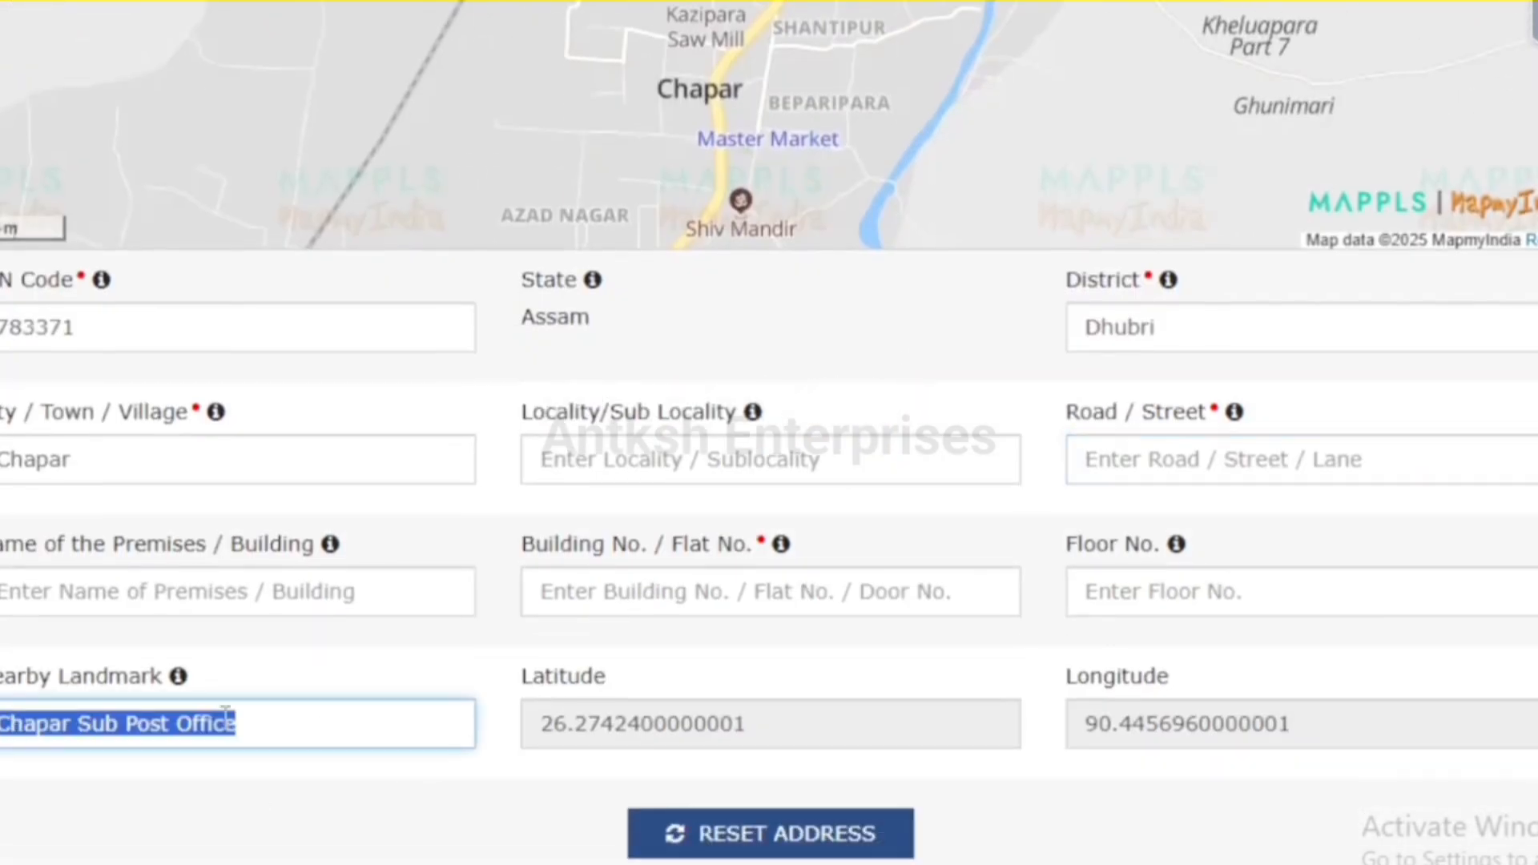
key(BackSpace)
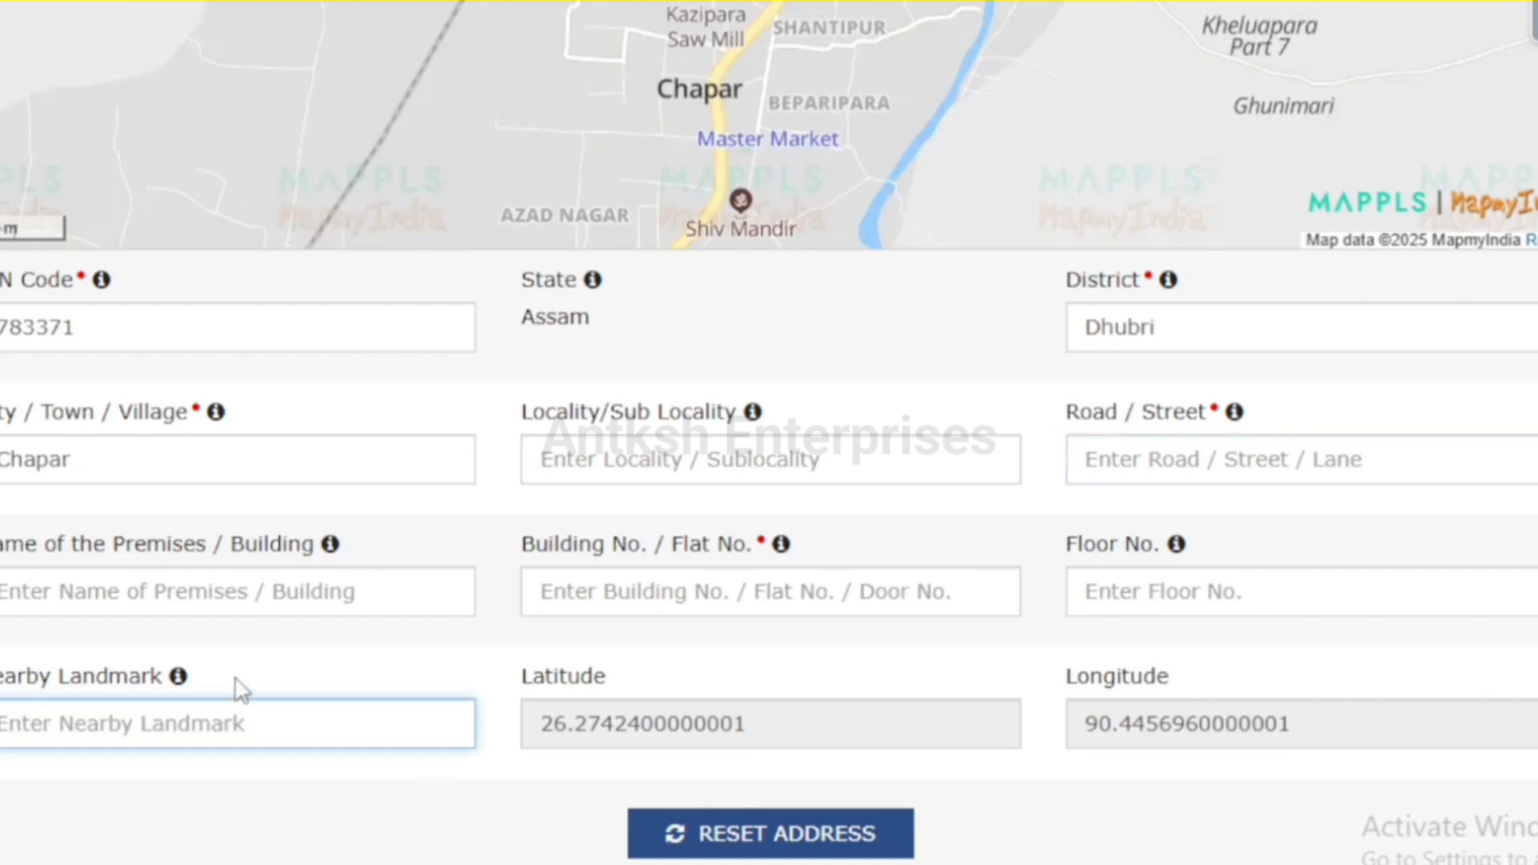
click(1535, 512)
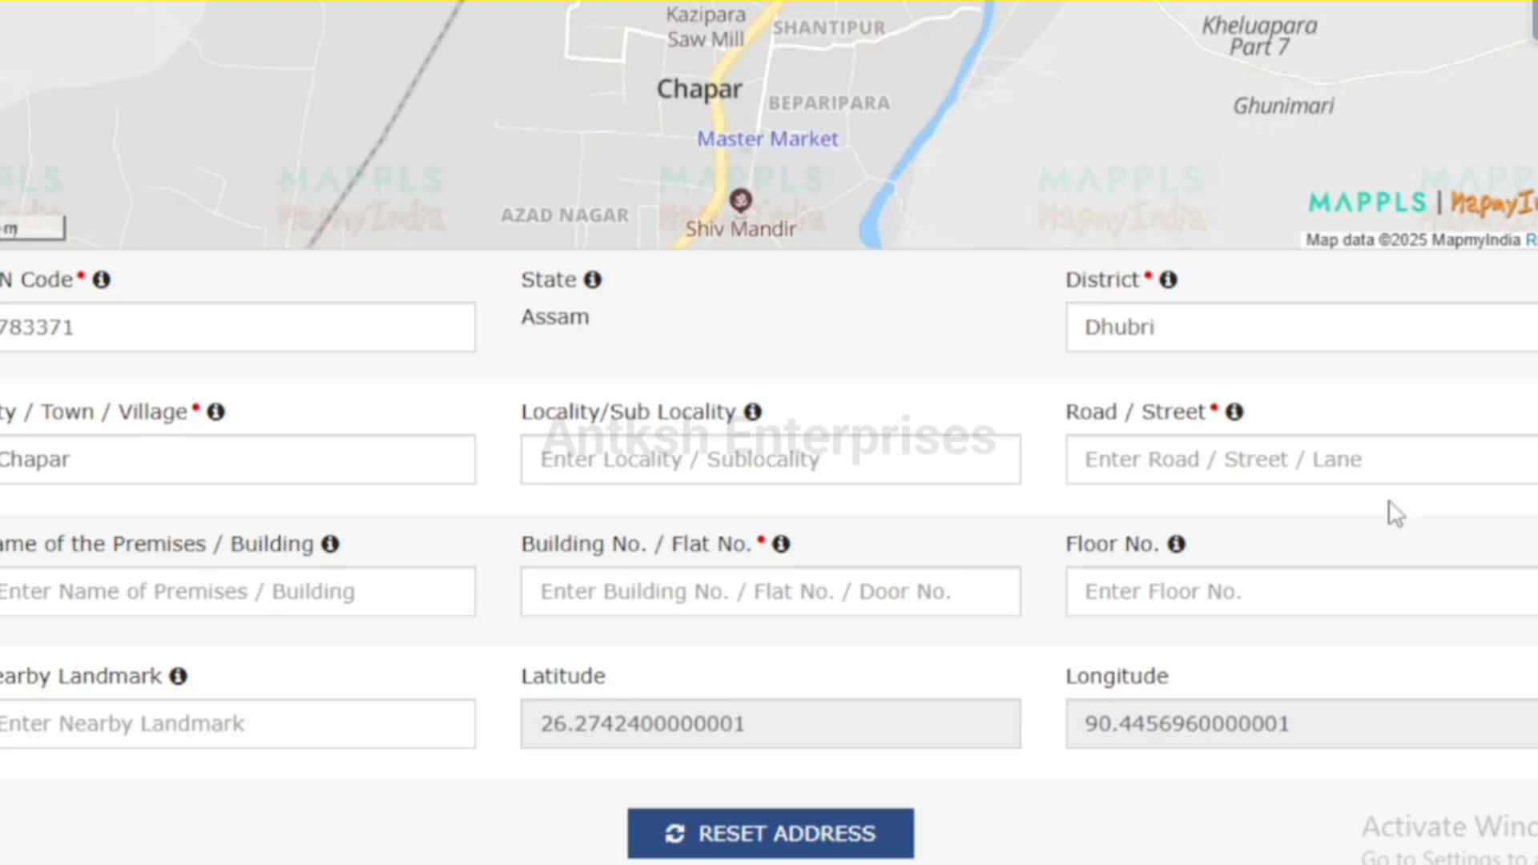
- Keep DHUBRI - 2 as the state Sector / Circle / Ward
scroll(1402, 512, down, 4)
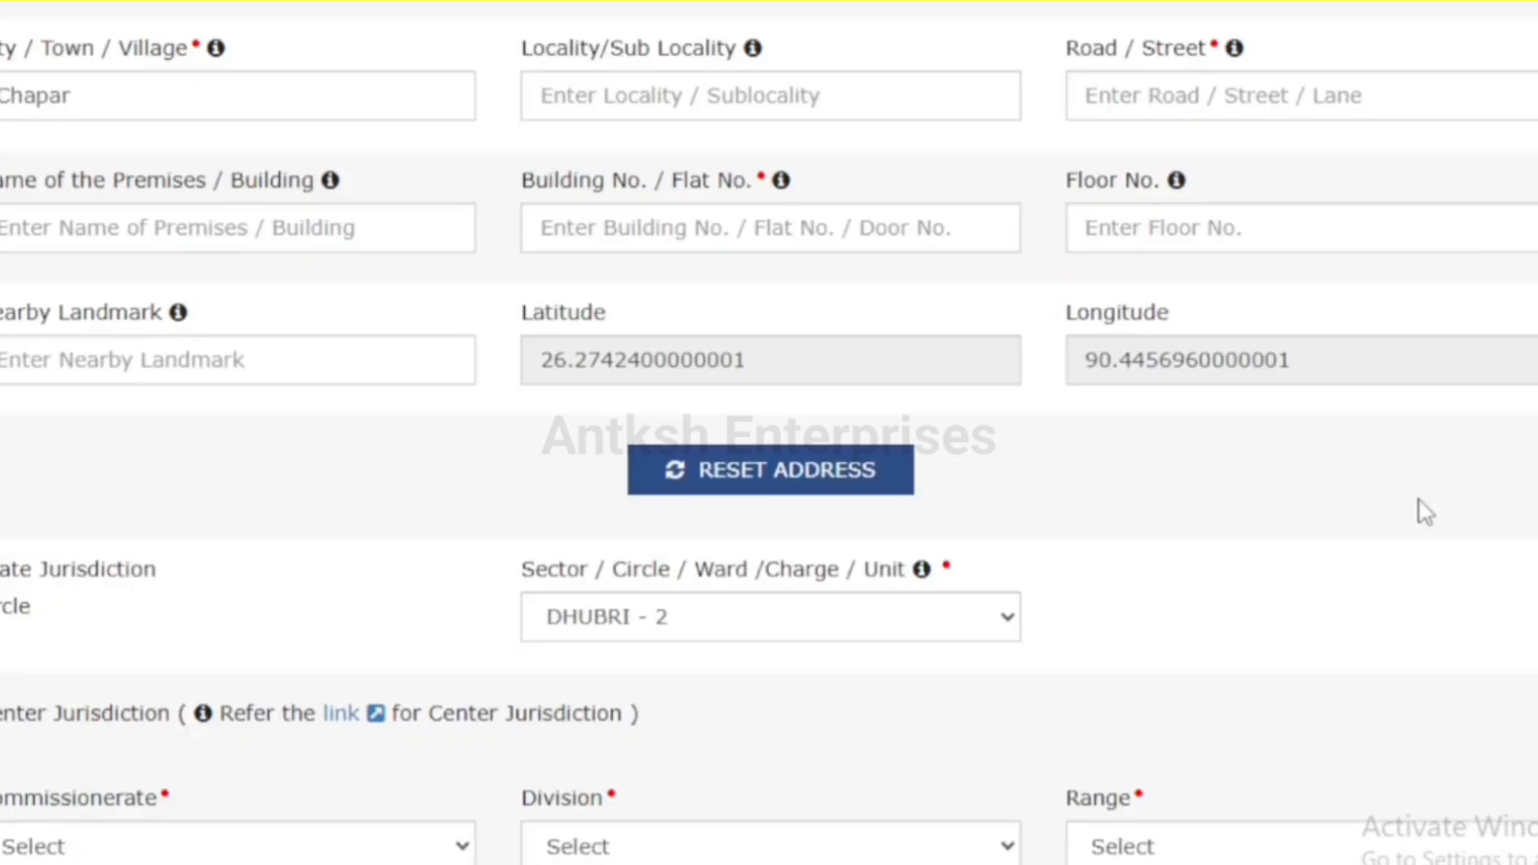
click(759, 634)
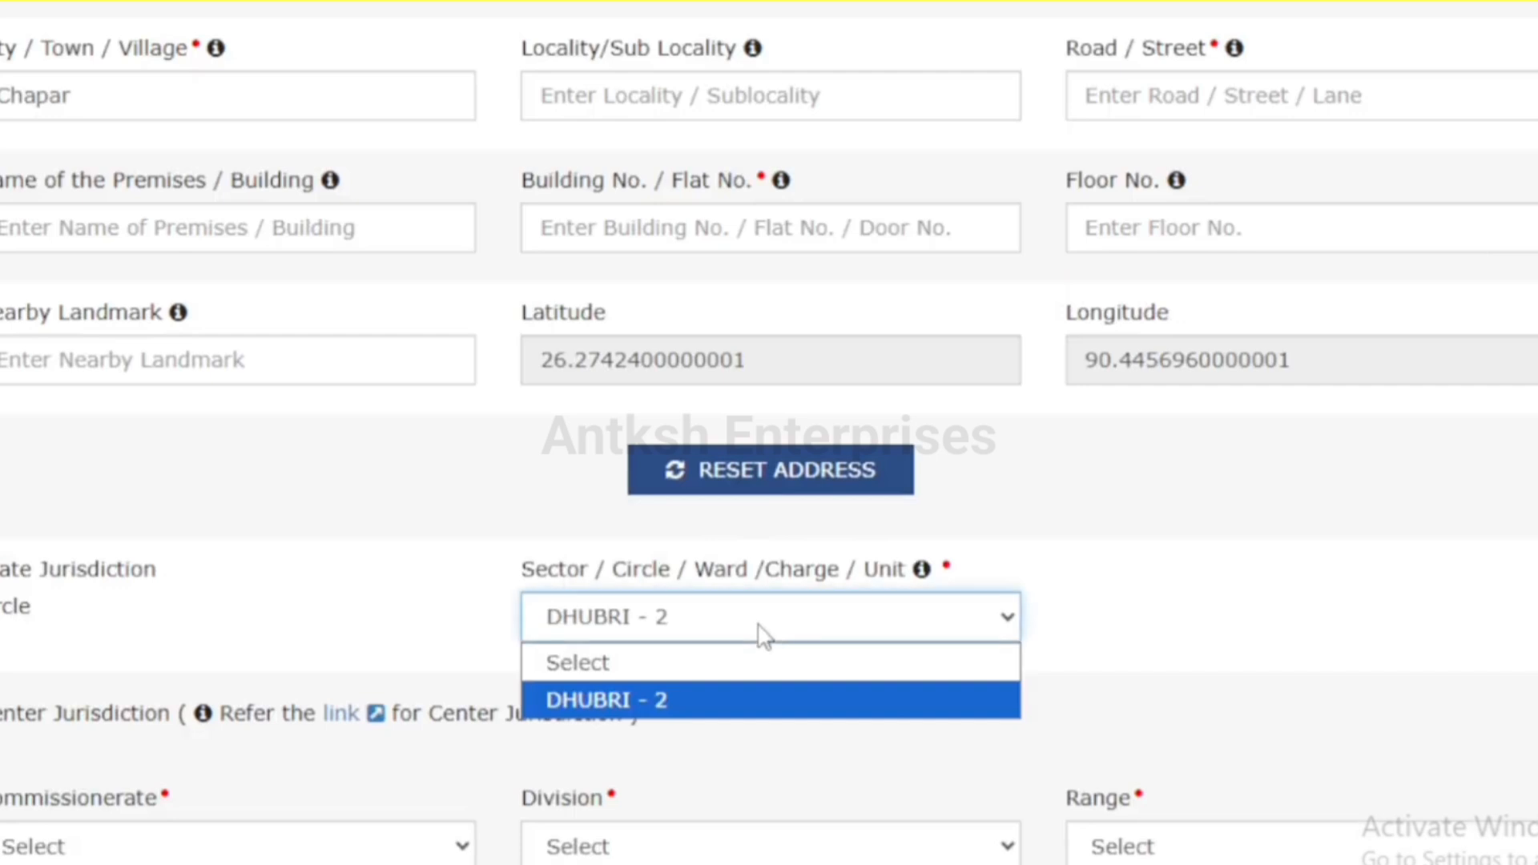
click(758, 635)
click(1231, 615)
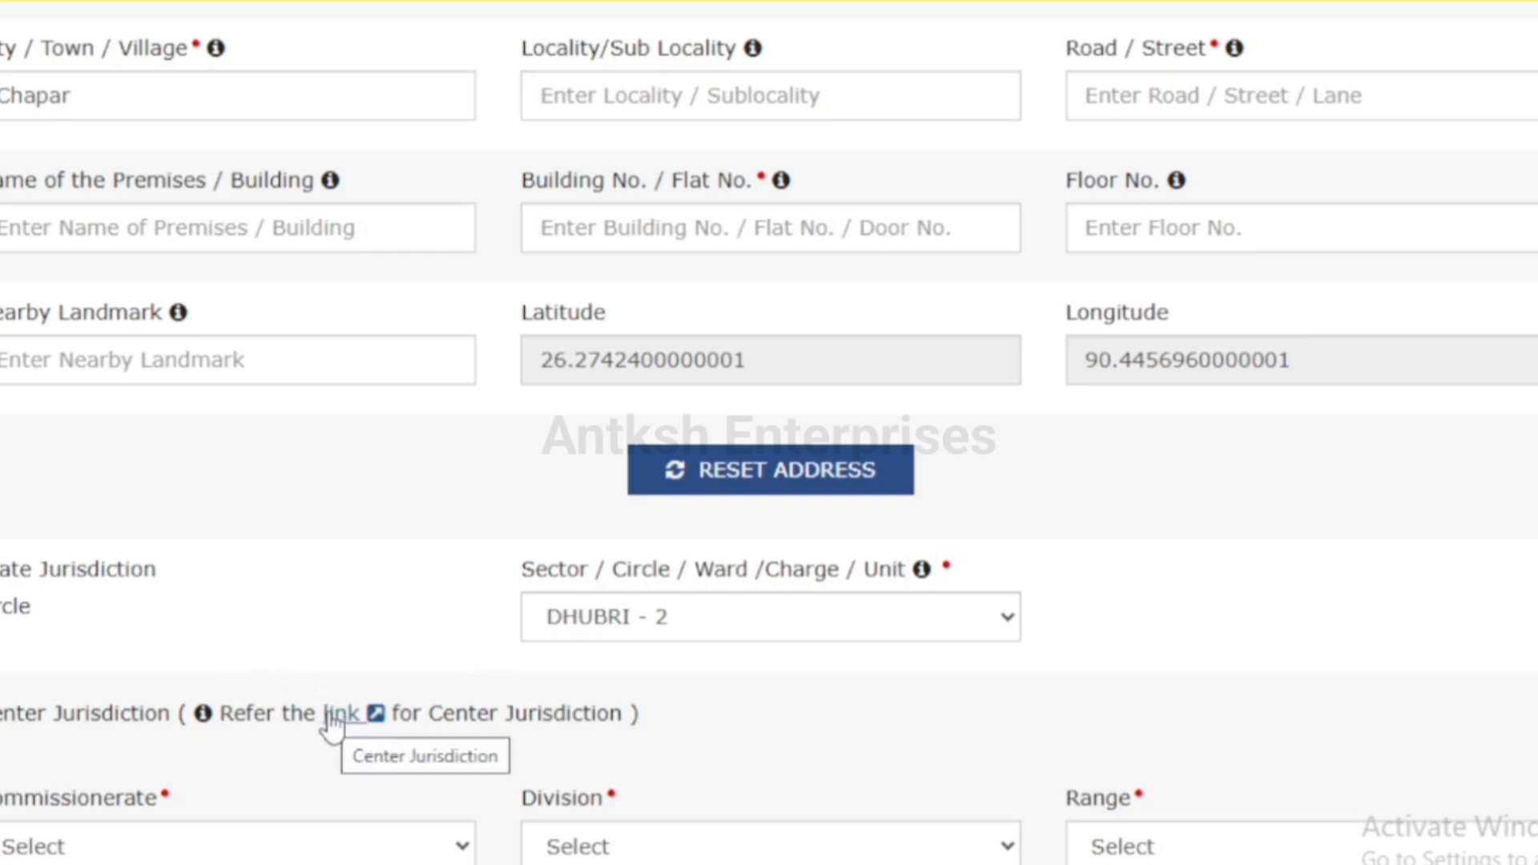
click(627, 624)
click(652, 699)
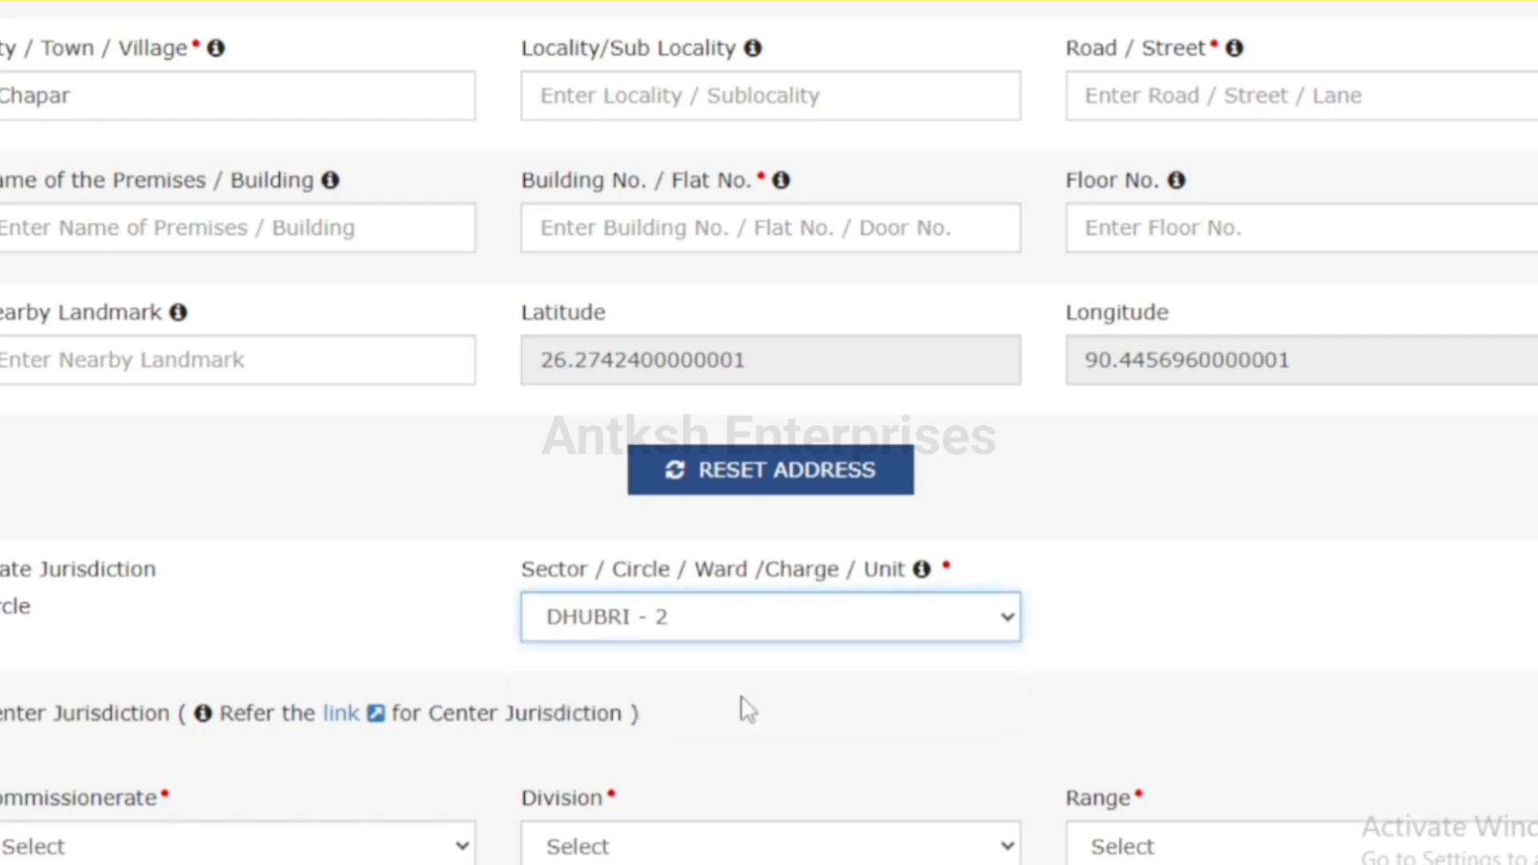
click(748, 709)
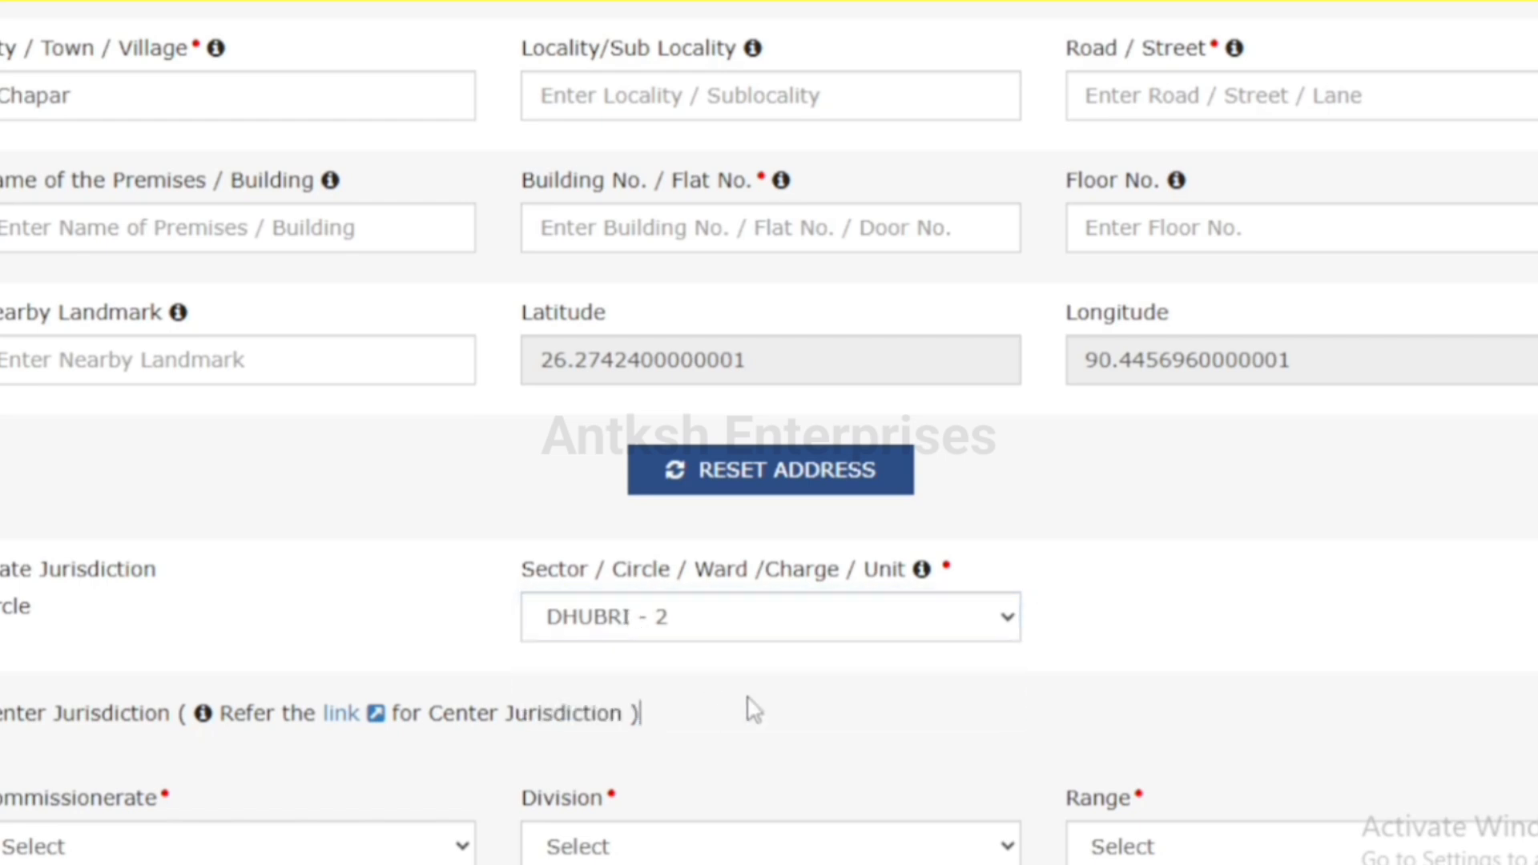
- Set the centre jurisdiction to GUWAHATI, BONGAIGAON DIVISION and DHUBRI RANGE
click(229, 850)
click(206, 803)
click(676, 851)
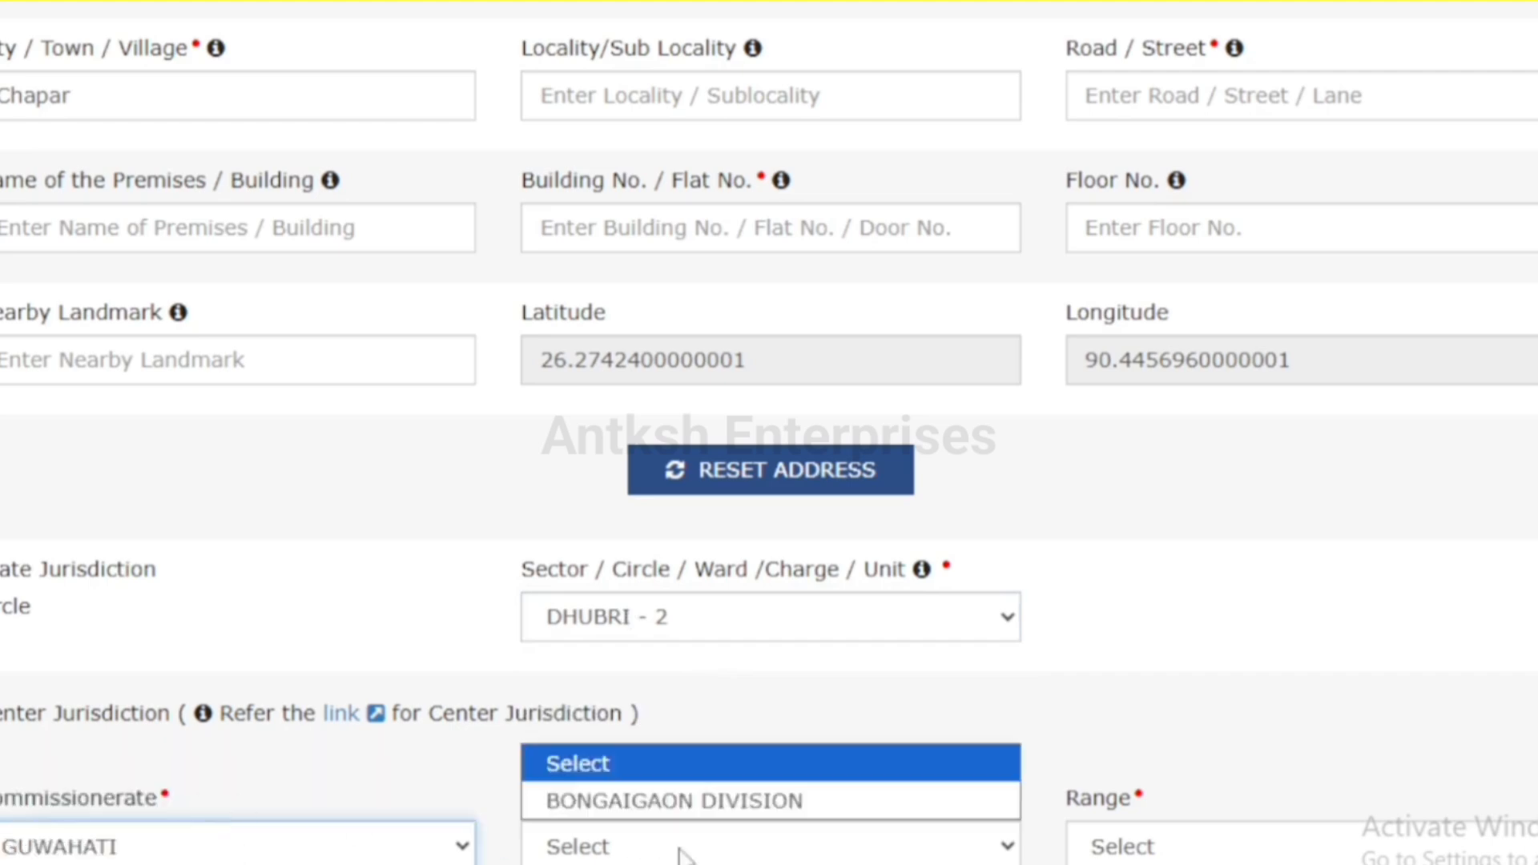
click(680, 801)
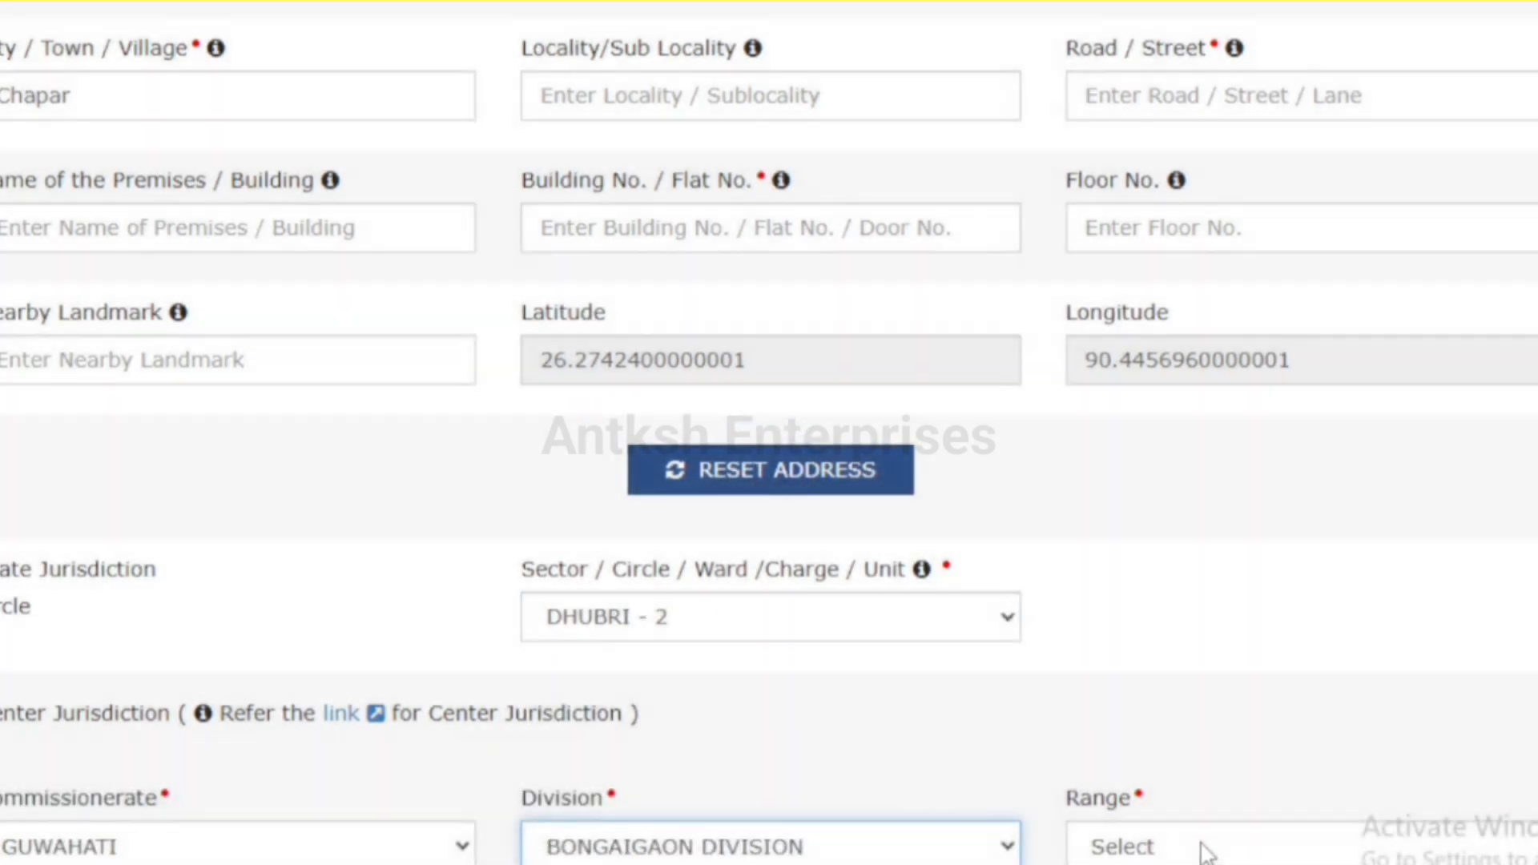
click(1202, 848)
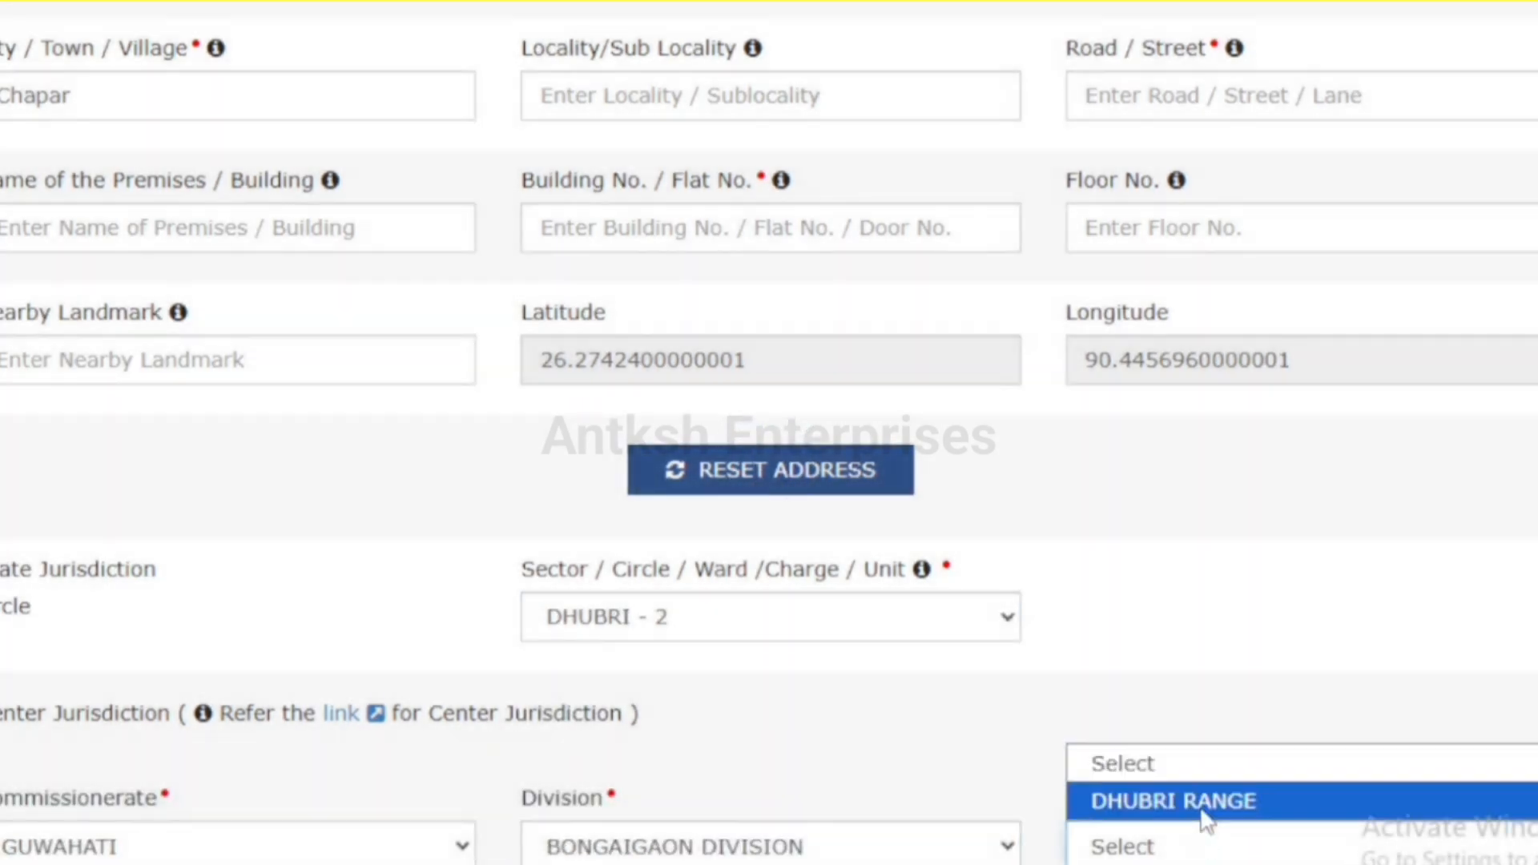
click(1206, 804)
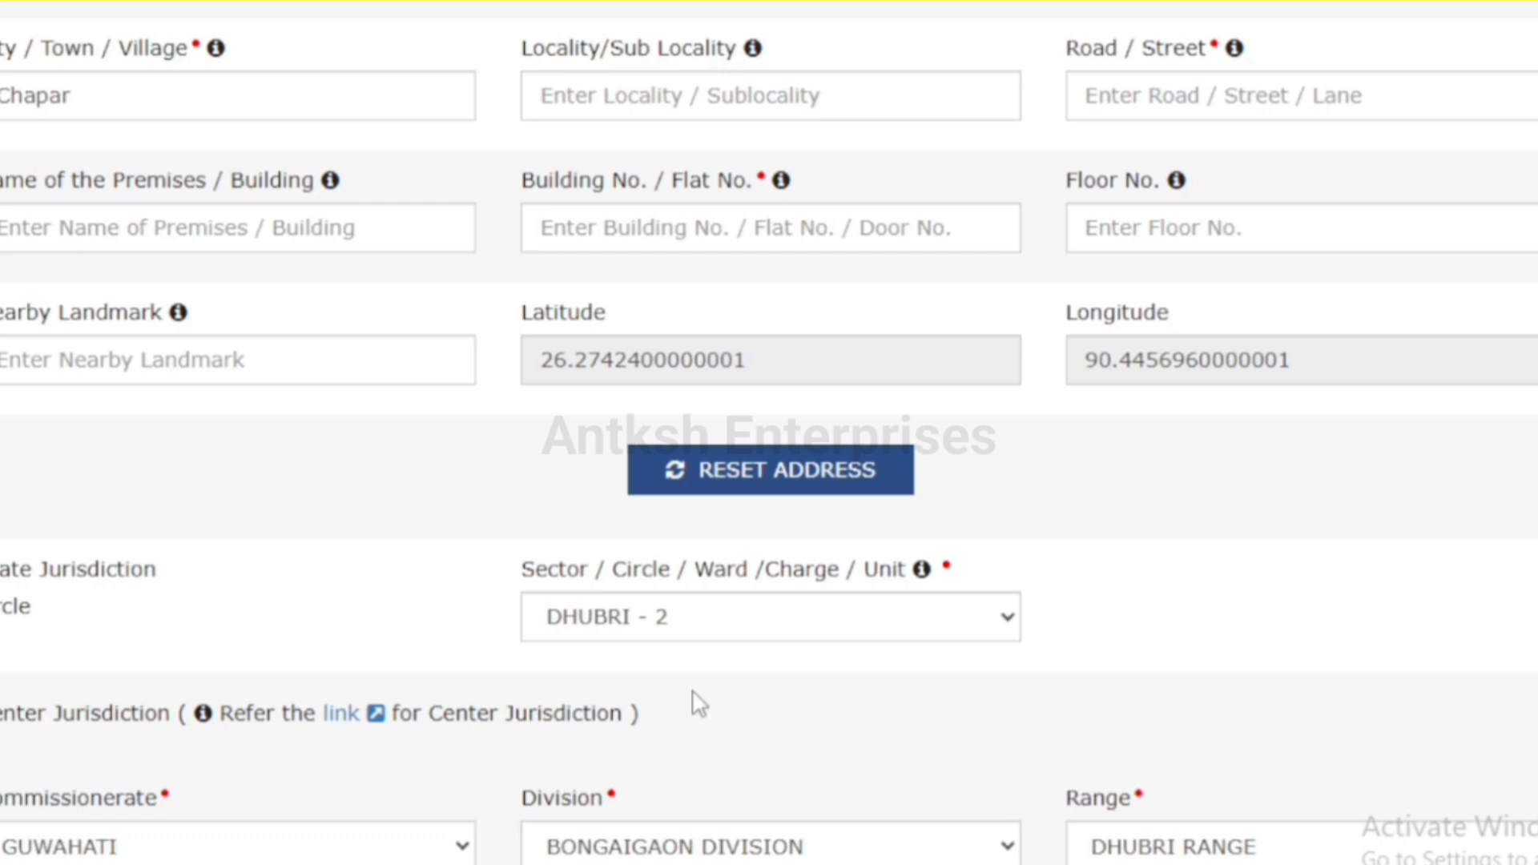
- Set the nature of possession of the premises to Own
scroll(1056, 553, down, 10)
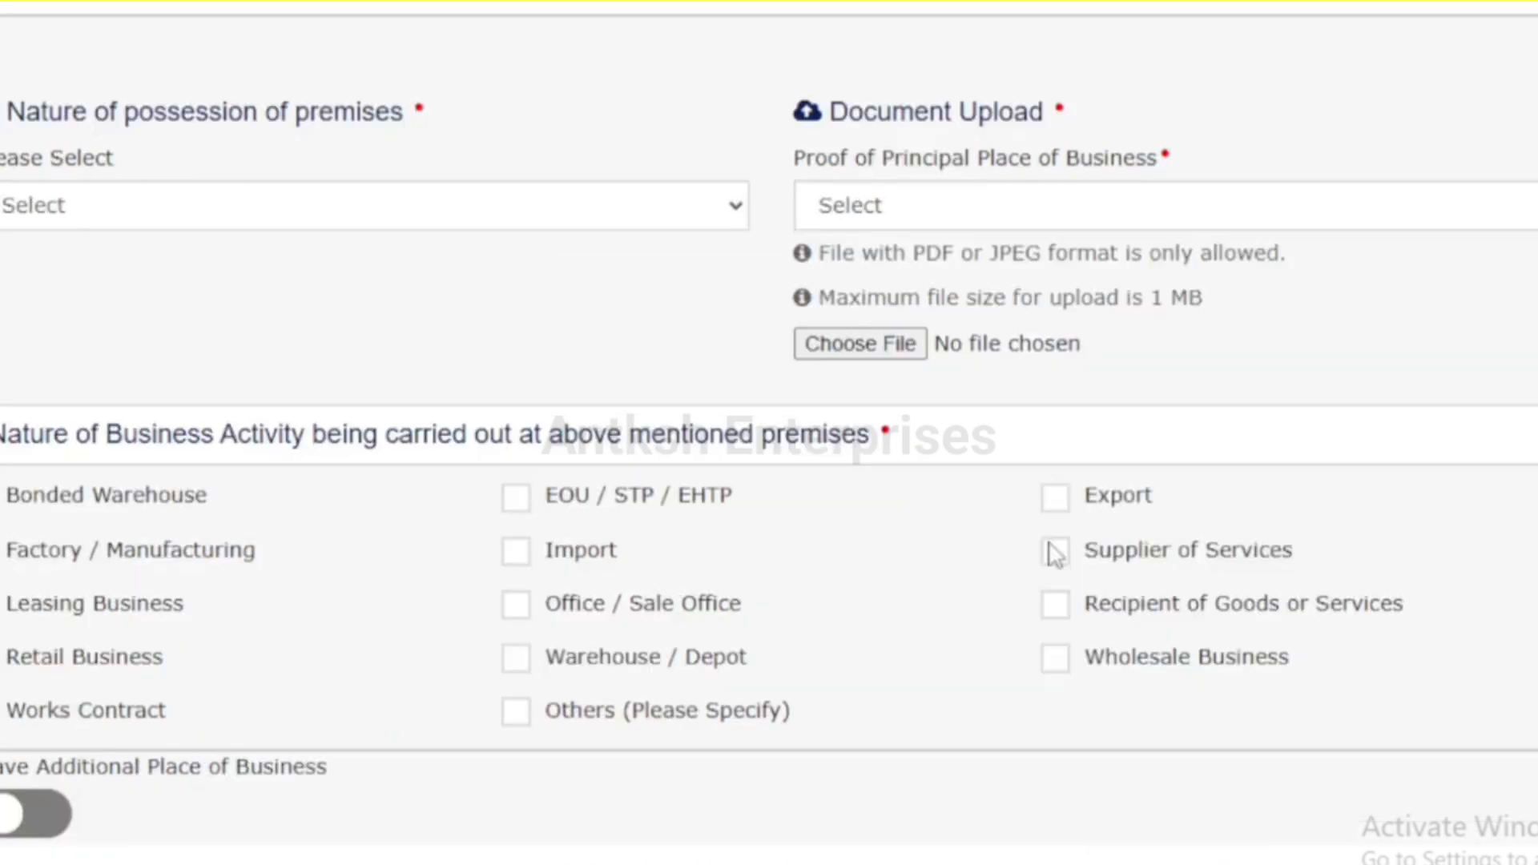
click(312, 223)
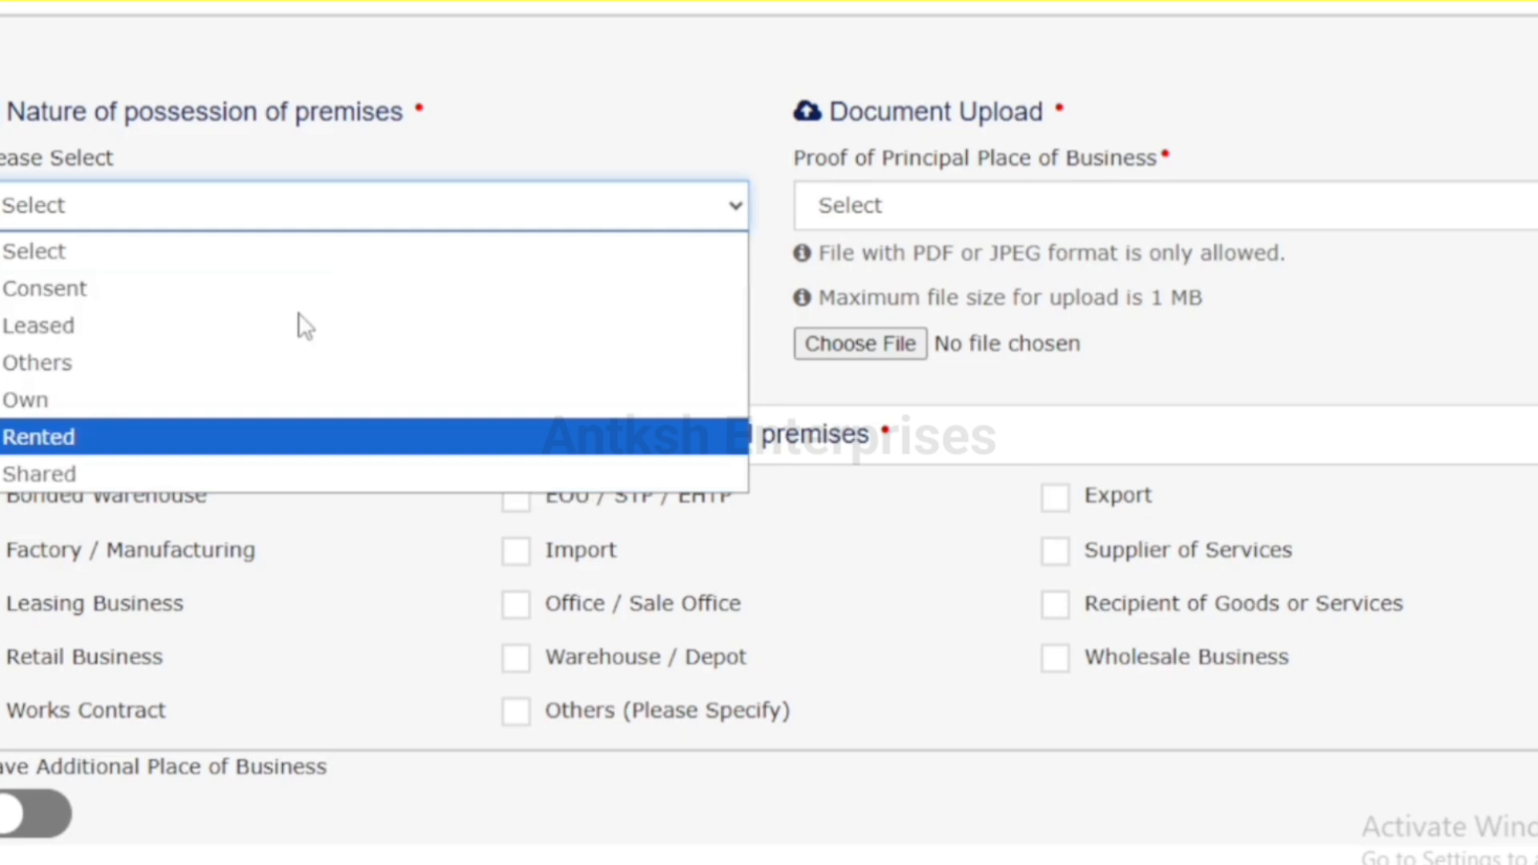
click(289, 398)
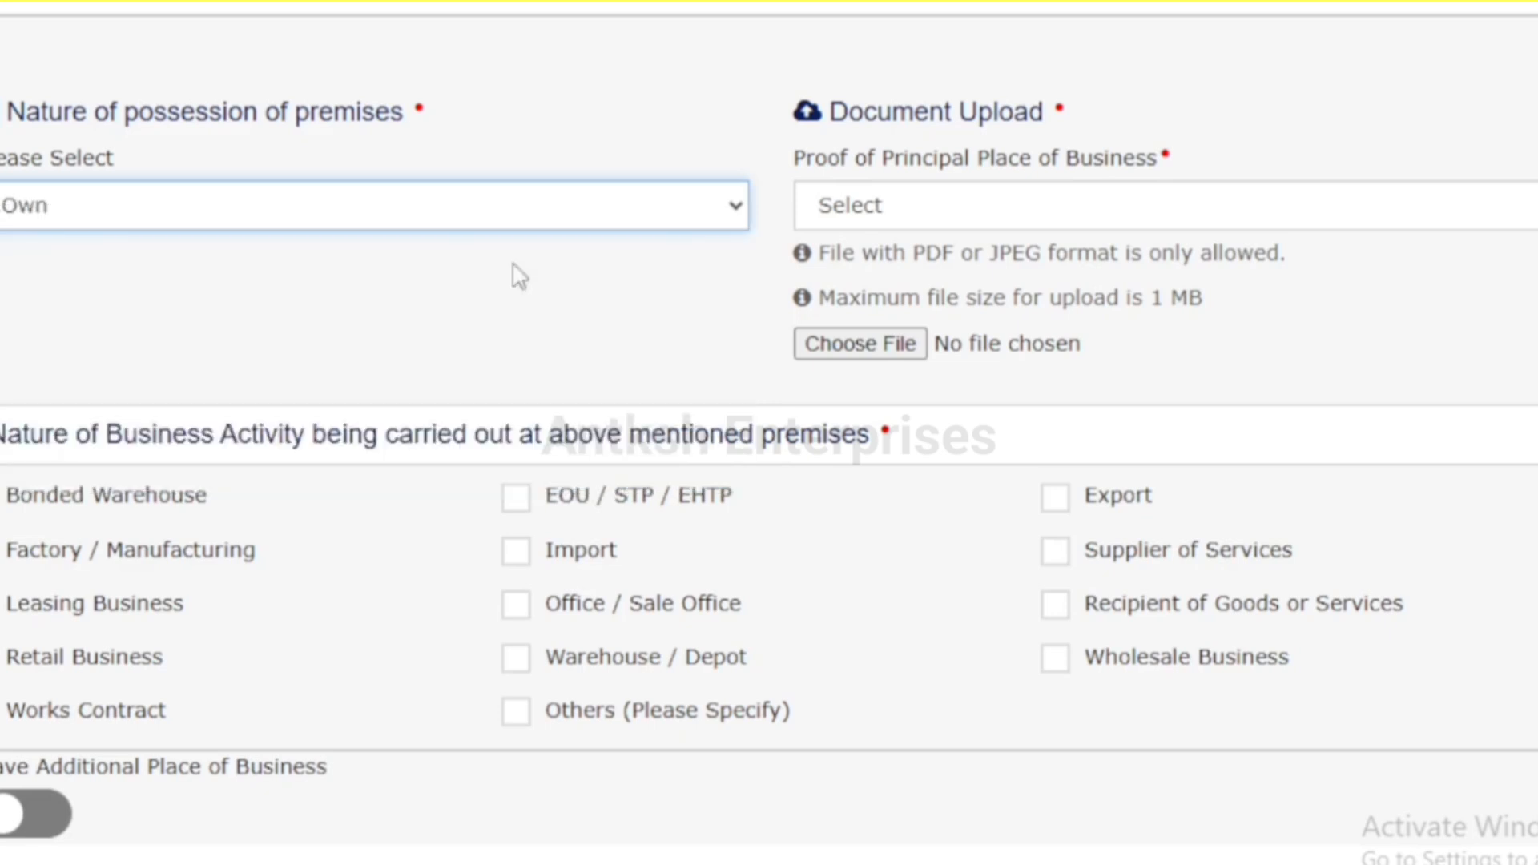
click(921, 206)
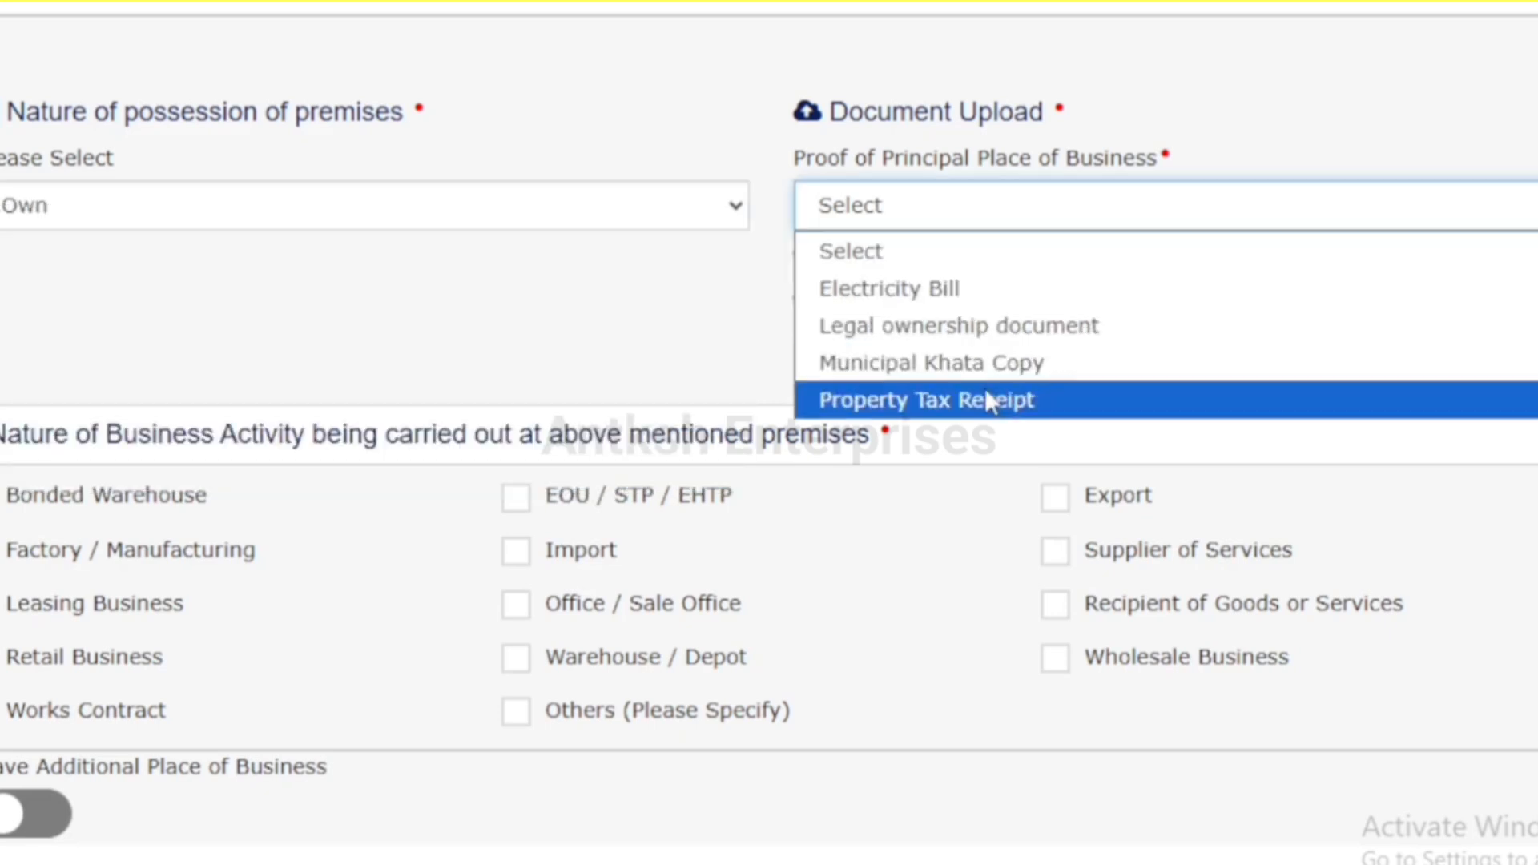
click(637, 391)
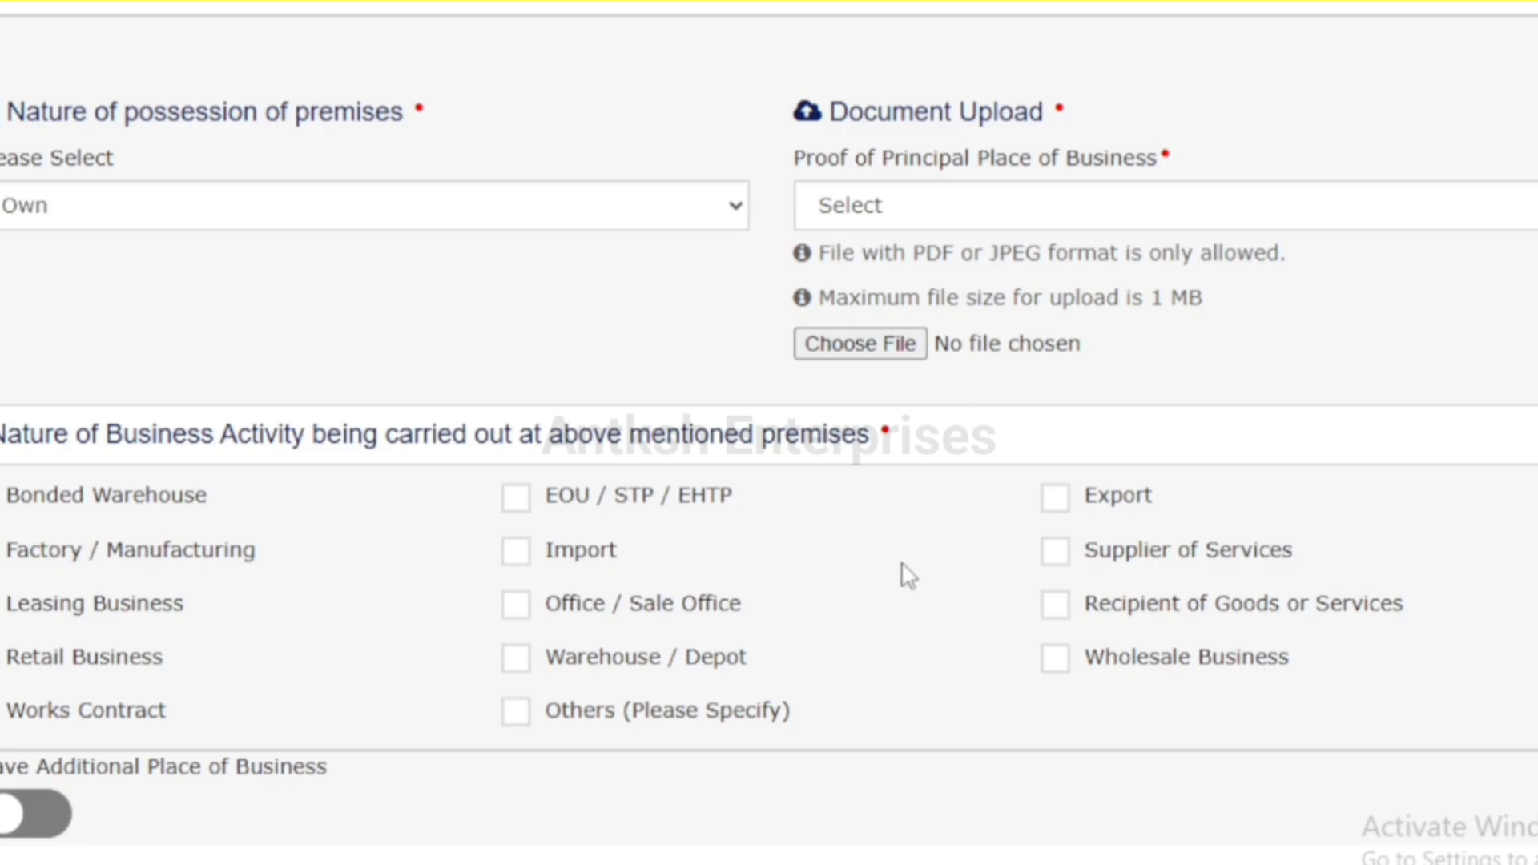
- Tick Supplier of Services and Recipient of Goods or Services as business activities
click(1056, 552)
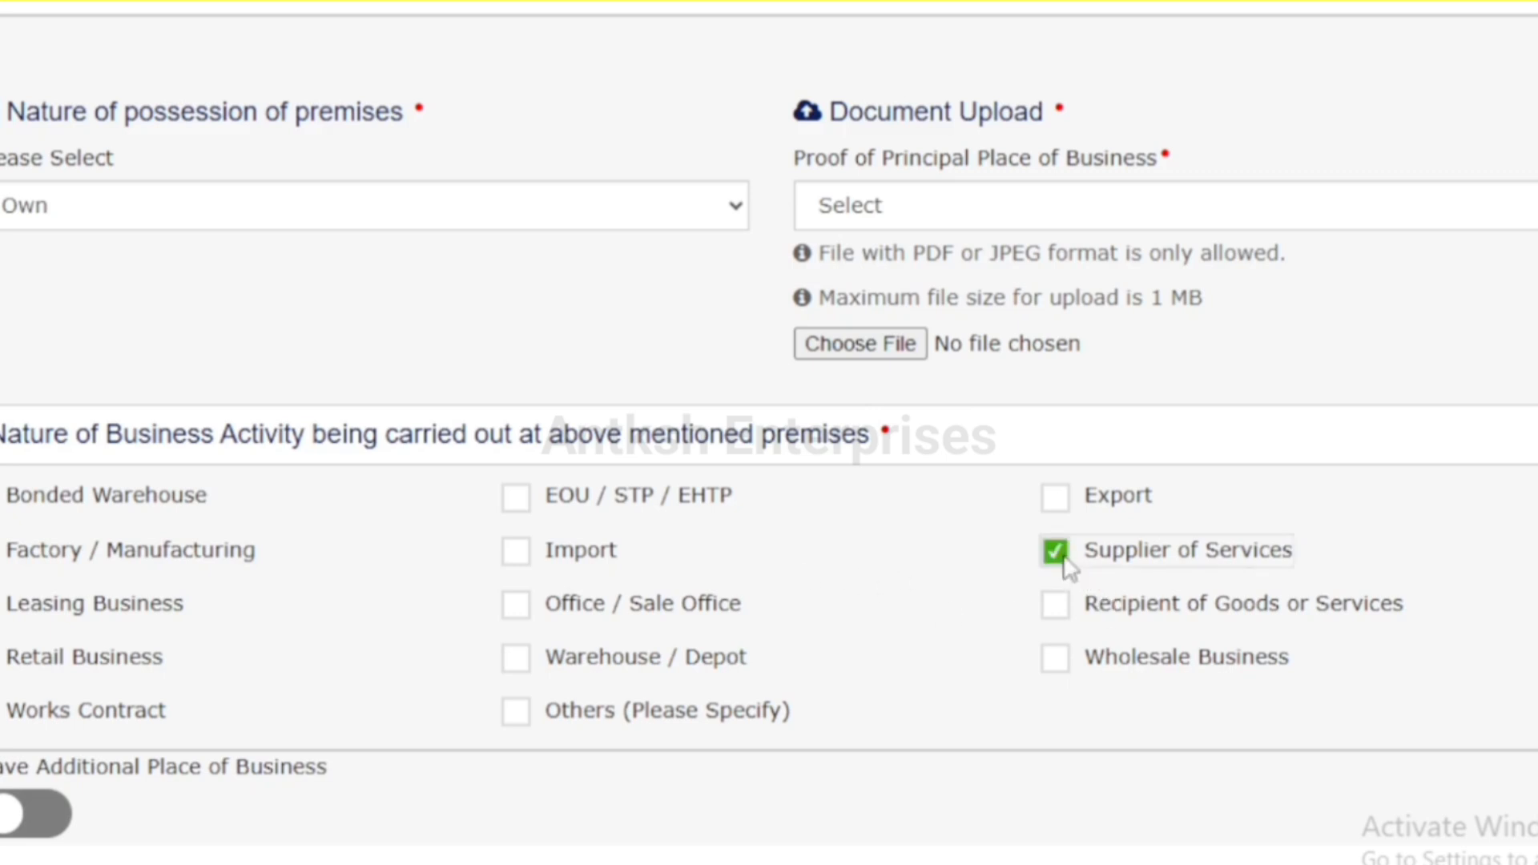
click(1066, 617)
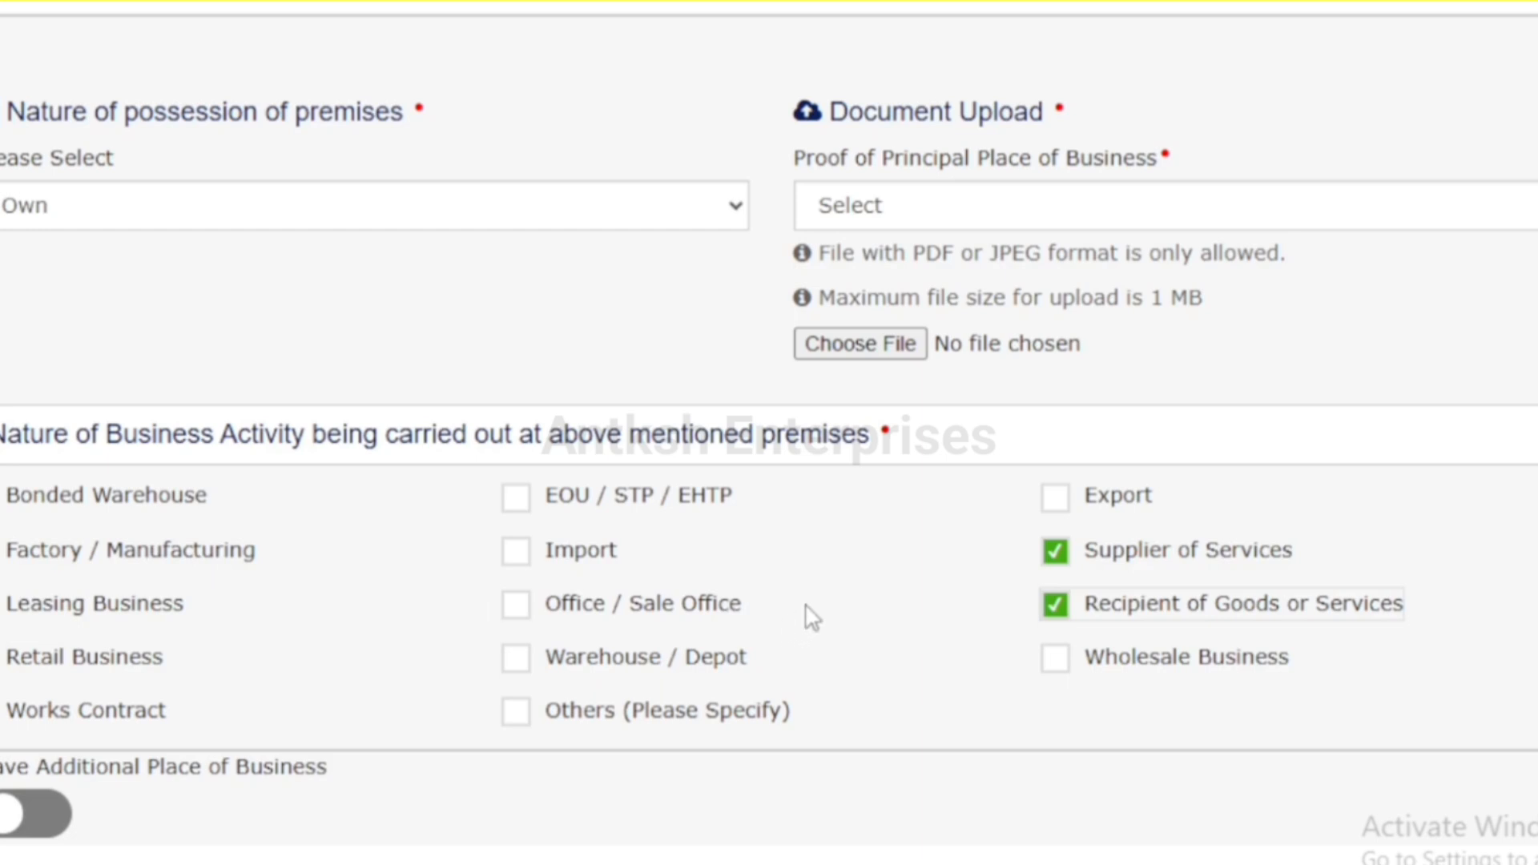
scroll(930, 577, down, 2)
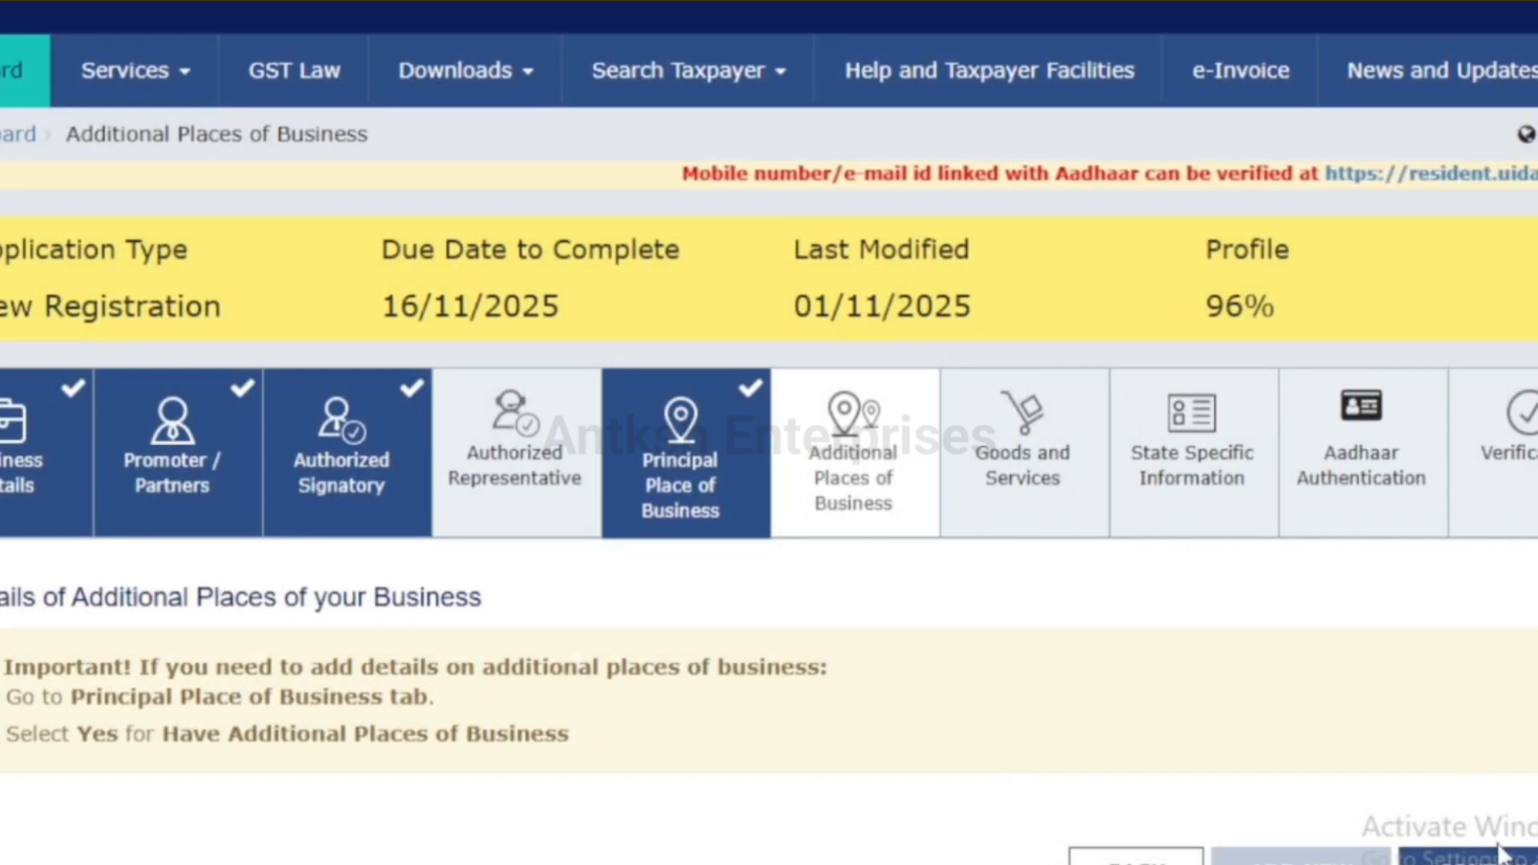
- On Goods and Services, search 'IRON' and add Iron and steel (HSN 72) as a commodity
click(1426, 855)
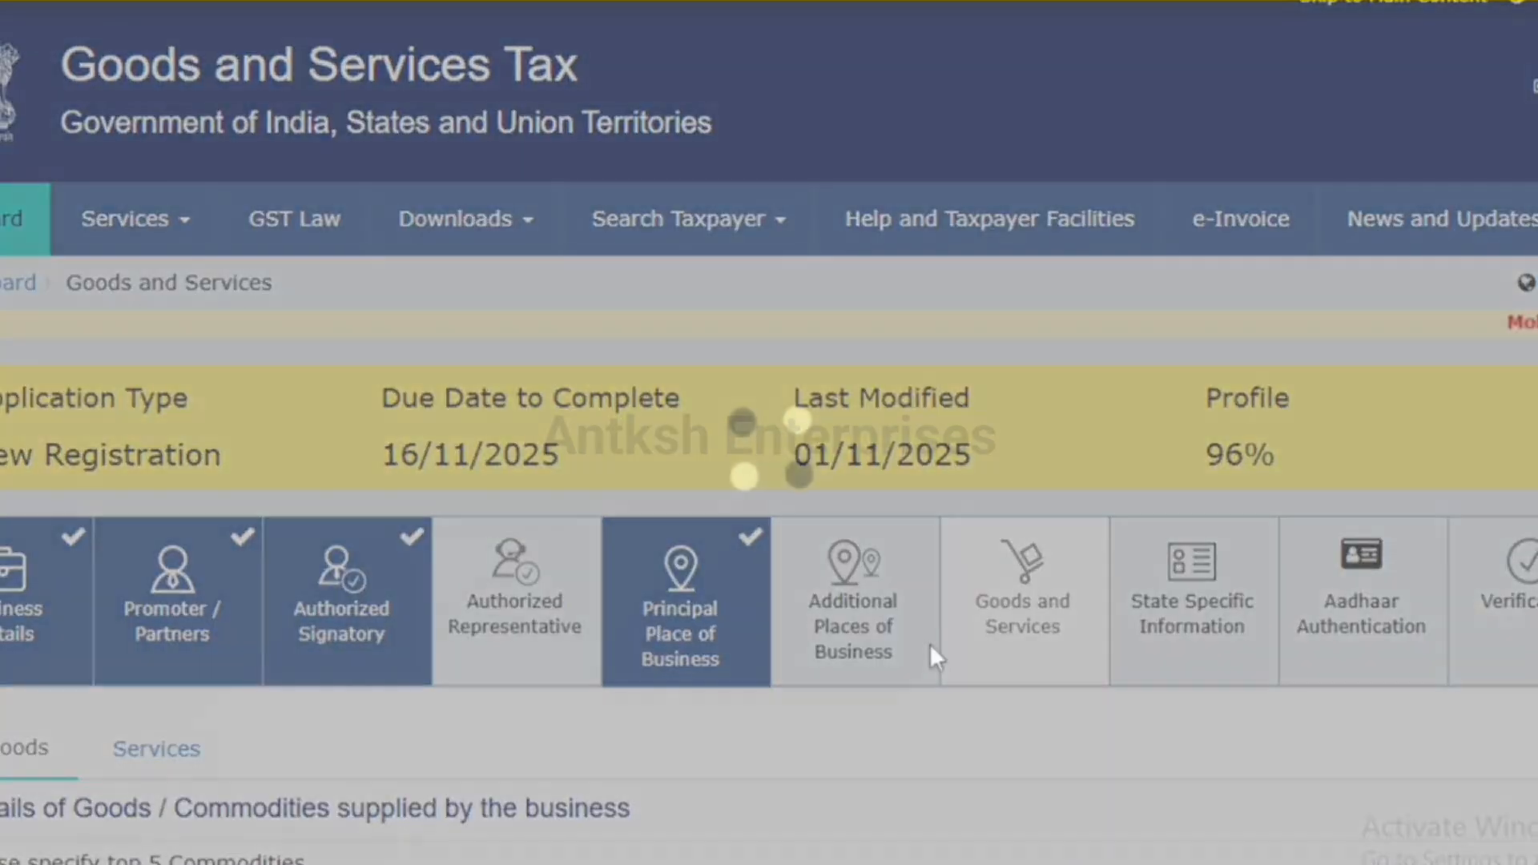
scroll(930, 643, down, 4)
click(124, 583)
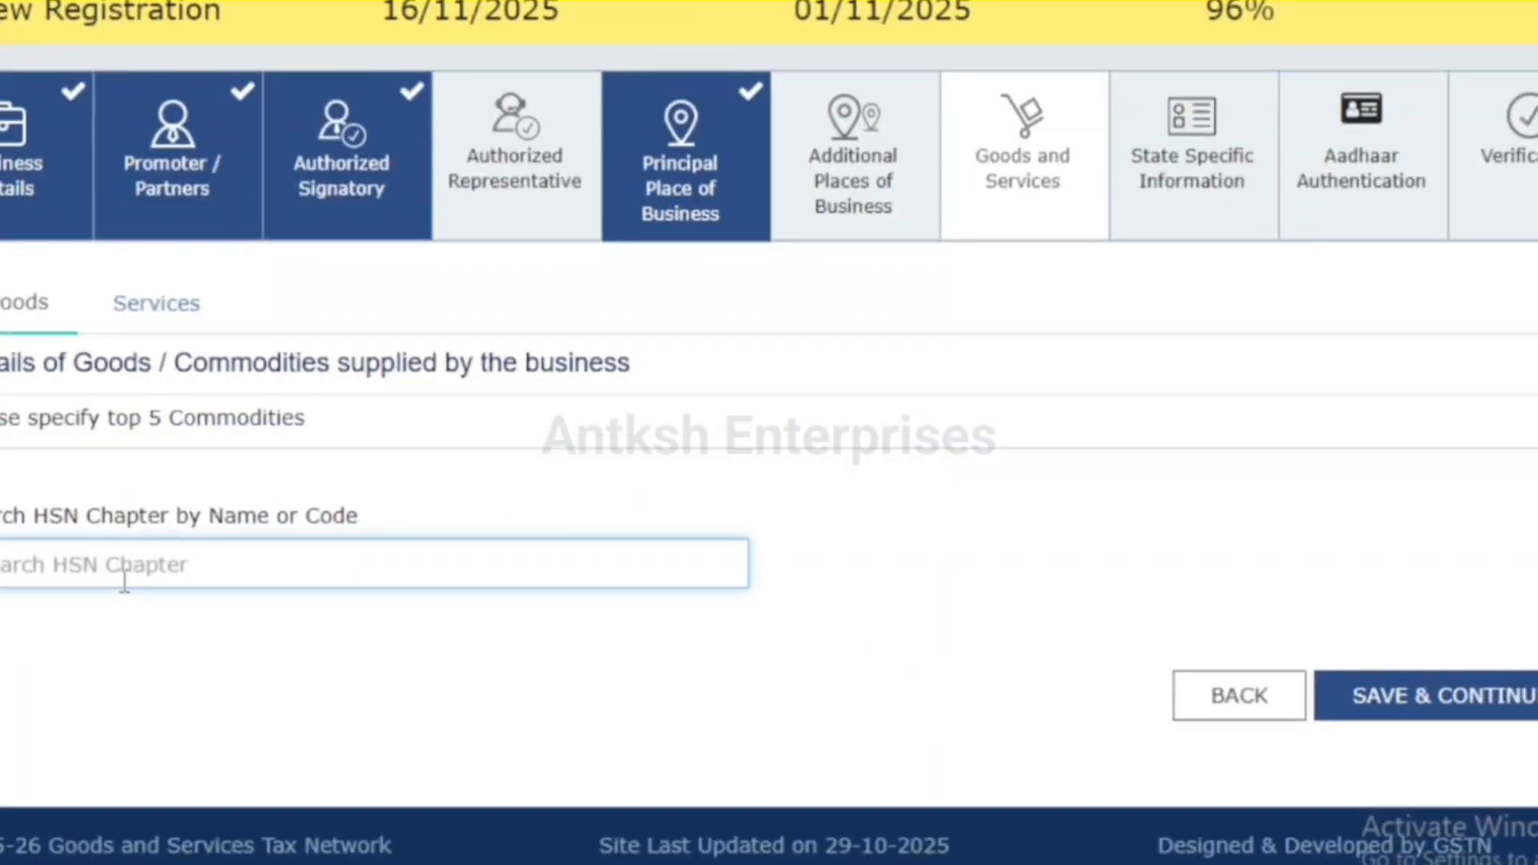
click(159, 314)
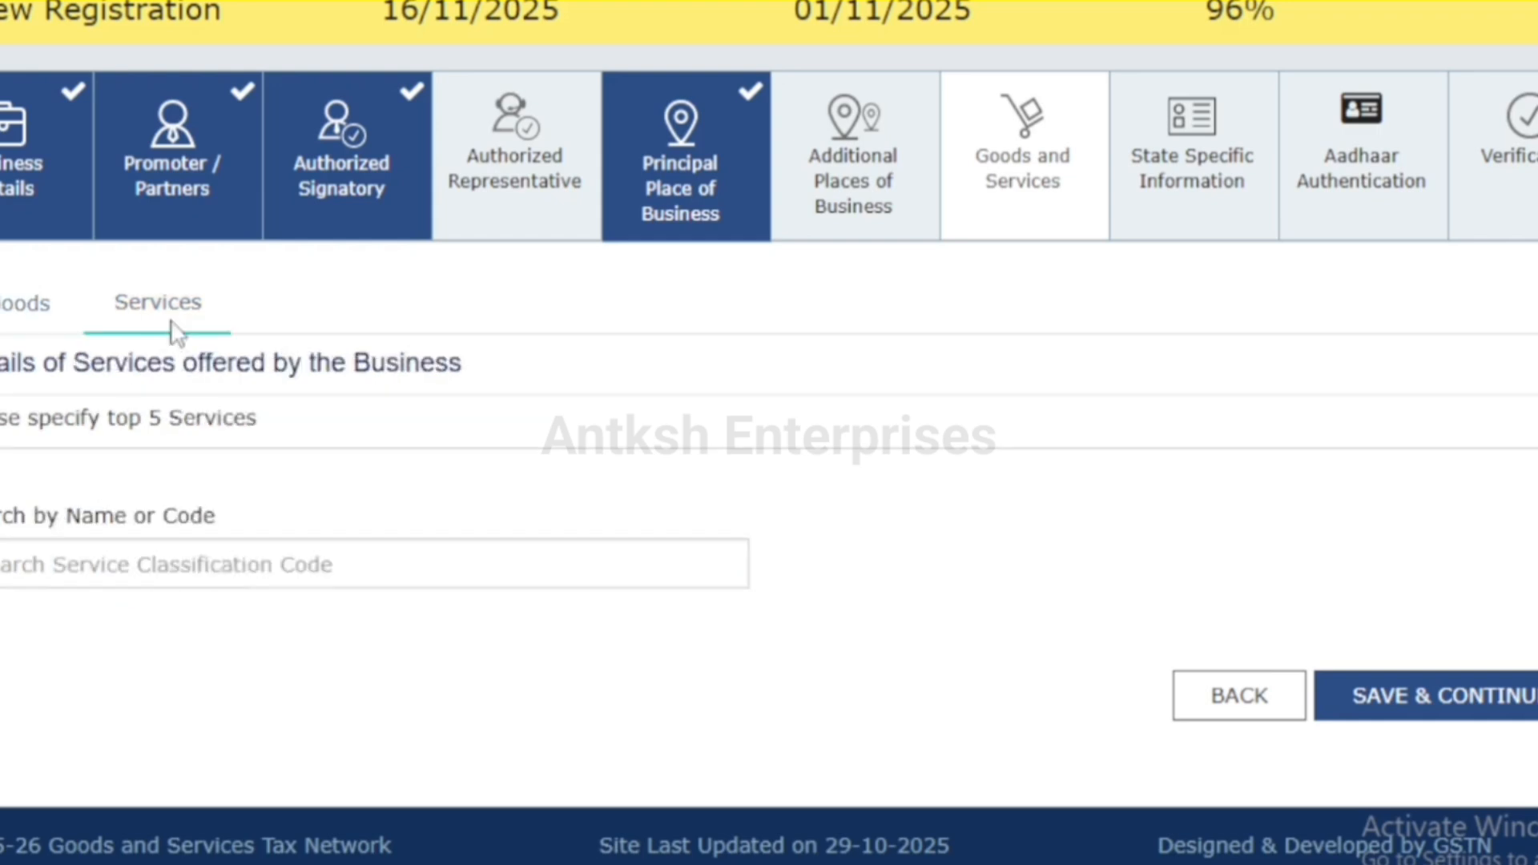
click(40, 303)
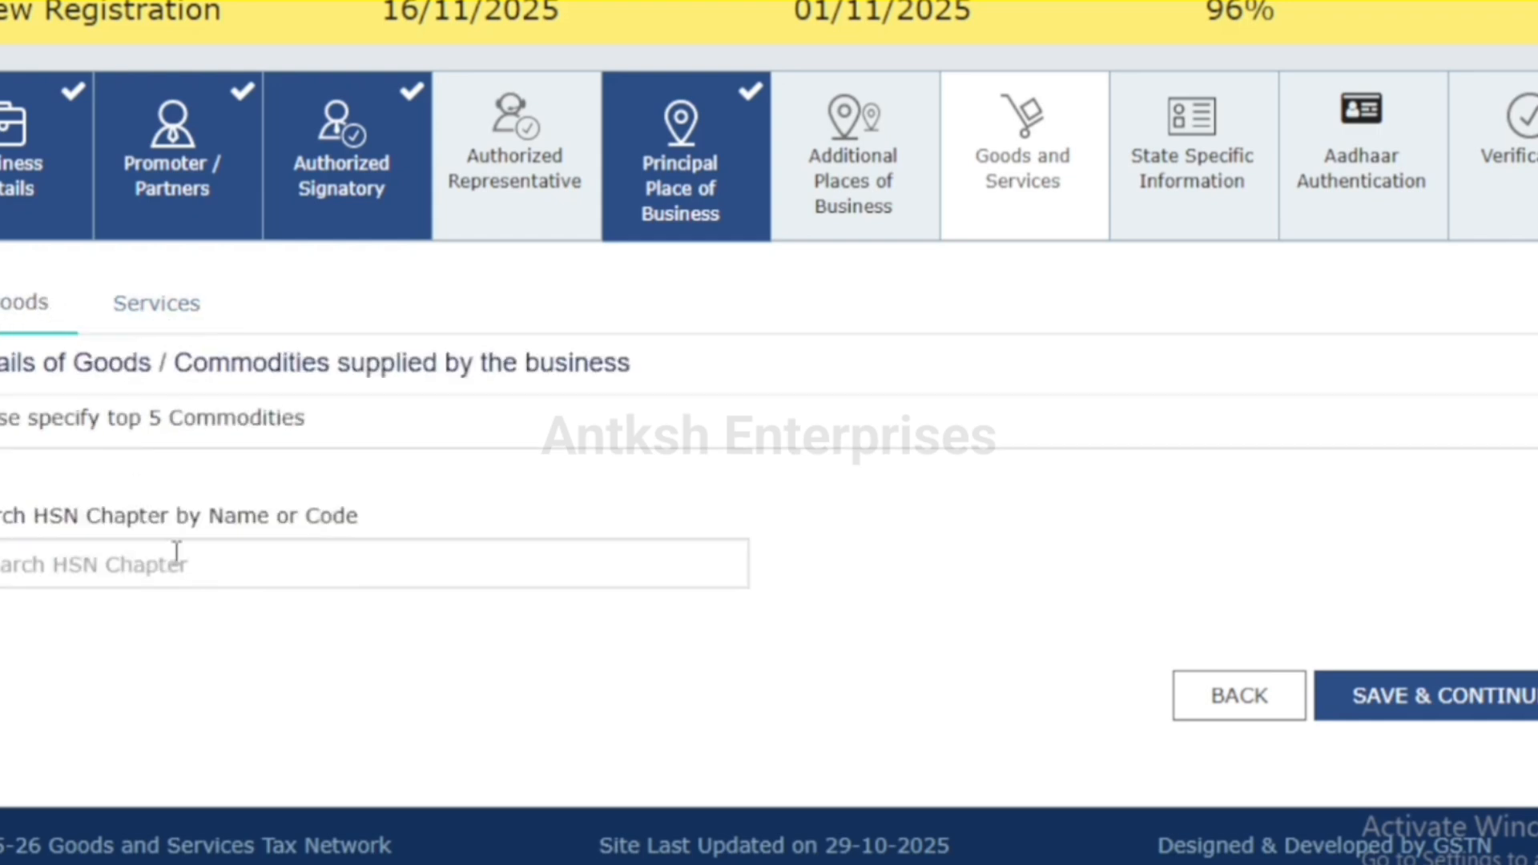
click(243, 544)
text(IRON)
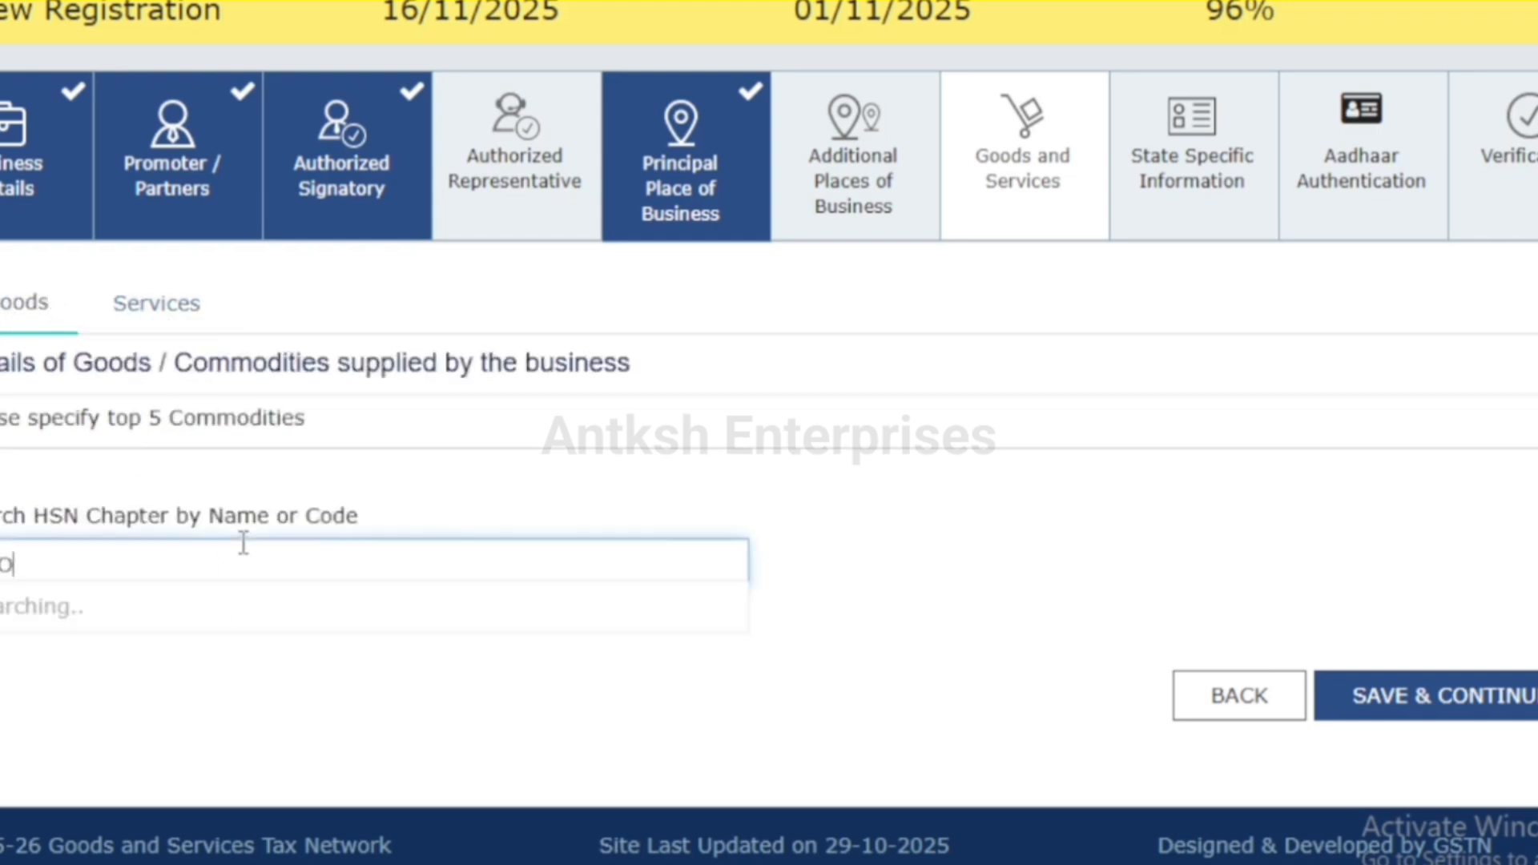
click(267, 625)
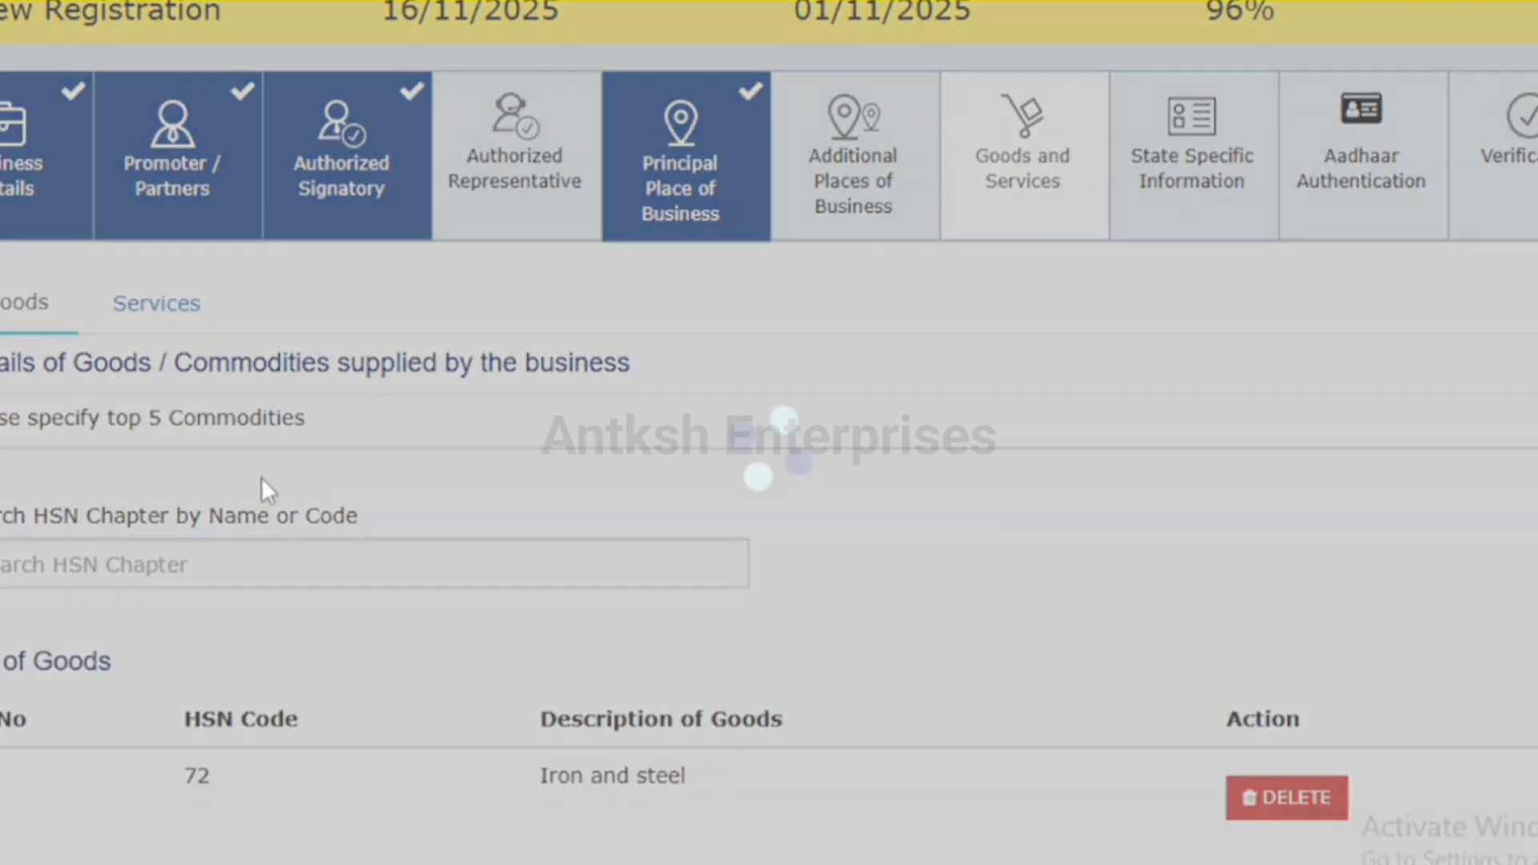
- Under Services, search 'CONSTRU' and add Construction services (9954)
click(187, 311)
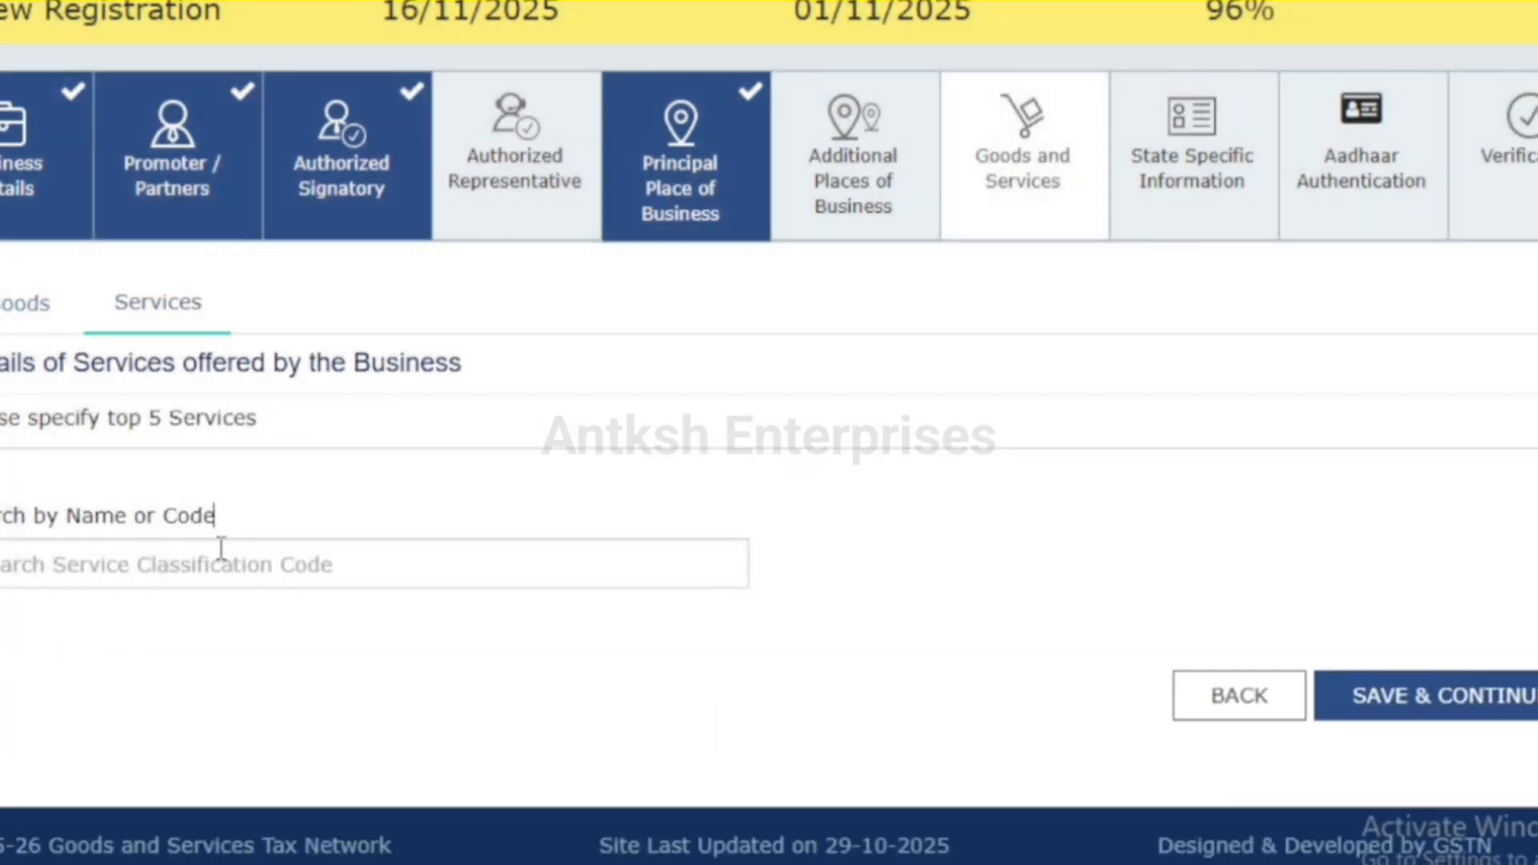
click(222, 545)
text(CONSTRU)
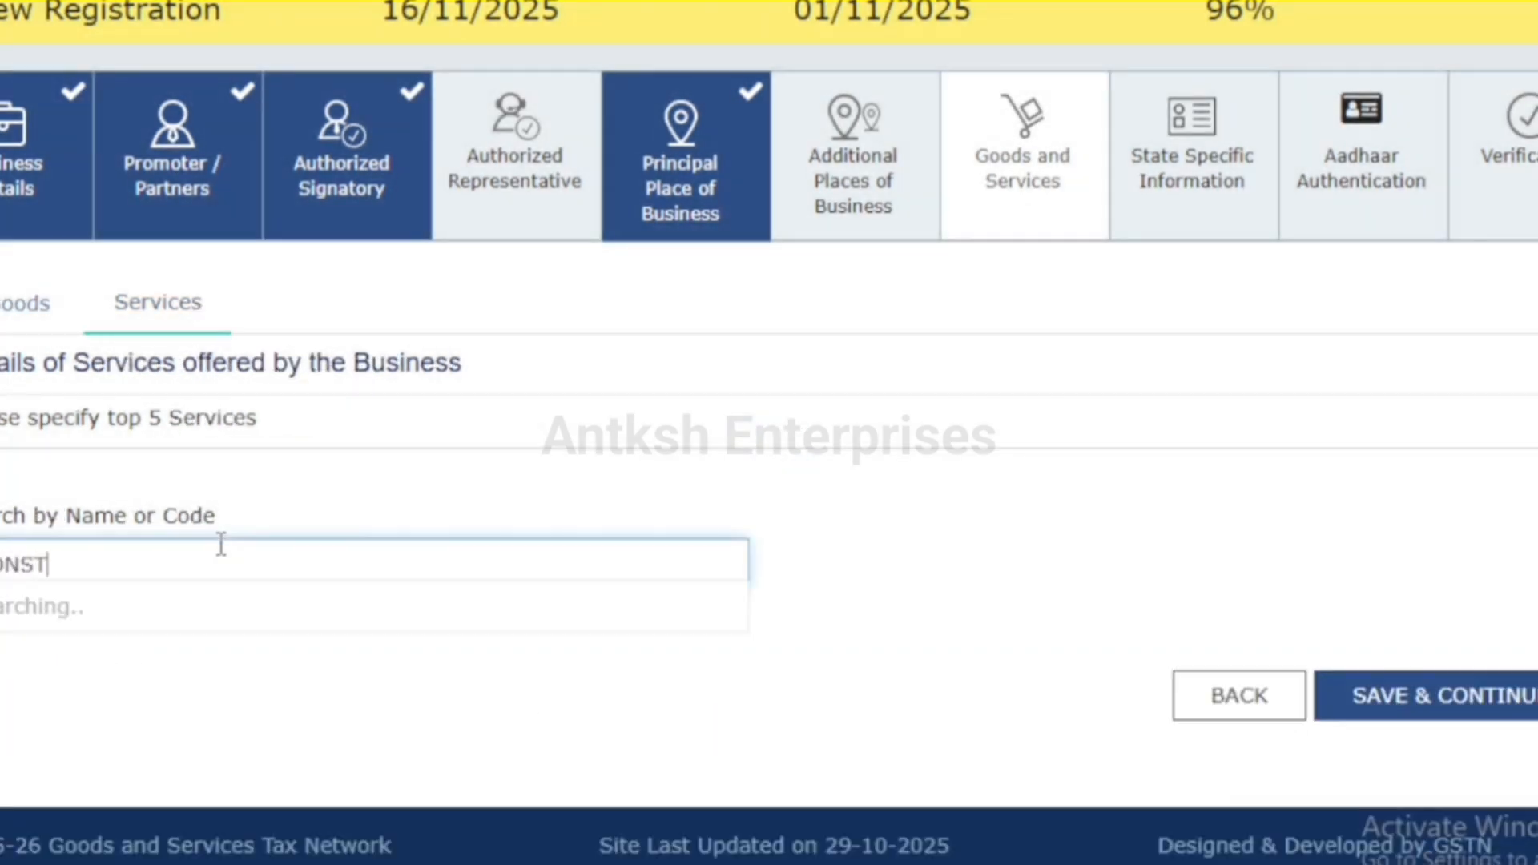
click(249, 611)
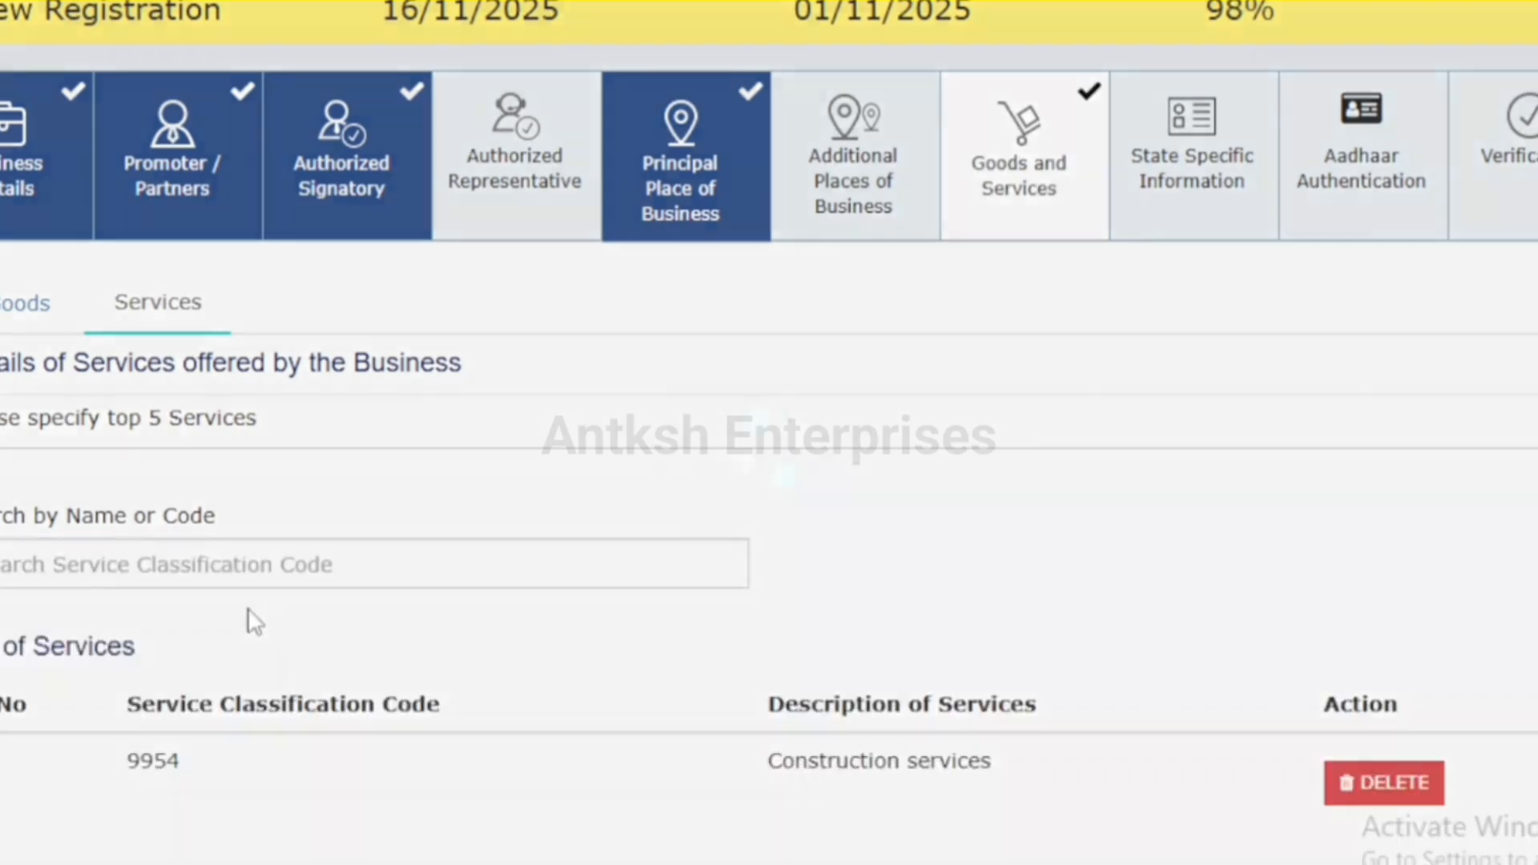
scroll(881, 513, down, 2)
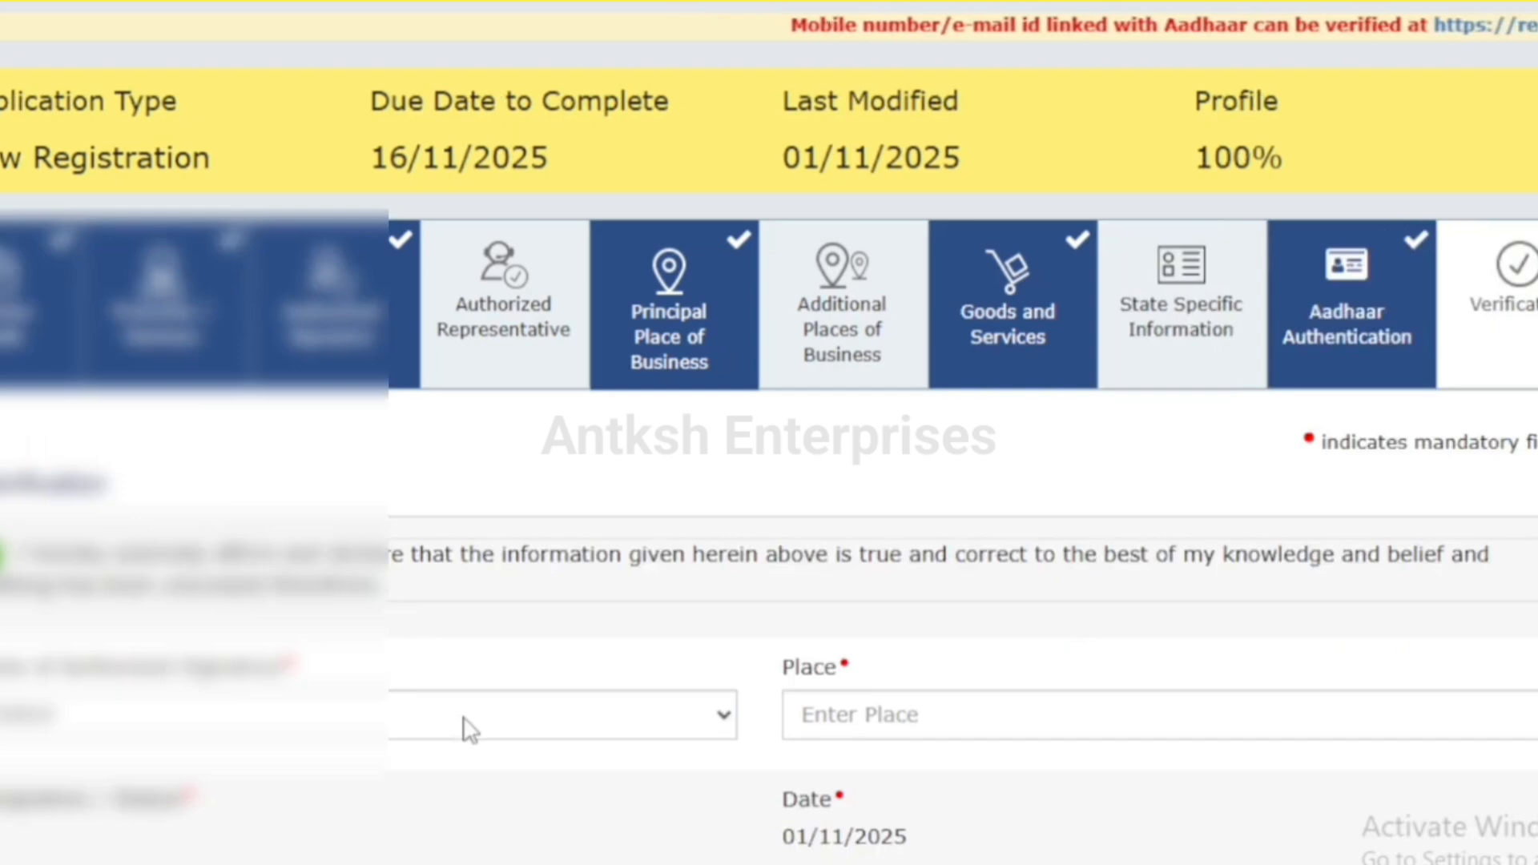
- Choose the authorized signatory on the Verification page, with Place still left empty
click(433, 725)
click(432, 757)
click(897, 713)
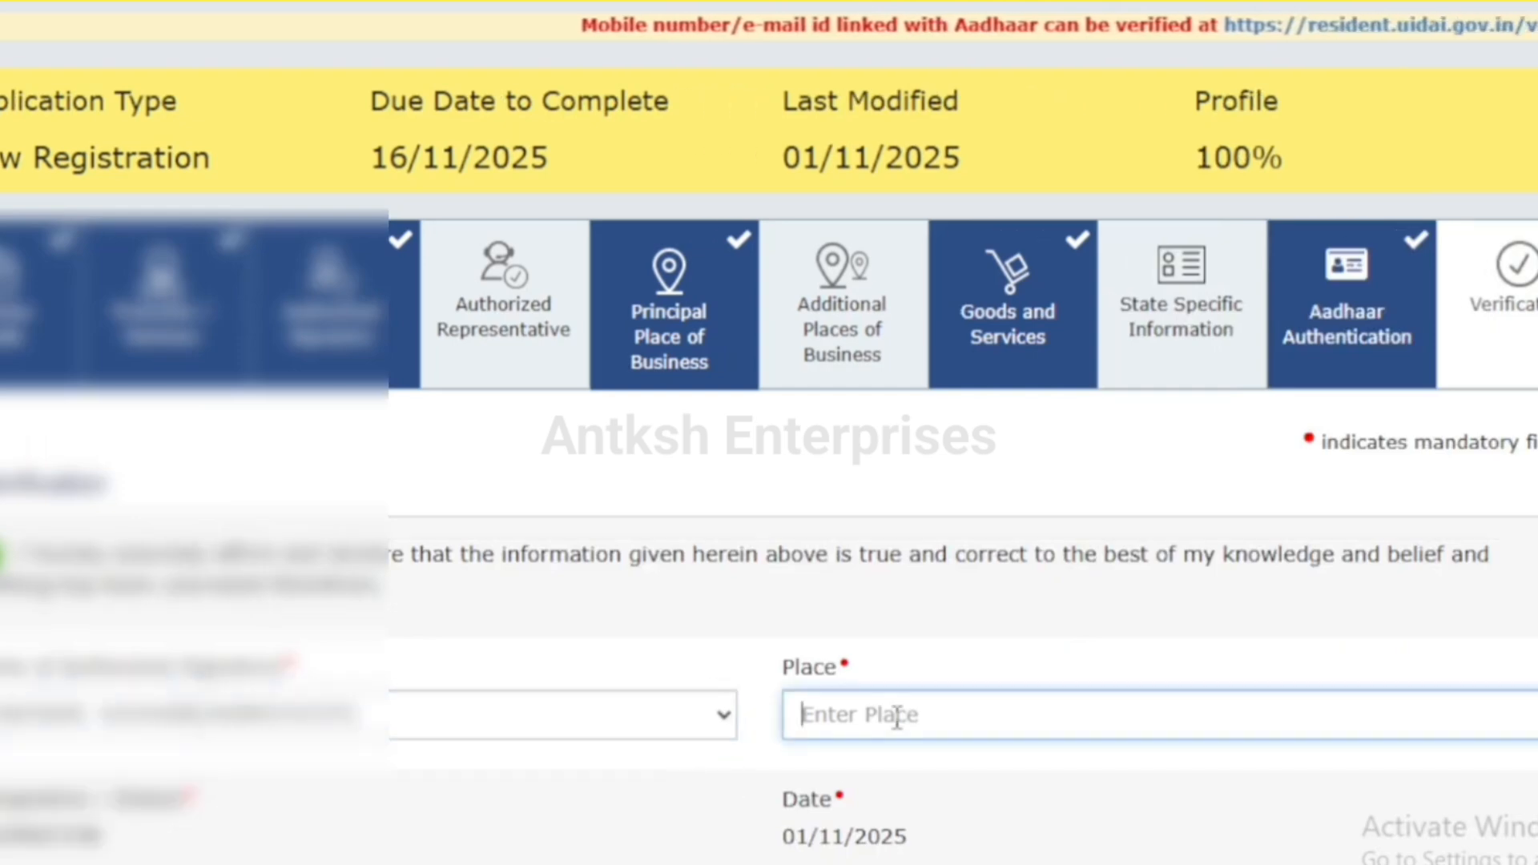
scroll(996, 701, down, 4)
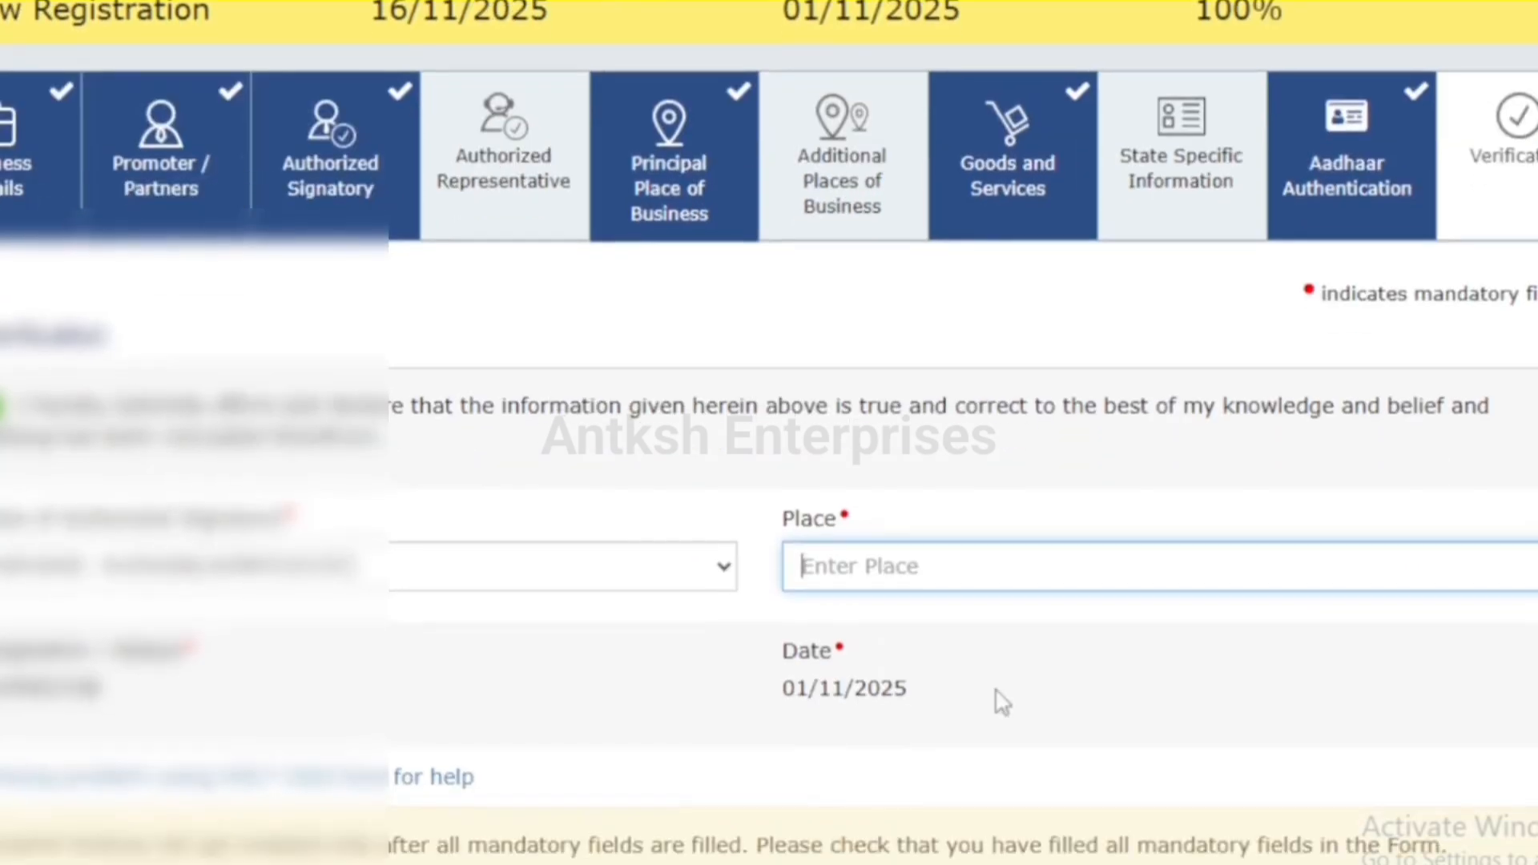